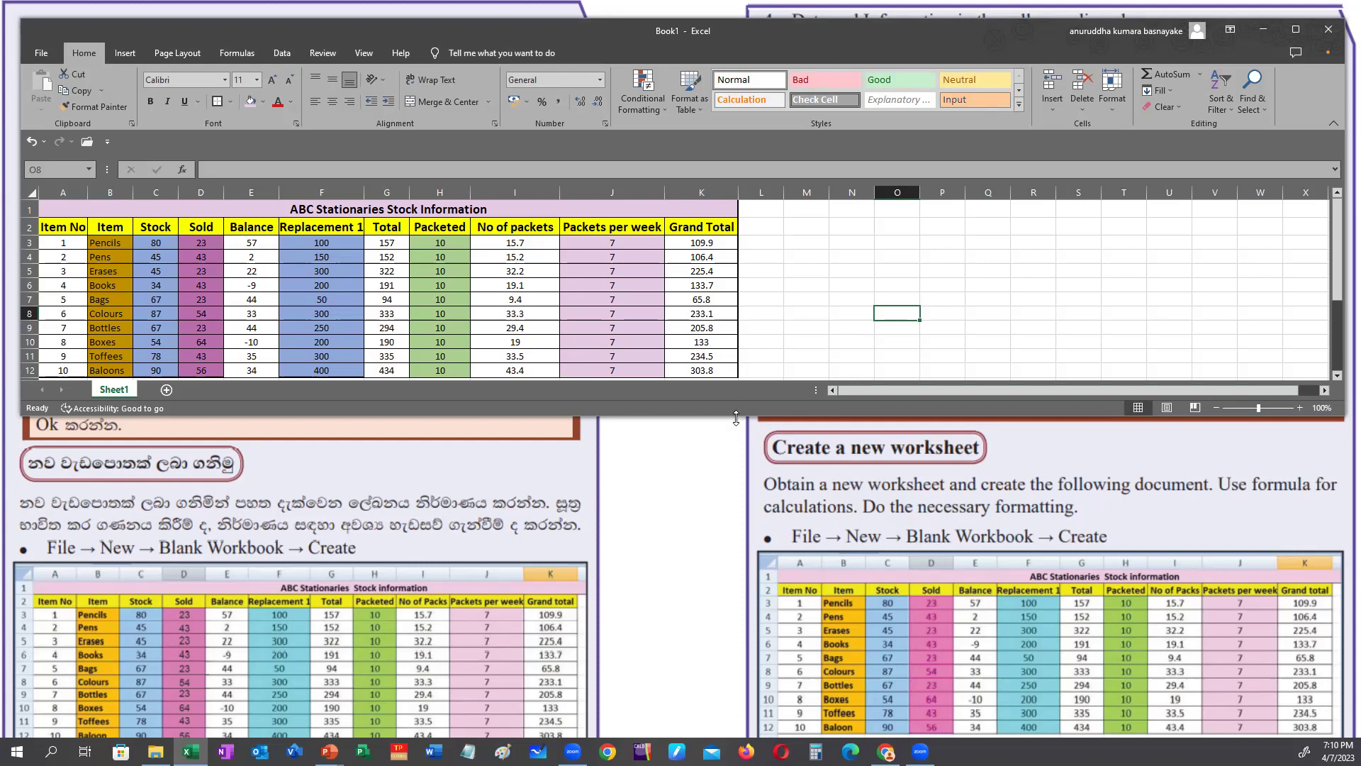
- Enlarge the workbook window to show the whole stock table and clear the Grand Total values in K3:K12
{"action": "left_click_drag", "start_coordinate": [735, 418], "coordinate": [737, 477]}
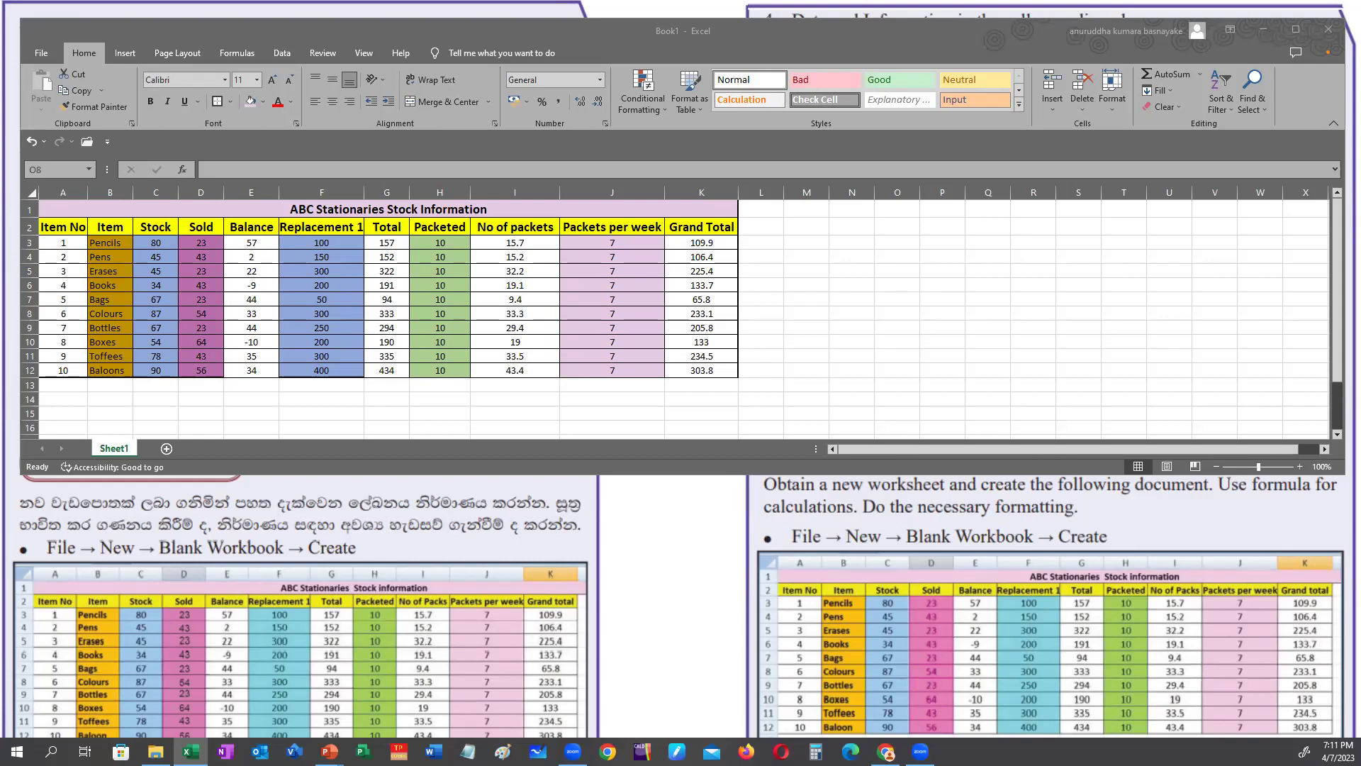
{"action": "key", "text": "alt+Tab"}
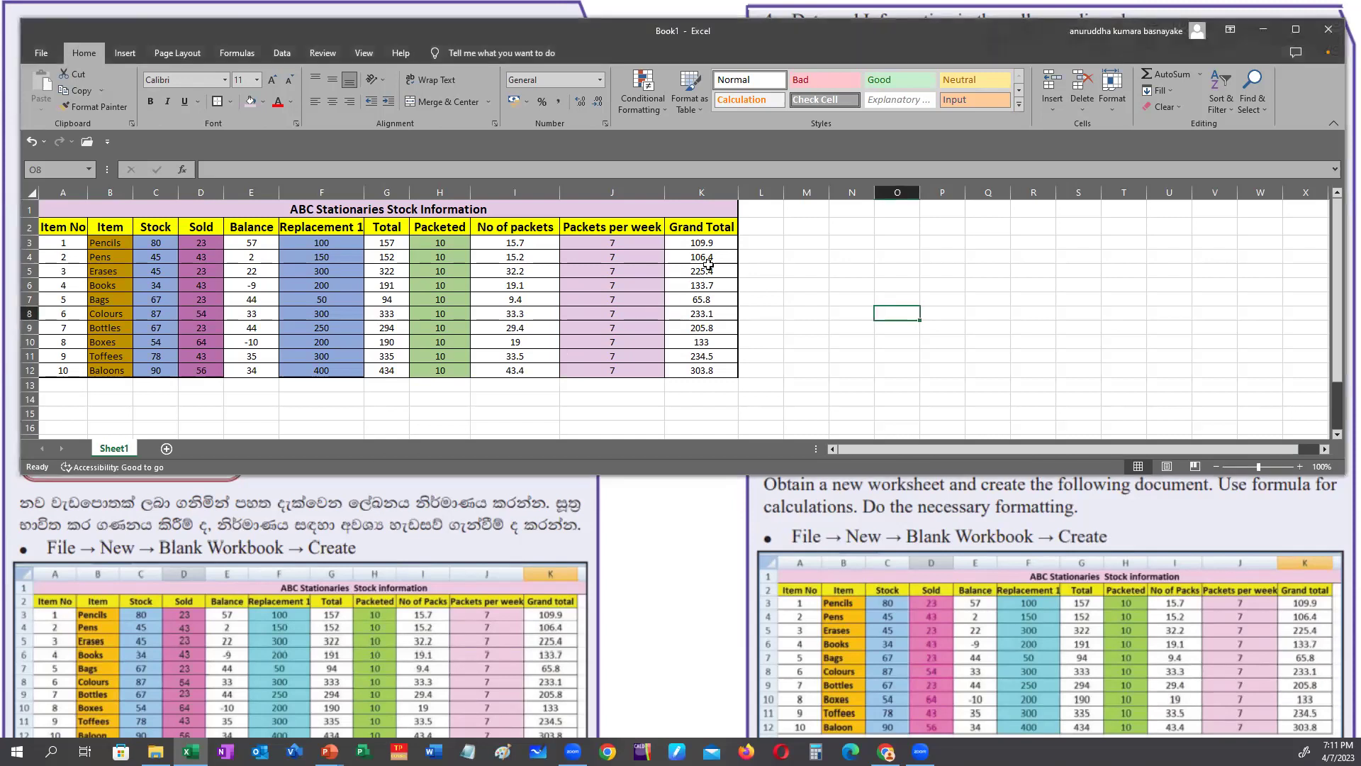
{"action": "left_click", "coordinate": [706, 247]}
{"action": "left_click_drag", "start_coordinate": [706, 252], "coordinate": [708, 369]}
{"action": "key", "text": "Delete"}
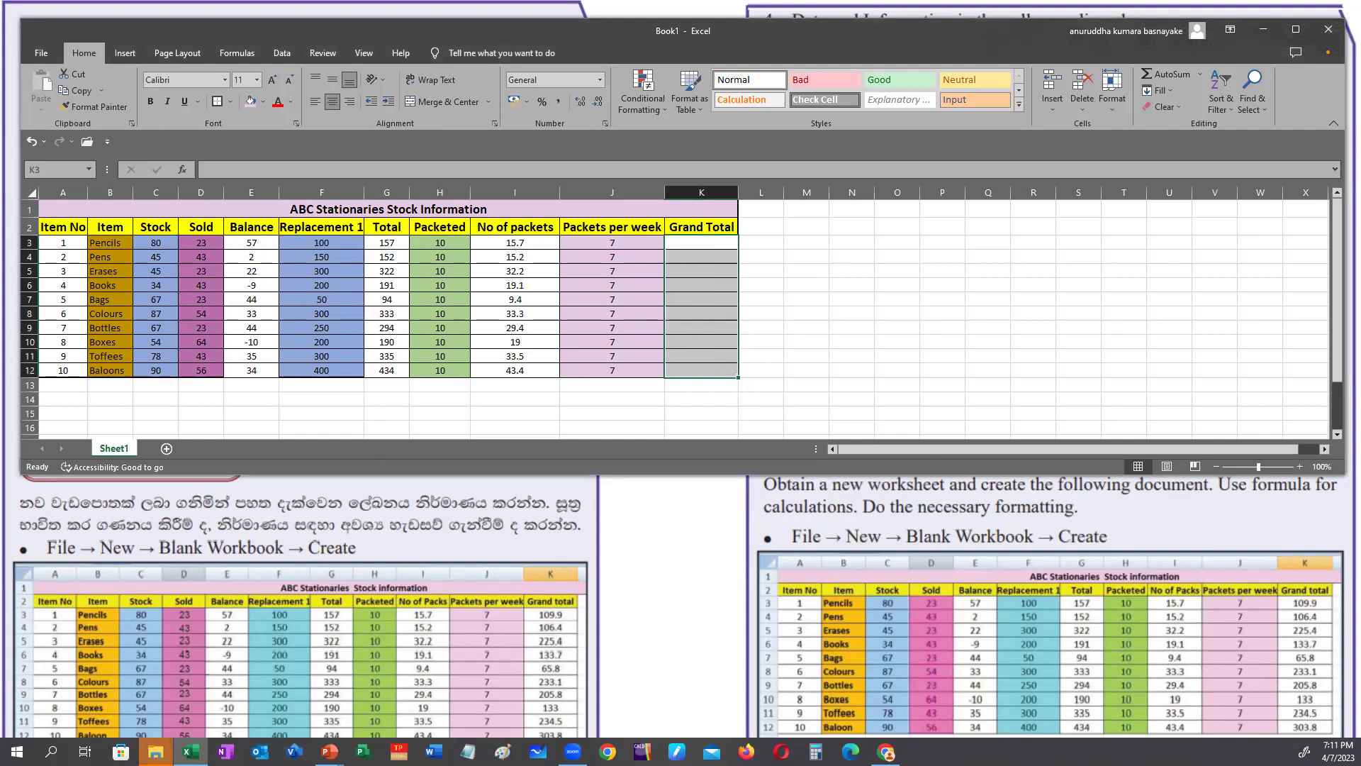
- Review the textbook slide listing the calculation formulas, including the one for Grand Total, and return to the Excel workbook
{"action": "left_click", "coordinate": [156, 752]}
{"action": "key", "text": "alt+Tab"}
{"action": "key", "text": "alt+Tab"}
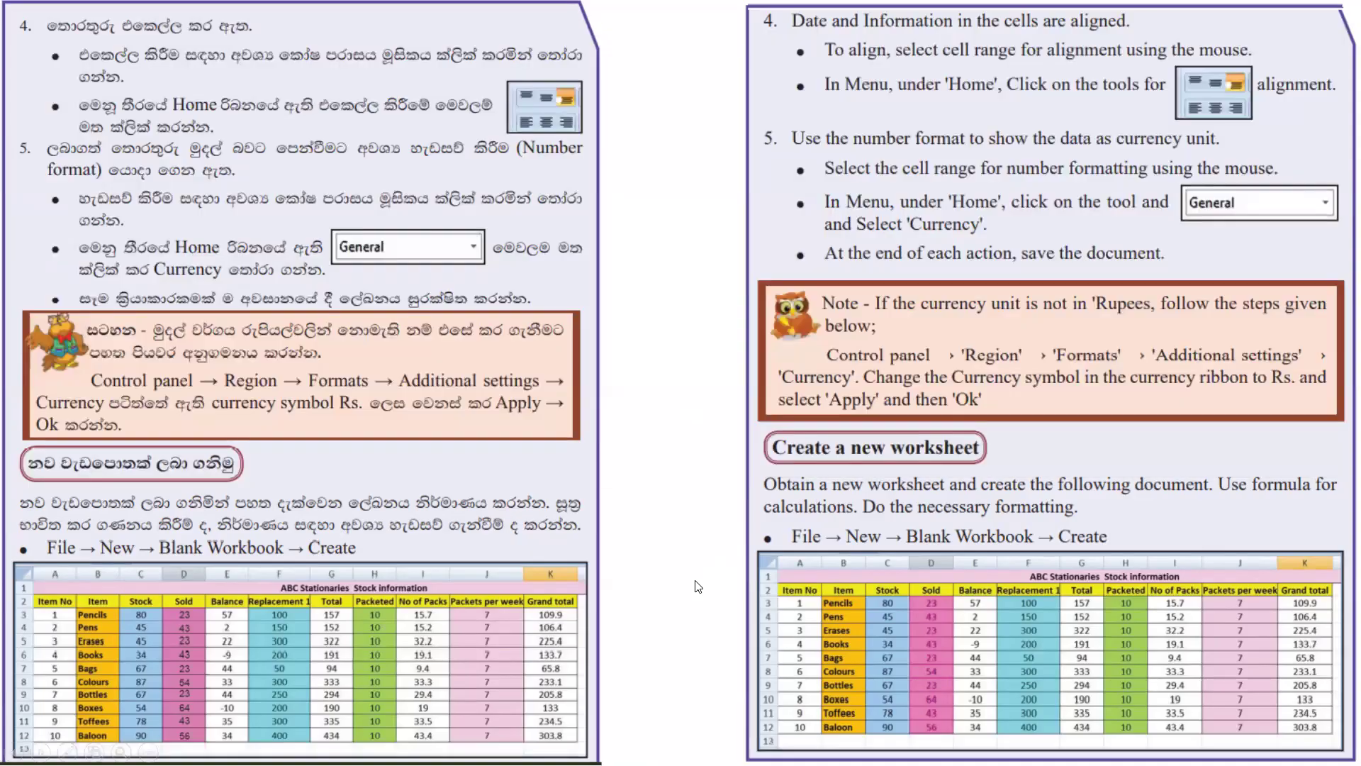
{"action": "left_click", "coordinate": [699, 586]}
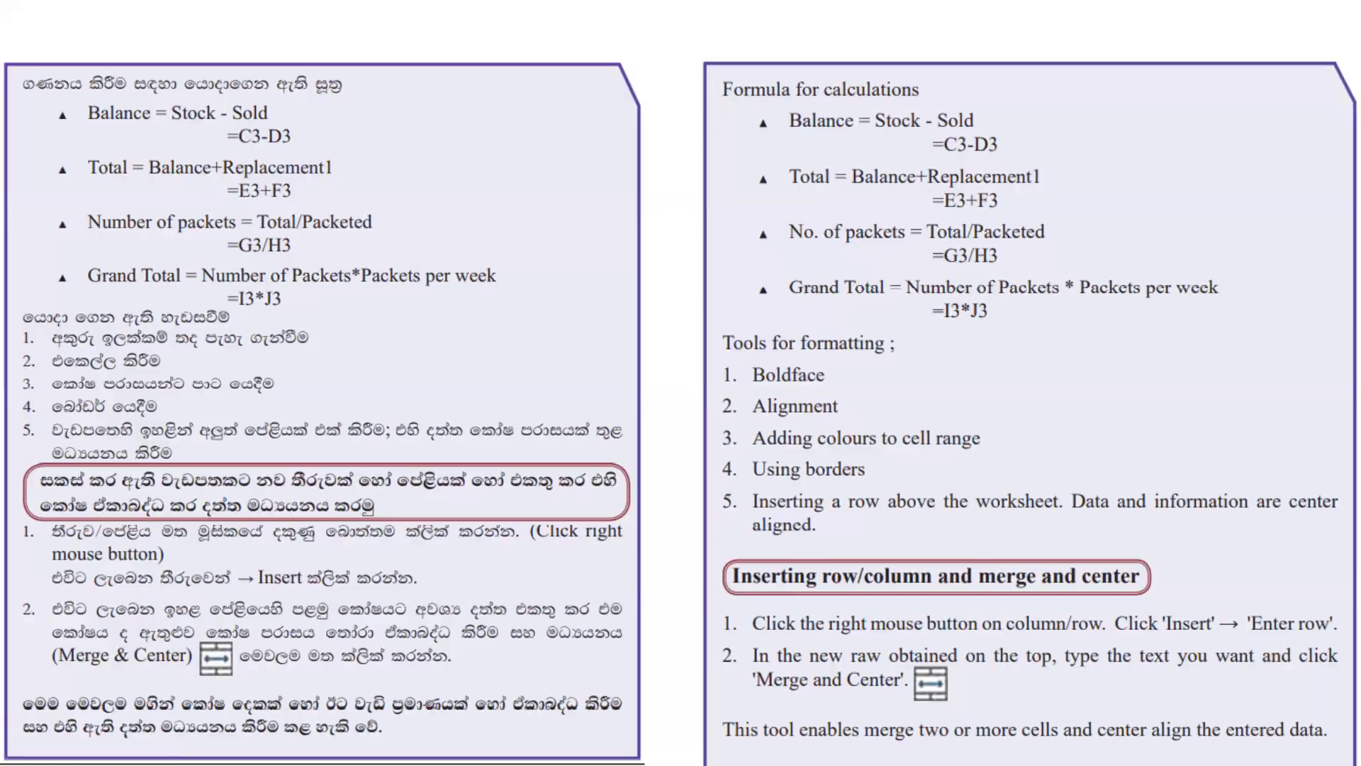
{"action": "key", "text": "Left"}
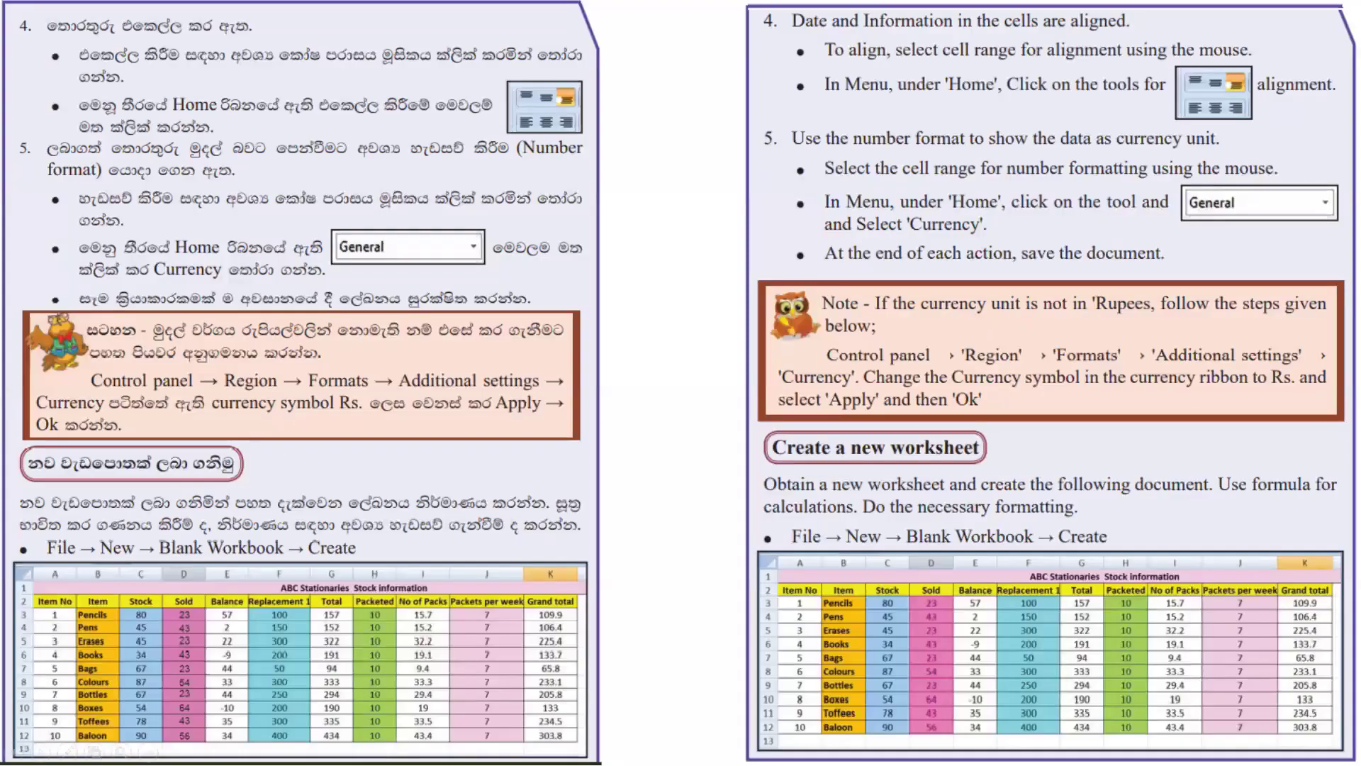
{"action": "key", "text": "alt+Tab"}
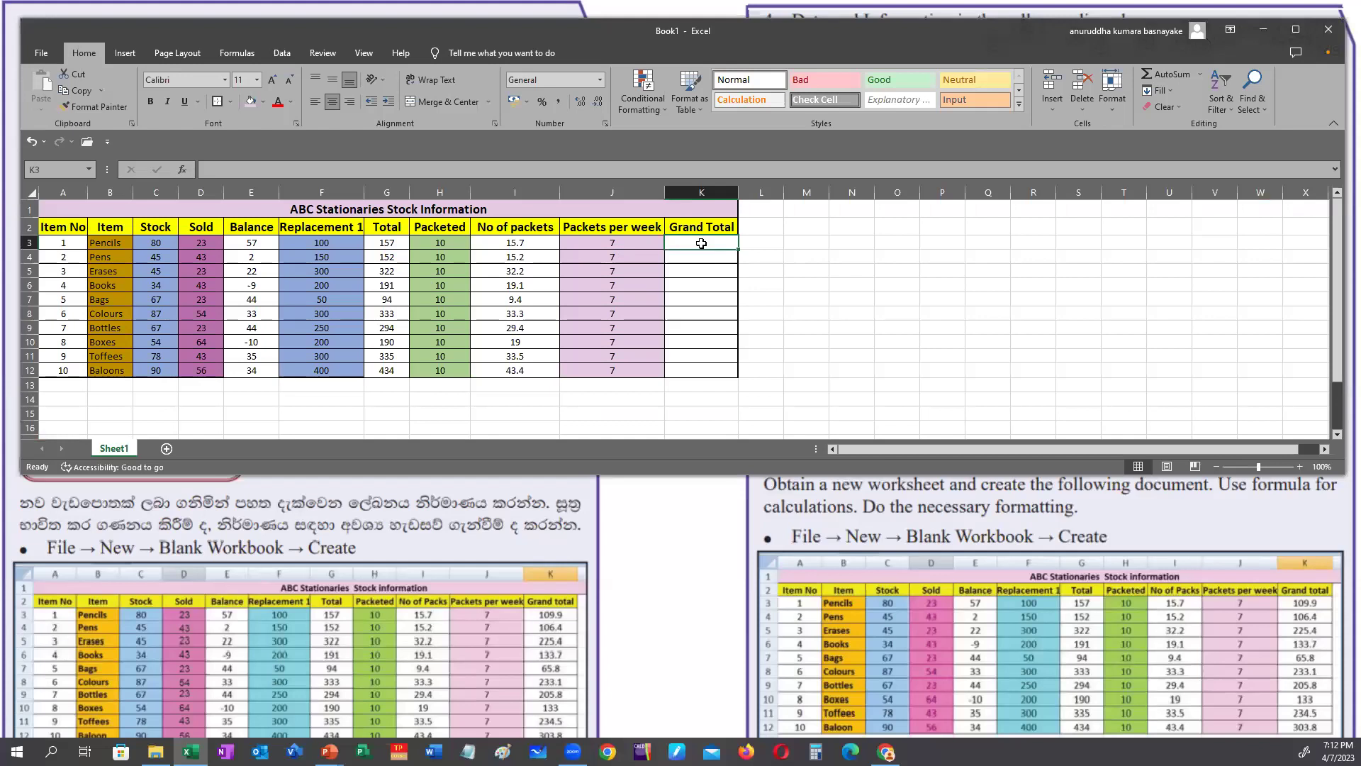
- Calculate the Grand Total in K3 with the formula =I3*J3 and fill it down to K12
{"action": "type", "text": "="}
{"action": "key", "text": "Left"}
{"action": "key", "text": "Left"}
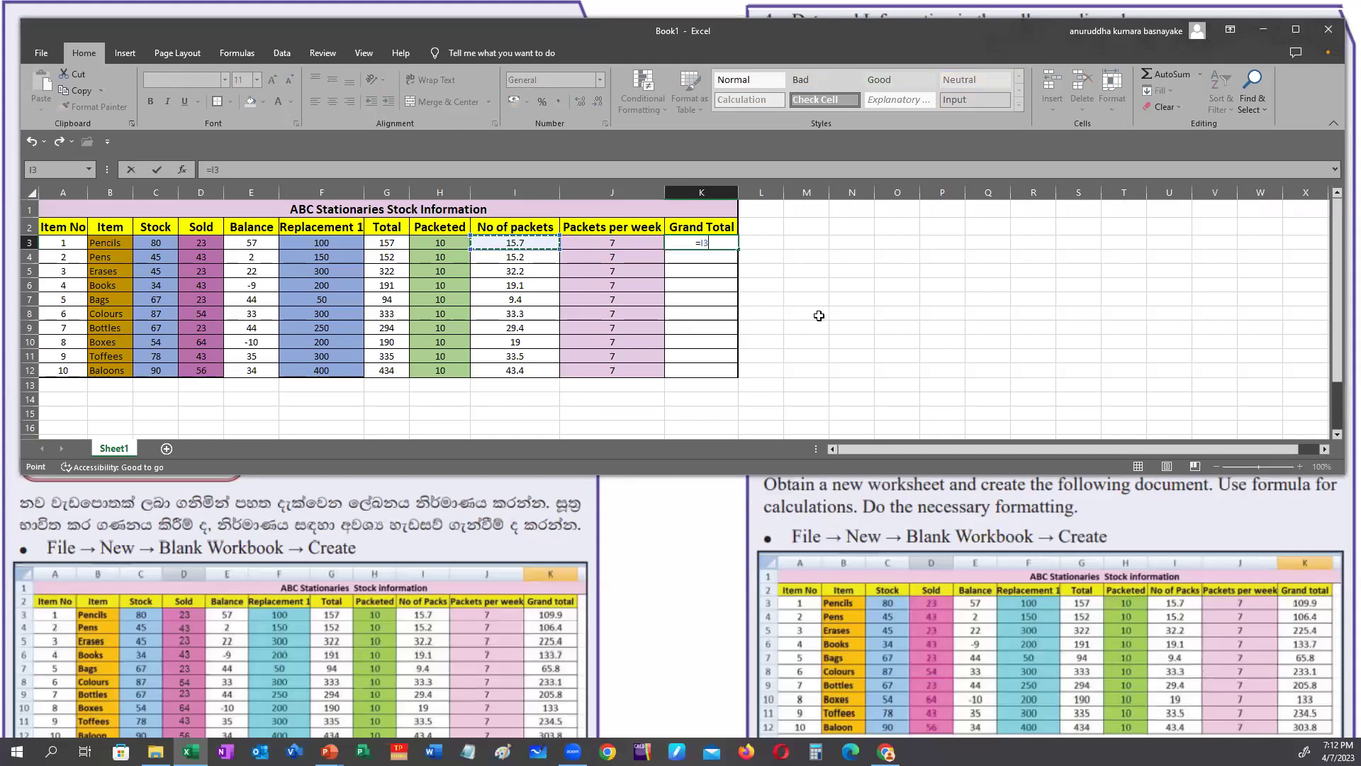
{"action": "type", "text": "*"}
{"action": "key", "text": "Left"}
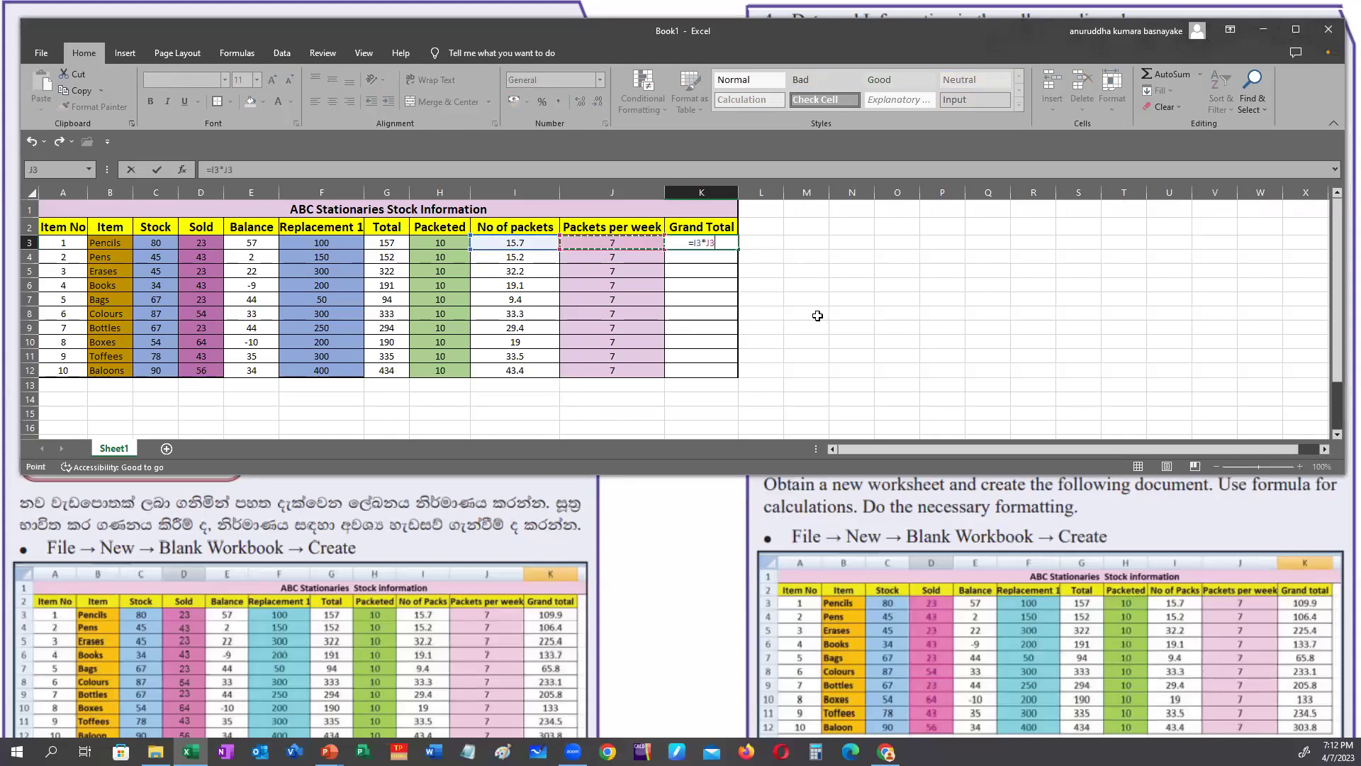
{"action": "key", "text": "Return"}
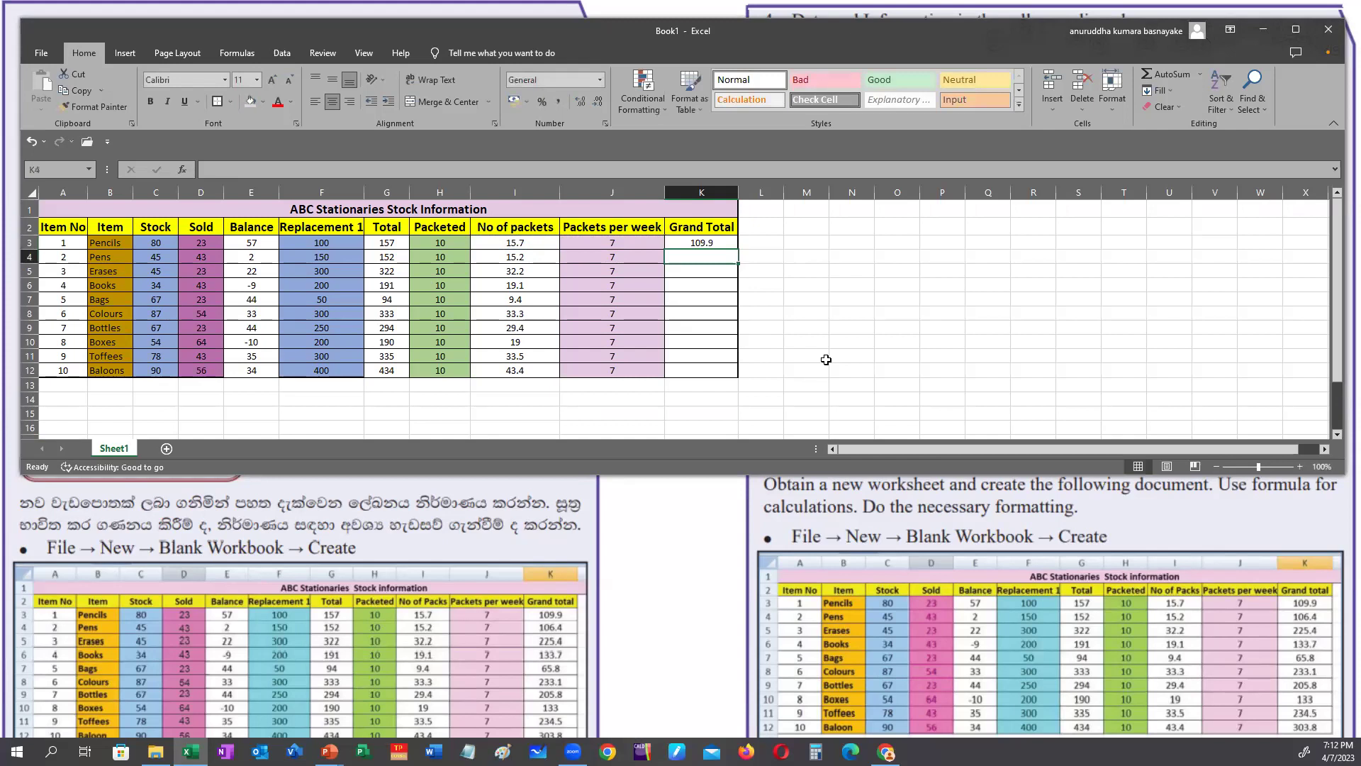
{"action": "left_click", "coordinate": [710, 239]}
{"action": "left_click_drag", "start_coordinate": [743, 249], "coordinate": [740, 372]}
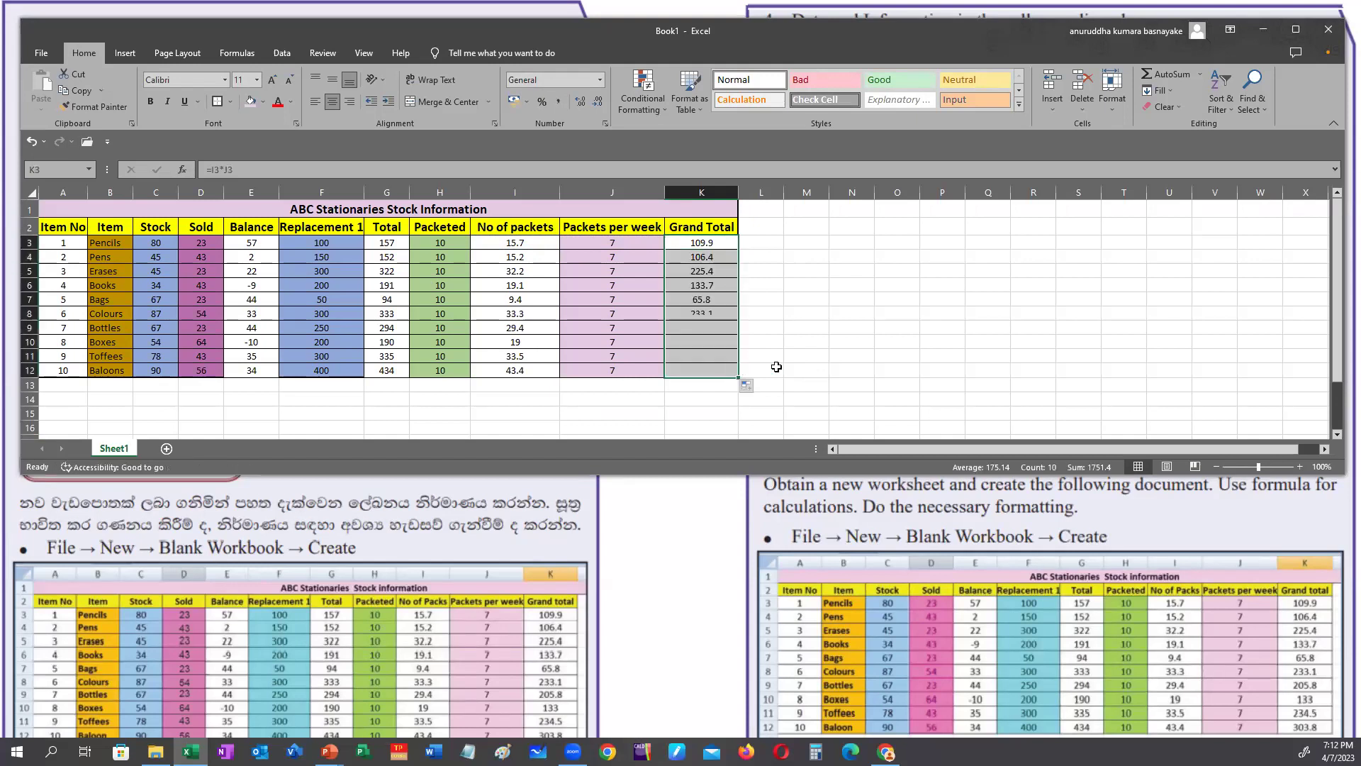
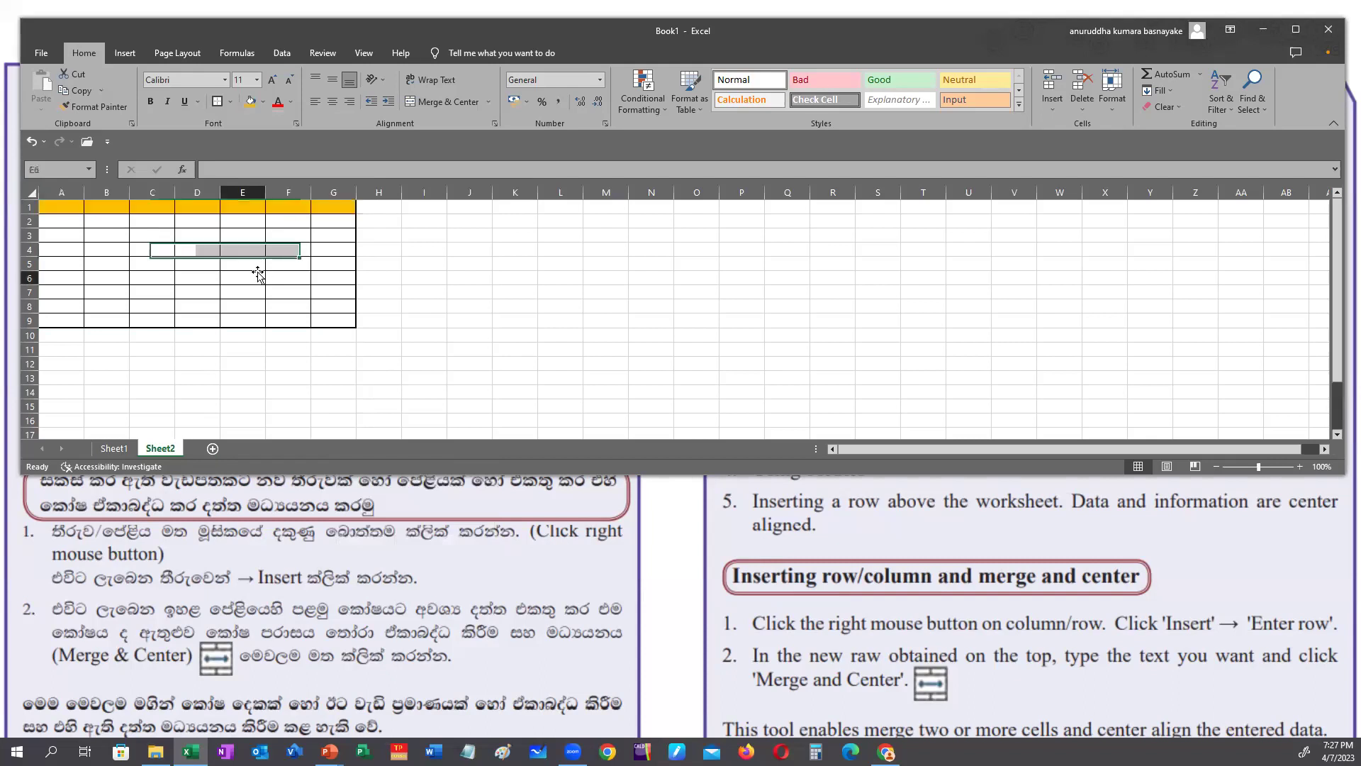
- Fill cells A2:A9 on Sheet2 with light green and cells B2:B9 with light gold
{"action": "left_click_drag", "start_coordinate": [61, 225], "coordinate": [65, 320]}
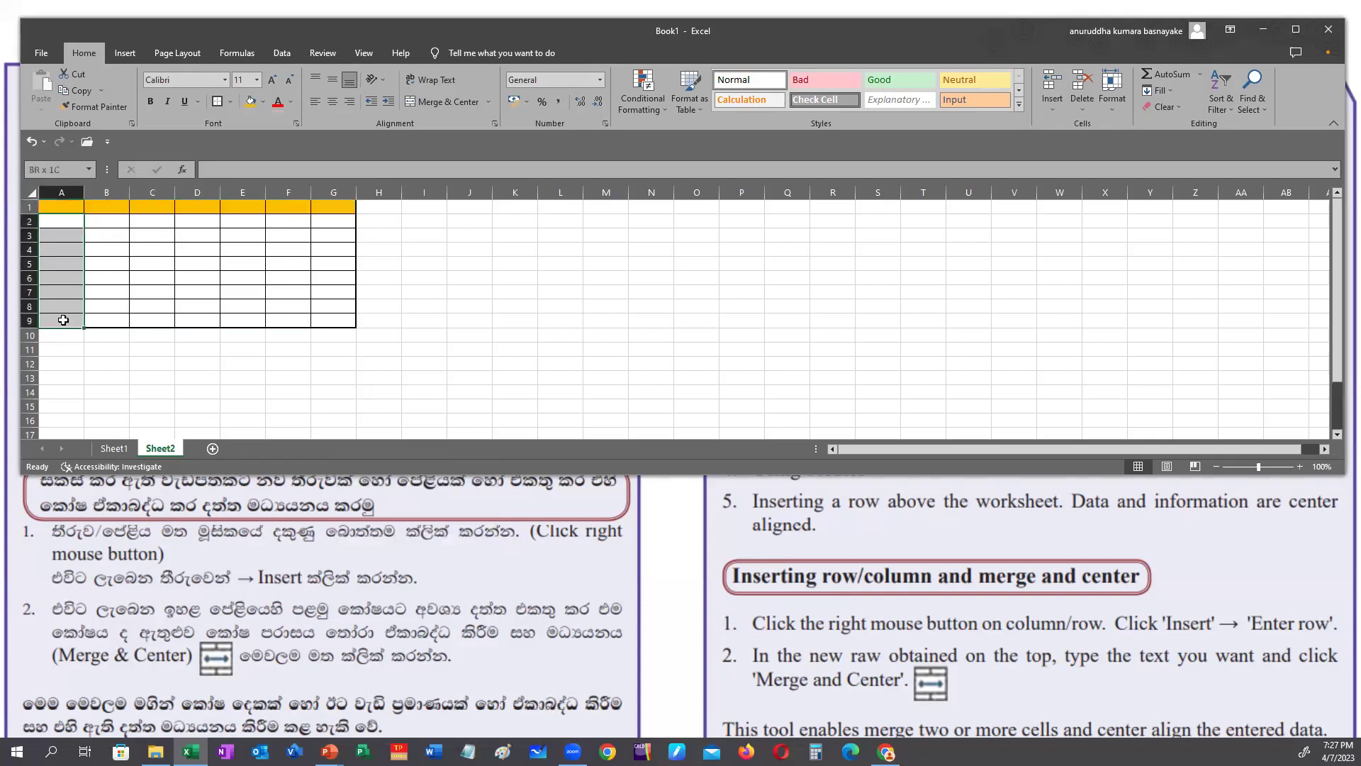
{"action": "left_click", "coordinate": [263, 105]}
{"action": "left_click", "coordinate": [299, 218]}
{"action": "left_click_drag", "start_coordinate": [108, 220], "coordinate": [108, 319]}
{"action": "left_click", "coordinate": [263, 105]}
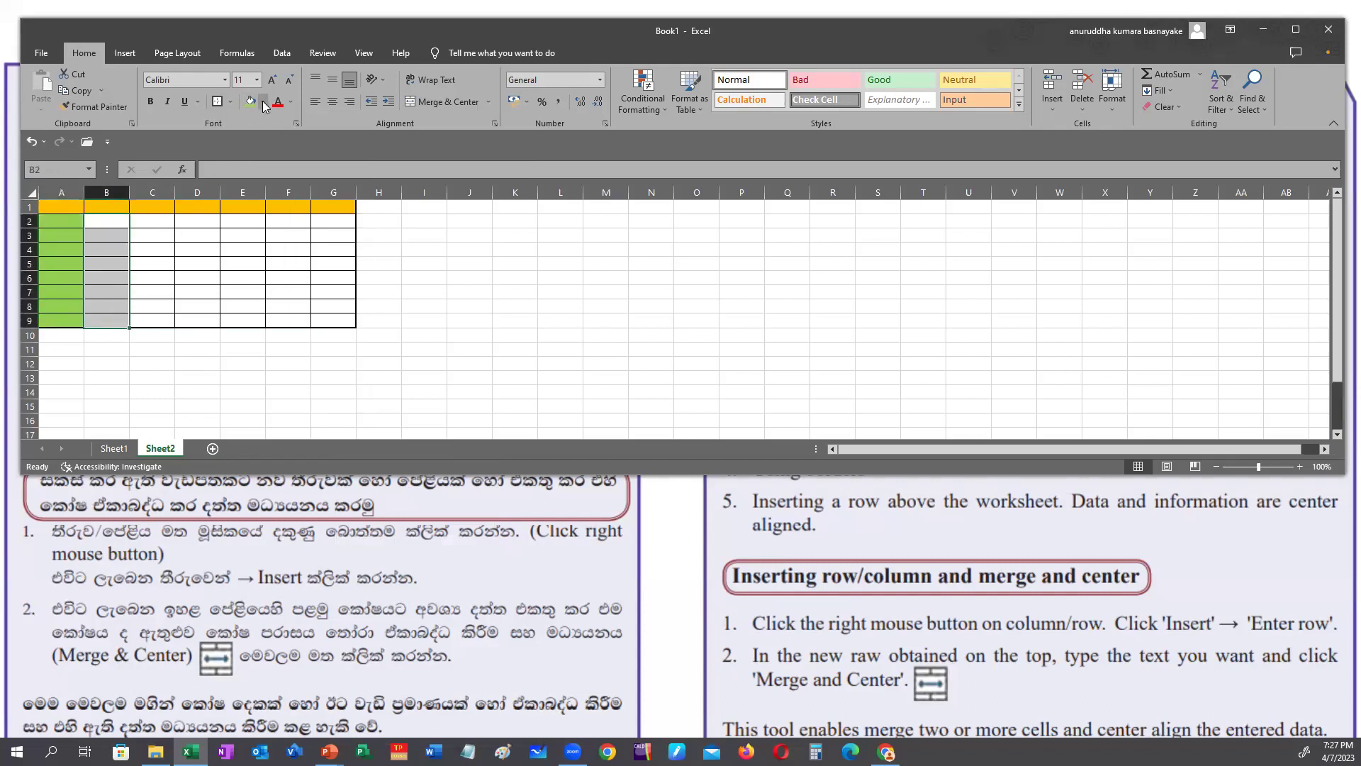
{"action": "left_click", "coordinate": [336, 171]}
- Fill cells C2:C9 with dark grey and cells D2:D9 with dark green
{"action": "left_click_drag", "start_coordinate": [151, 221], "coordinate": [152, 319]}
{"action": "left_click", "coordinate": [267, 104]}
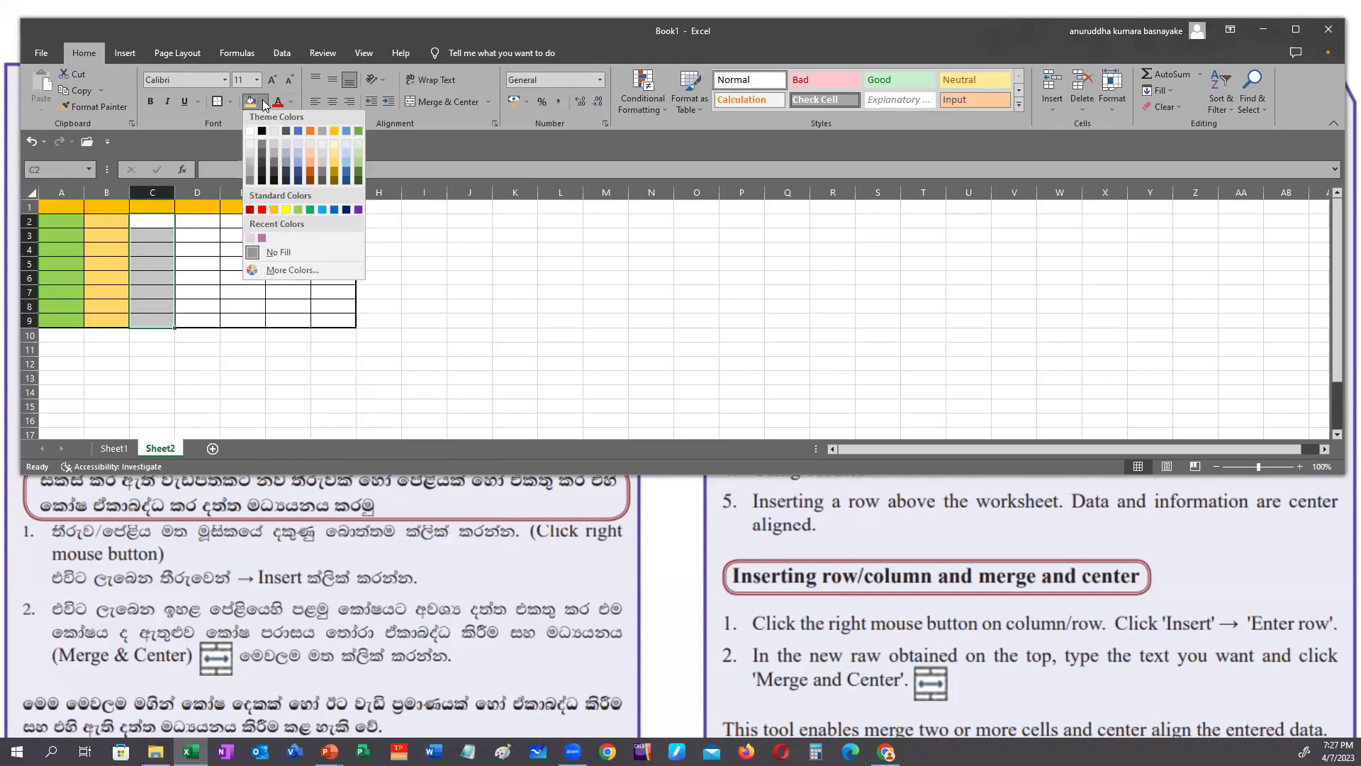
{"action": "left_click", "coordinate": [264, 231]}
{"action": "left_click_drag", "start_coordinate": [195, 220], "coordinate": [195, 320]}
{"action": "left_click", "coordinate": [263, 103]}
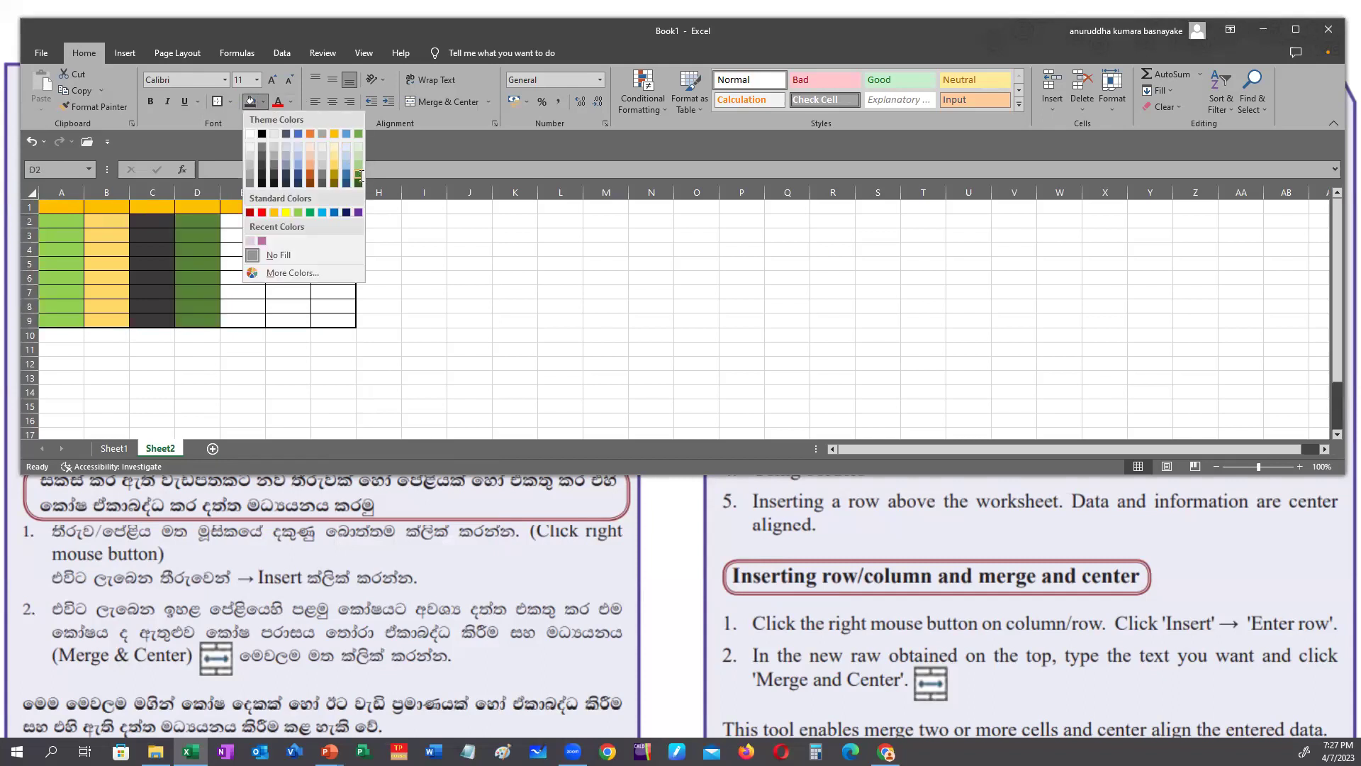
{"action": "left_click", "coordinate": [359, 177]}
- Fill cells E2:E9 with medium grey and cells F2:F9 with light blue
{"action": "left_click_drag", "start_coordinate": [251, 220], "coordinate": [241, 319]}
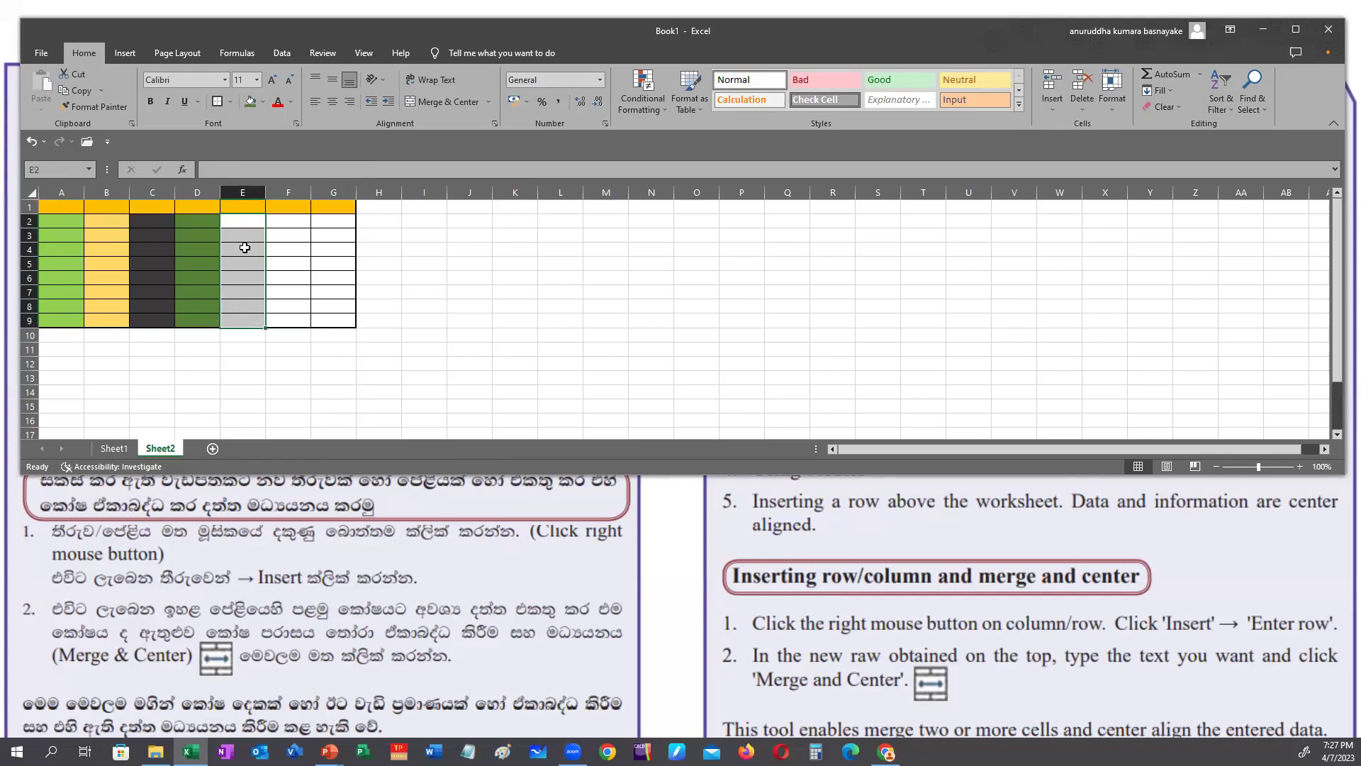
{"action": "left_click", "coordinate": [262, 104]}
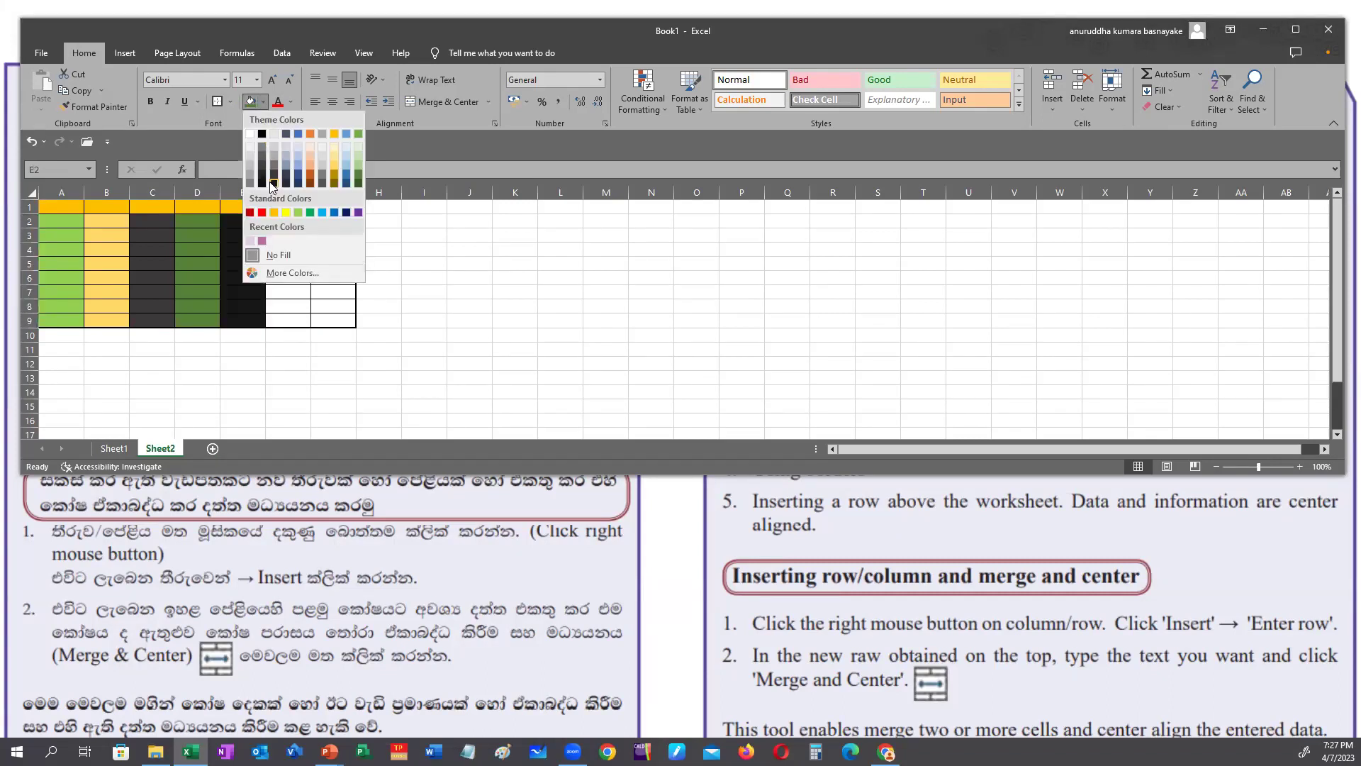
{"action": "left_click", "coordinate": [275, 173]}
{"action": "left_click_drag", "start_coordinate": [287, 221], "coordinate": [294, 318]}
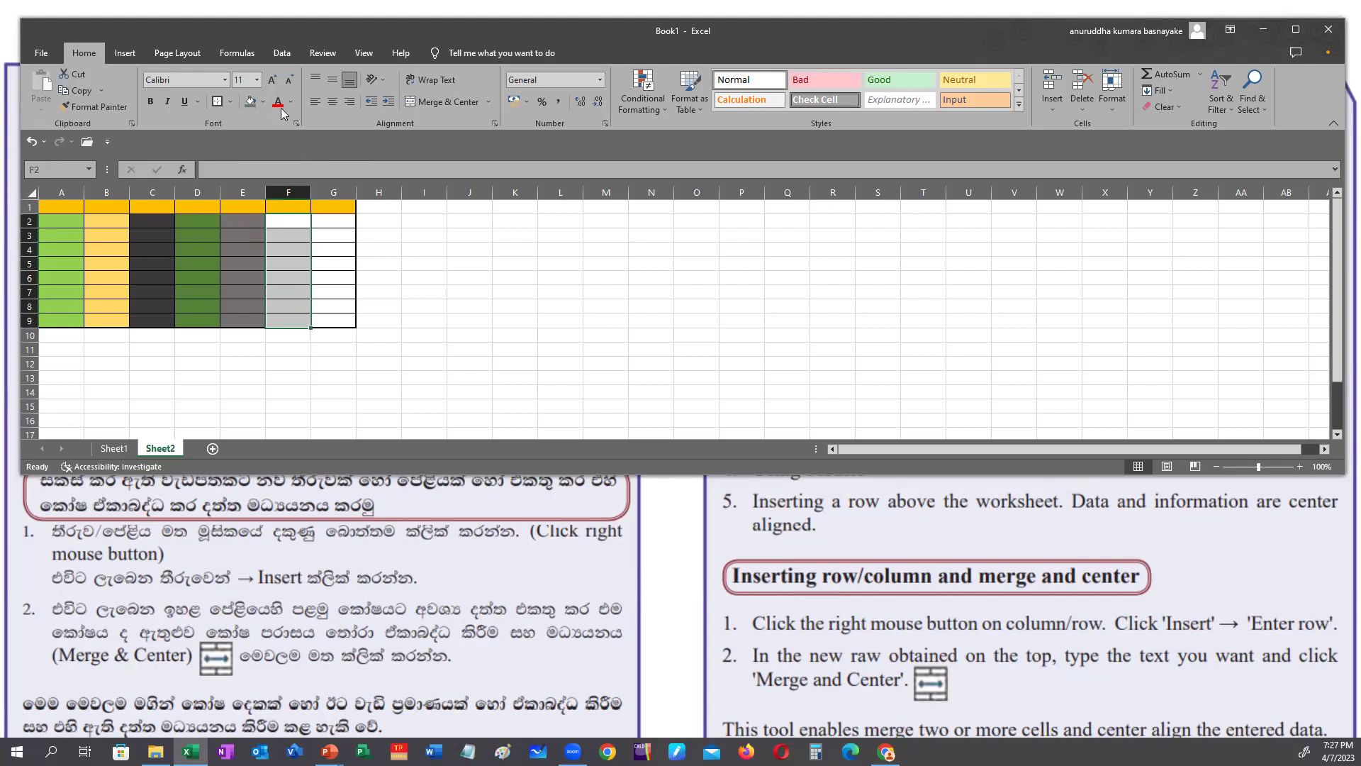
{"action": "left_click", "coordinate": [262, 102]}
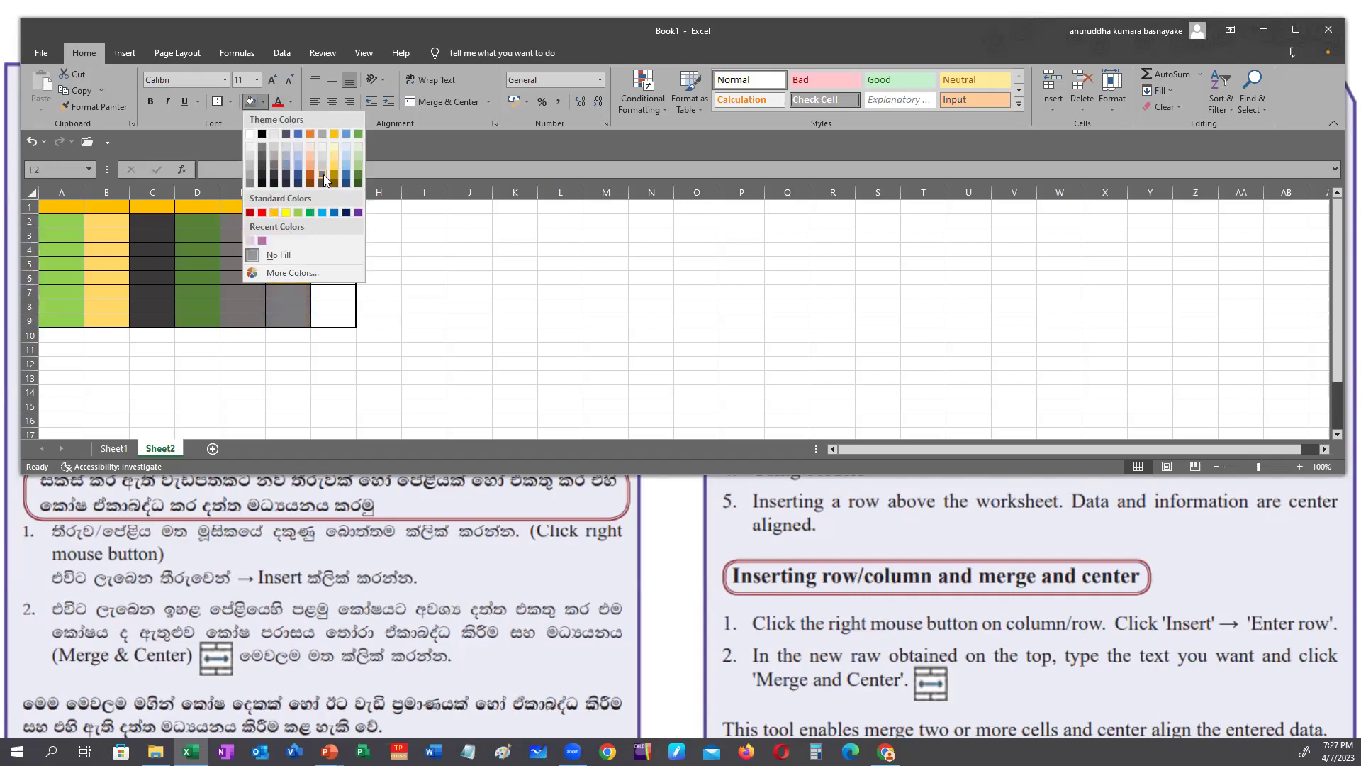
{"action": "left_click", "coordinate": [299, 167]}
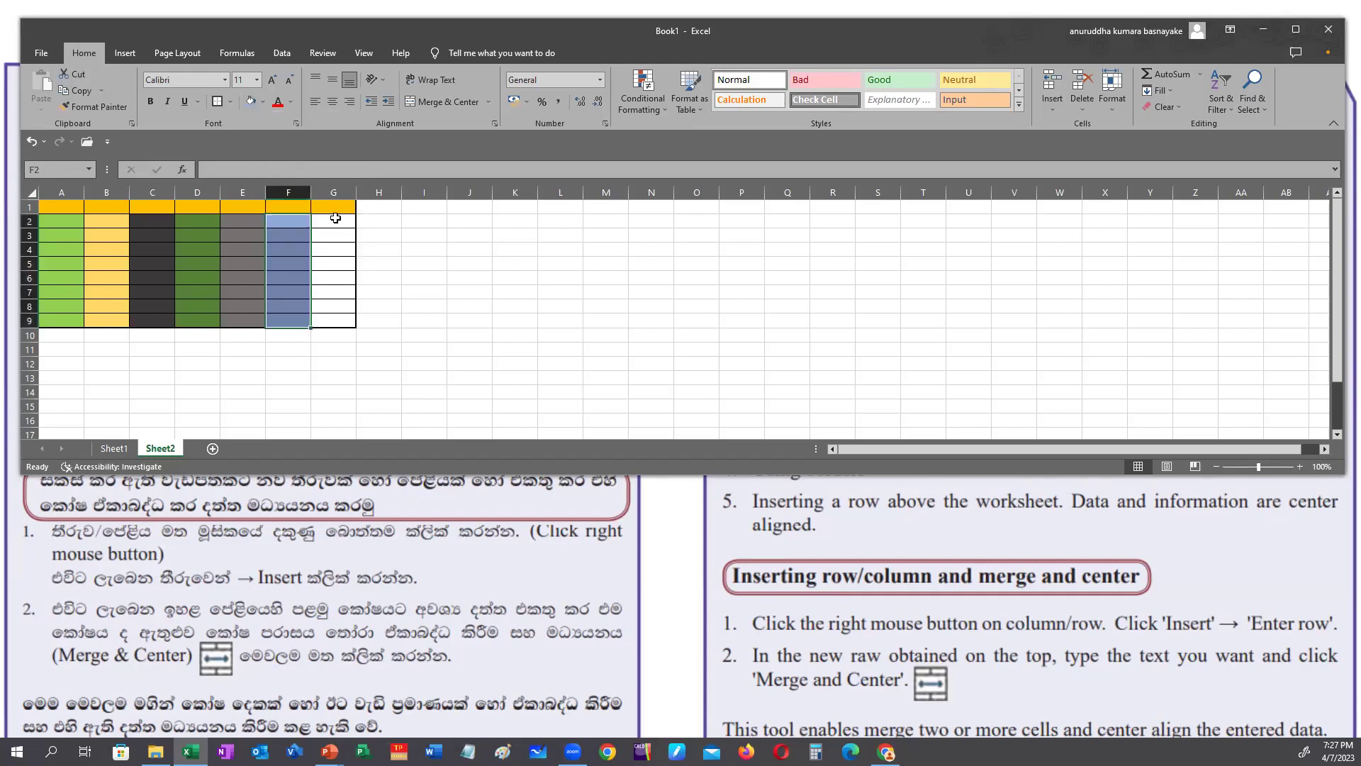
- Fill cells G2:G9 with the standard purple colour and deselect the range
{"action": "left_click_drag", "start_coordinate": [331, 221], "coordinate": [336, 317]}
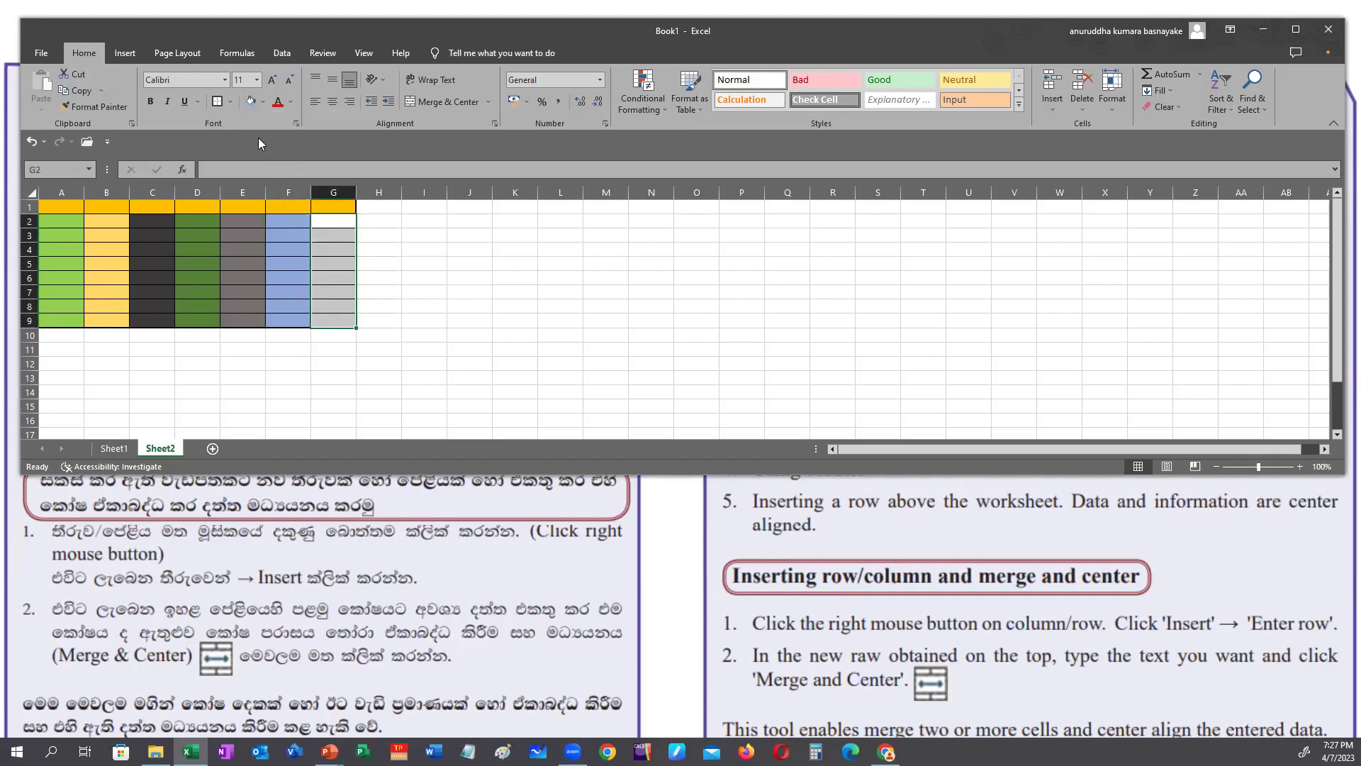
{"action": "left_click", "coordinate": [262, 102]}
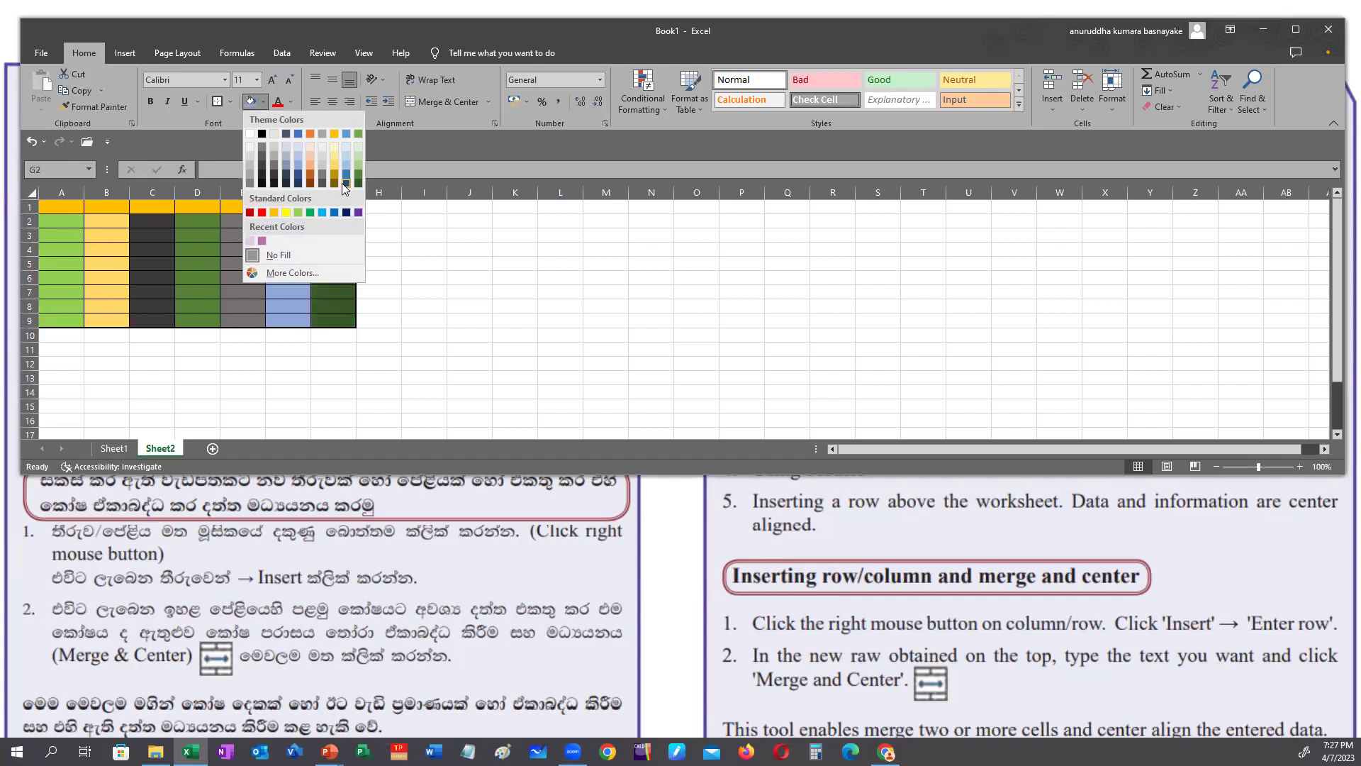
{"action": "left_click", "coordinate": [357, 213]}
{"action": "left_click", "coordinate": [505, 296]}
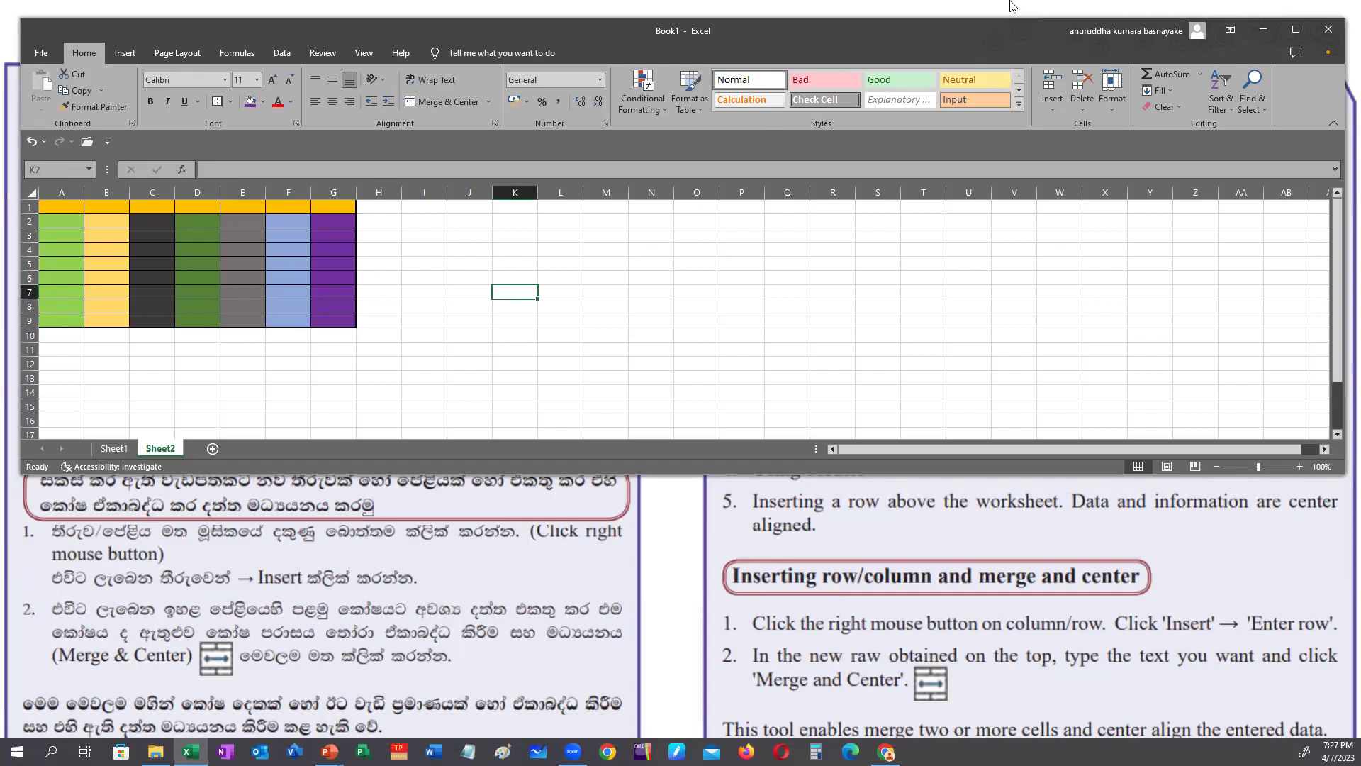
- Maximize the workbook window, set the font size of A1:G9 to 22 and widen columns A through G
{"action": "left_click", "coordinate": [1294, 31]}
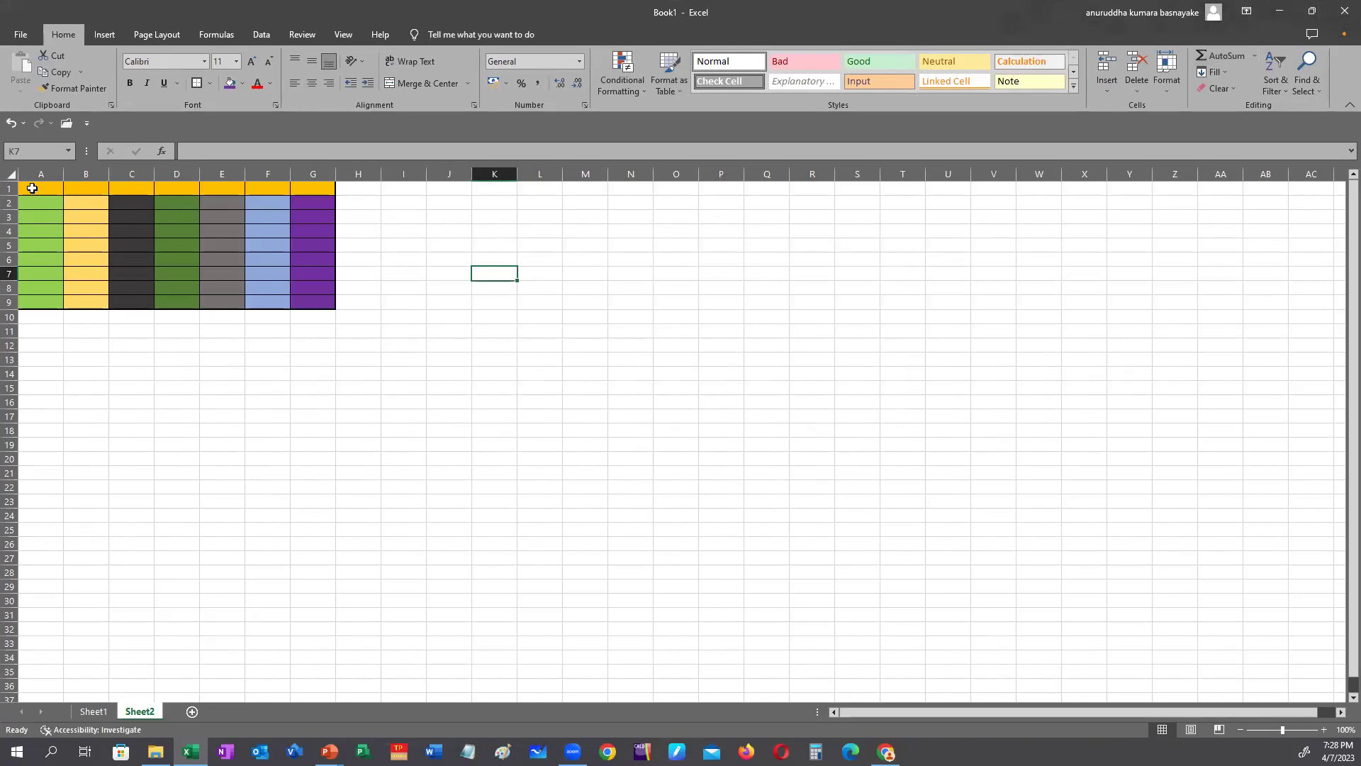
{"action": "left_click_drag", "start_coordinate": [32, 188], "coordinate": [326, 307]}
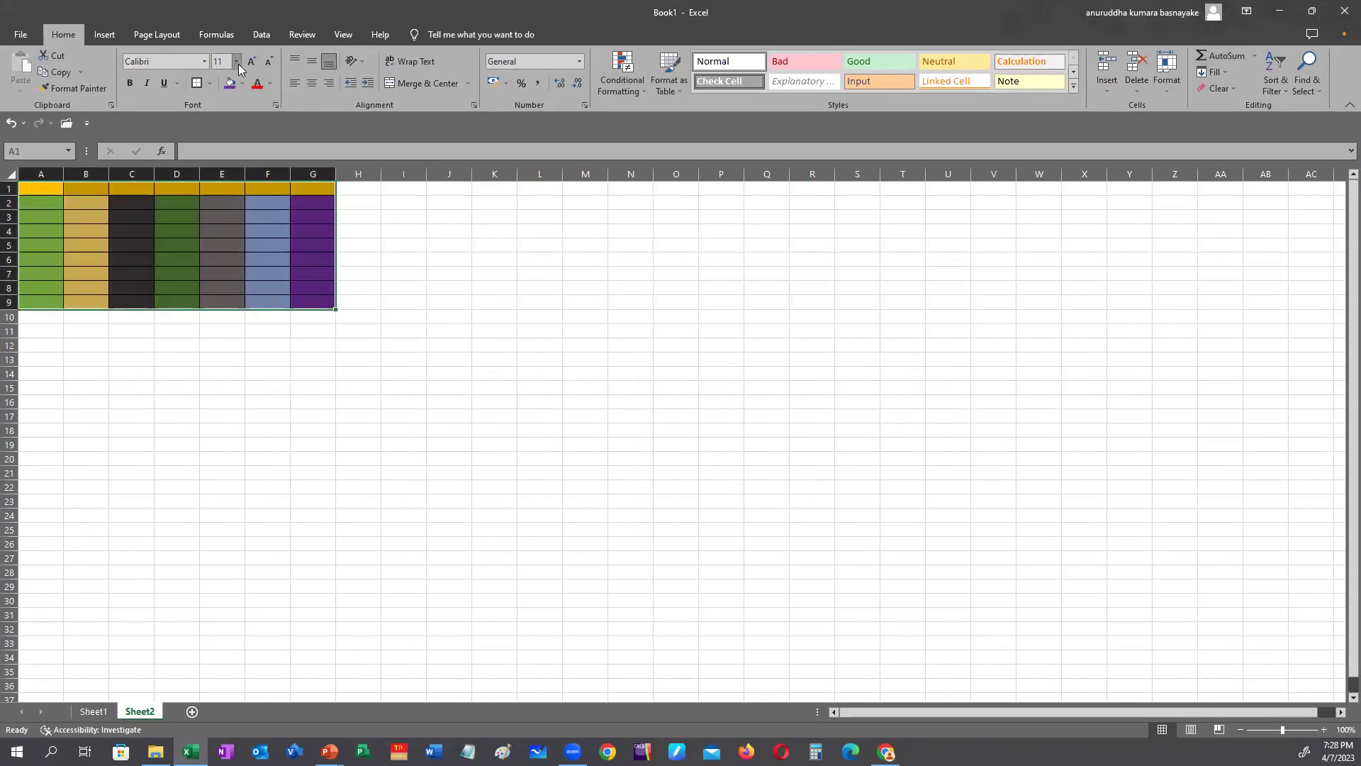
{"action": "left_click", "coordinate": [237, 61]}
{"action": "left_click", "coordinate": [230, 199]}
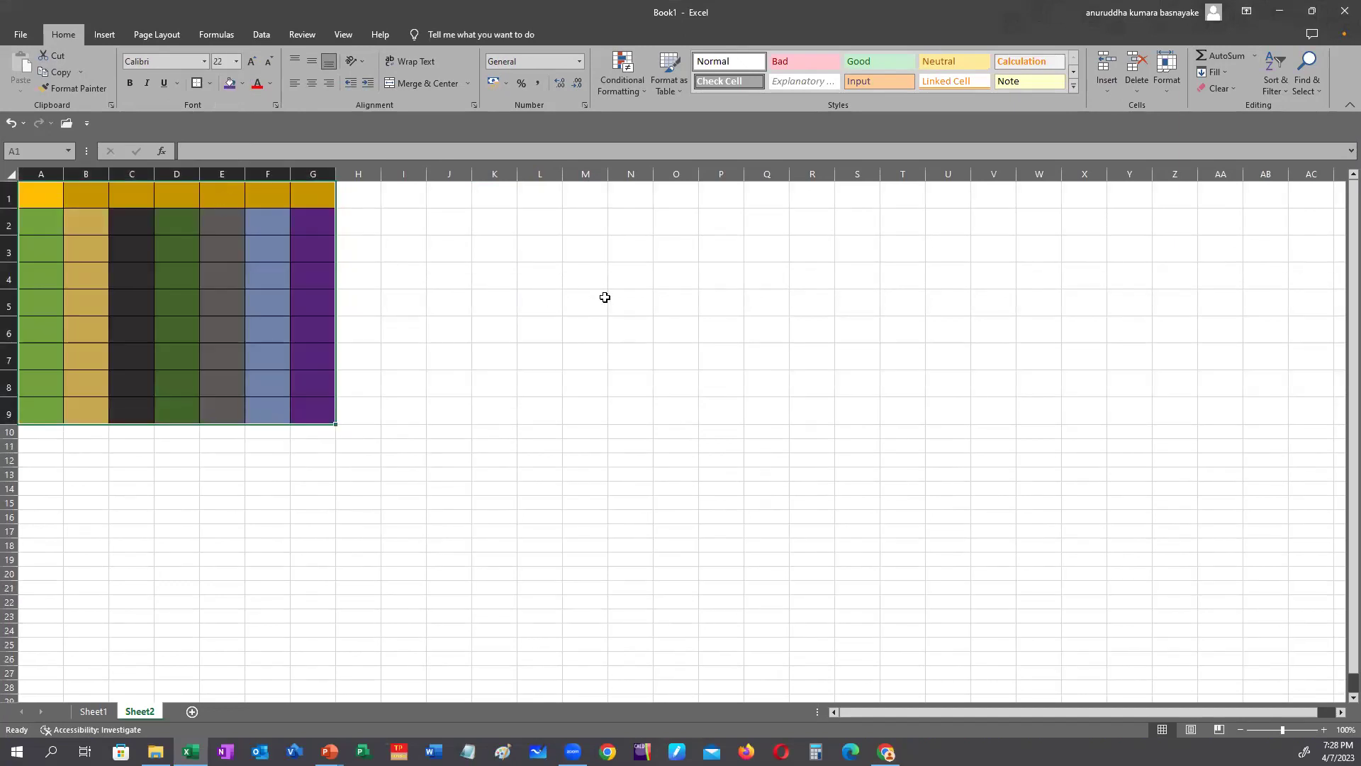
{"action": "left_click", "coordinate": [578, 272]}
{"action": "left_click_drag", "start_coordinate": [63, 173], "coordinate": [659, 174]}
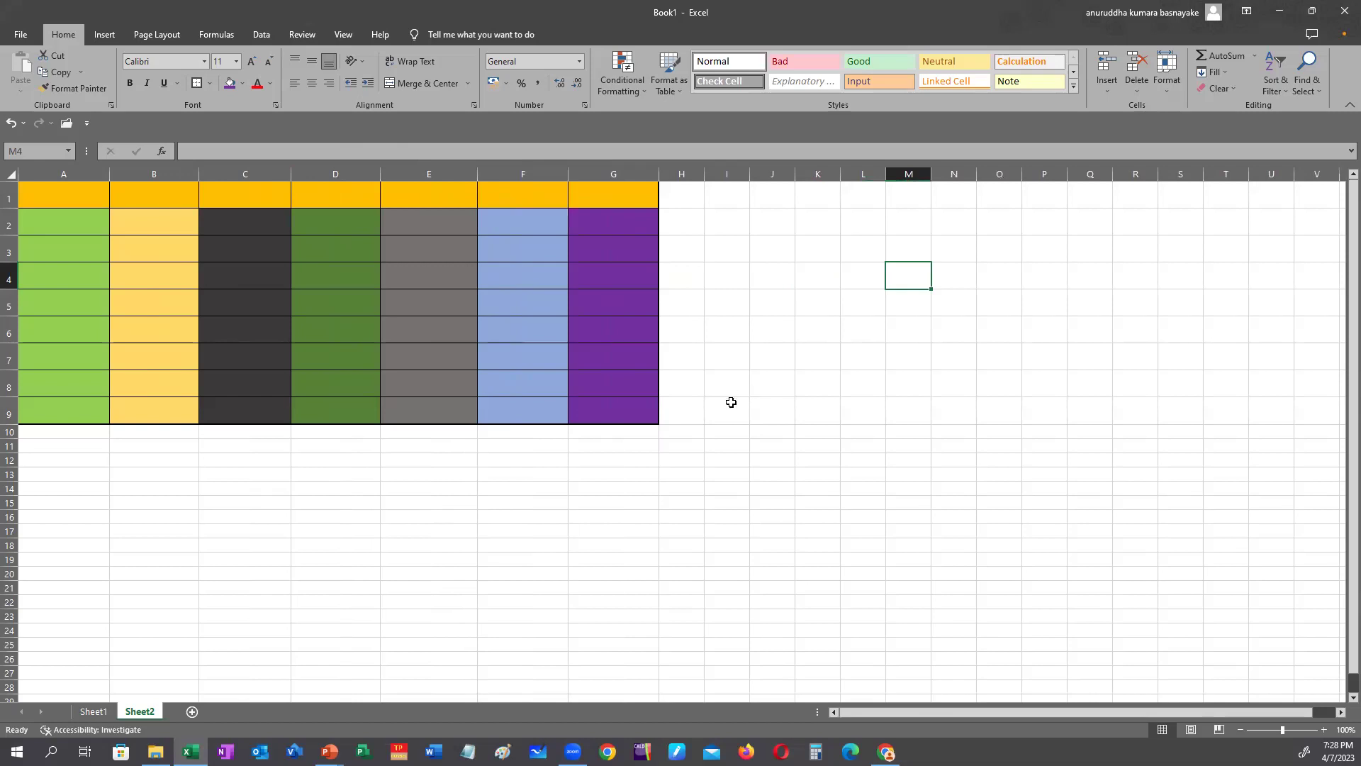
- Highlight the whole columns A to E one after another to point out the table's columns
{"action": "left_click", "coordinate": [44, 173]}
{"action": "left_click", "coordinate": [148, 171]}
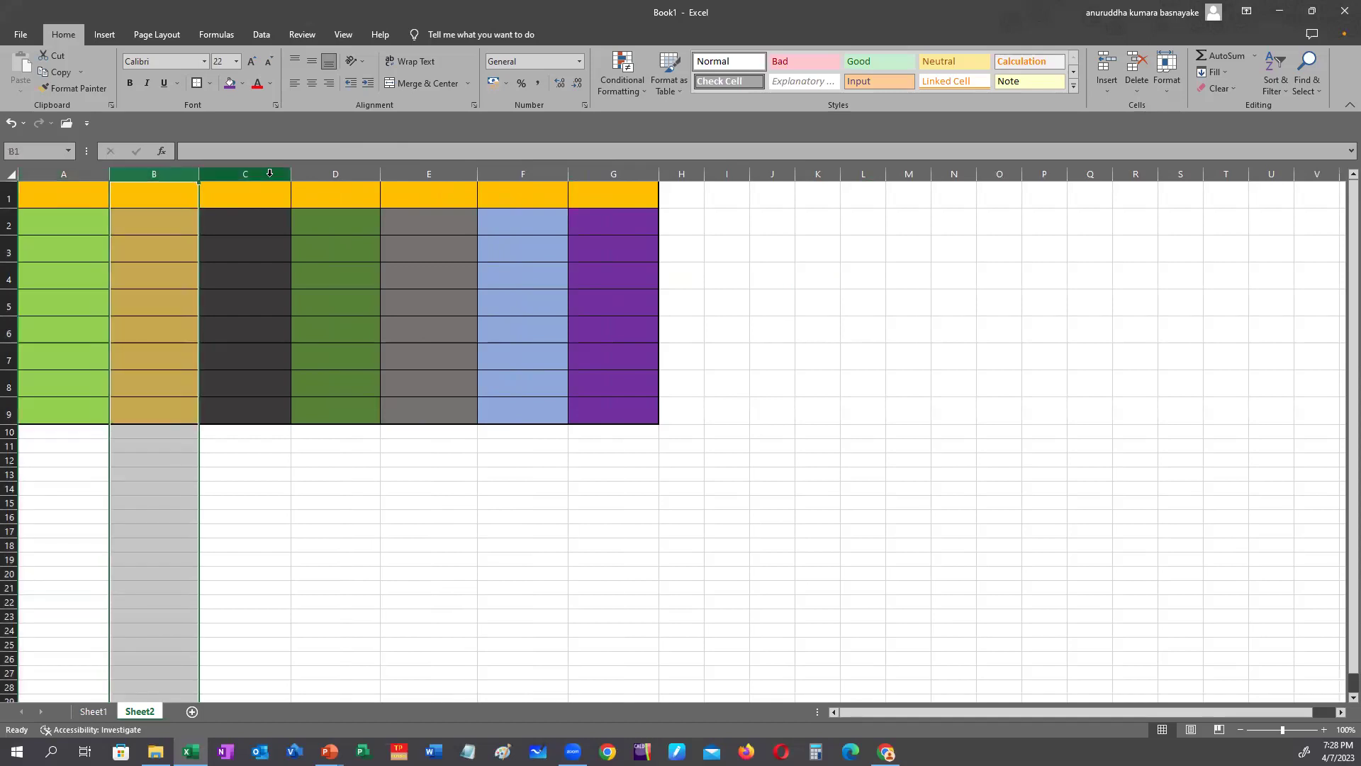
{"action": "left_click", "coordinate": [269, 174]}
{"action": "left_click", "coordinate": [333, 173]}
{"action": "left_click", "coordinate": [414, 173]}
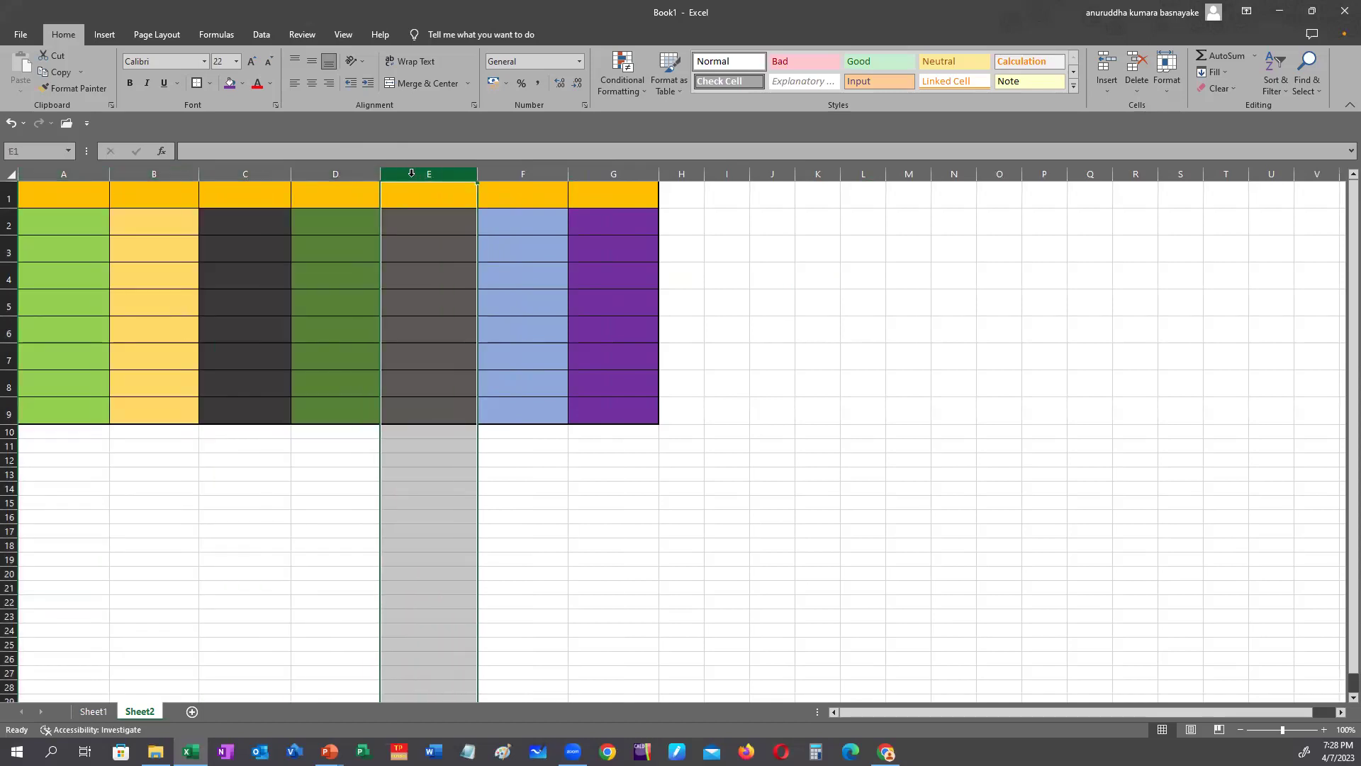
- Highlight the whole rows 1 to 9 one after another to point out the table's rows, and deselect them
{"action": "left_click", "coordinate": [9, 196]}
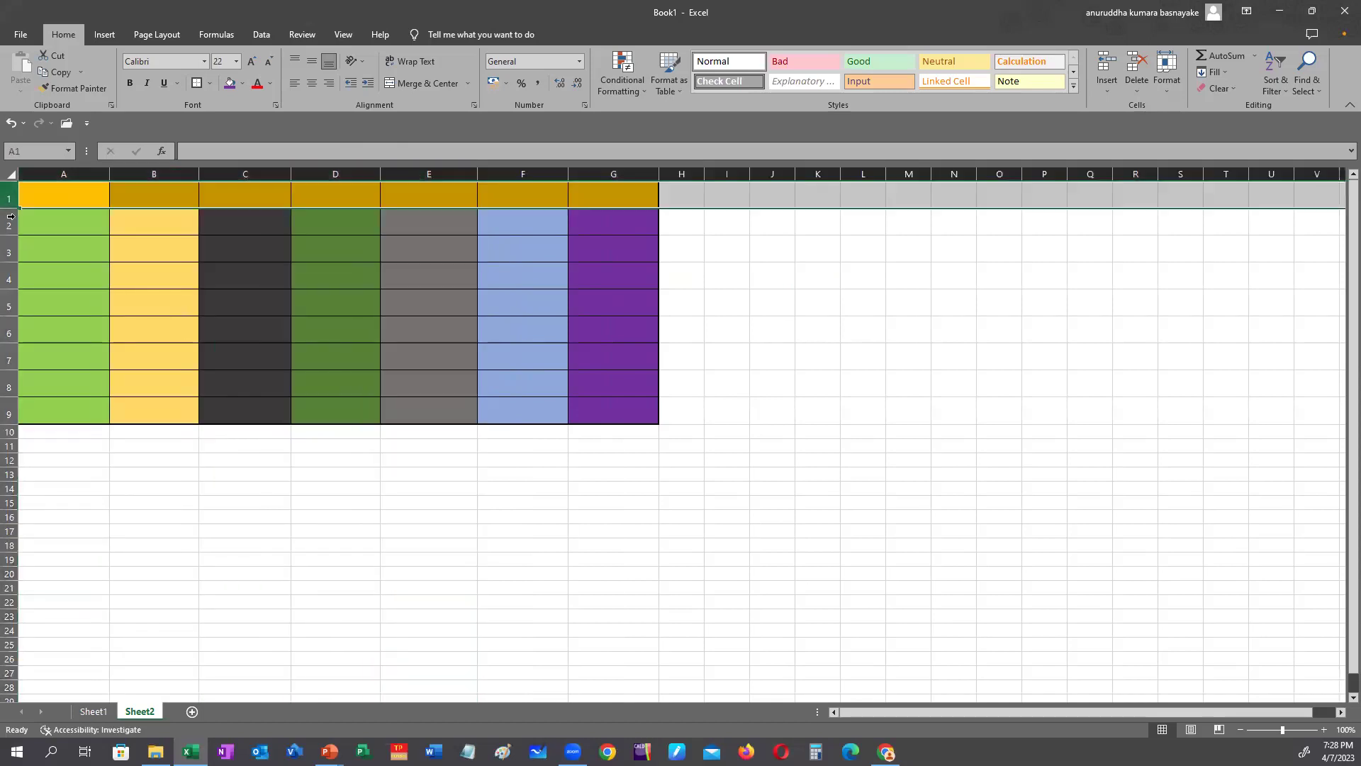
{"action": "left_click", "coordinate": [10, 224]}
{"action": "left_click", "coordinate": [9, 250]}
{"action": "left_click", "coordinate": [9, 277]}
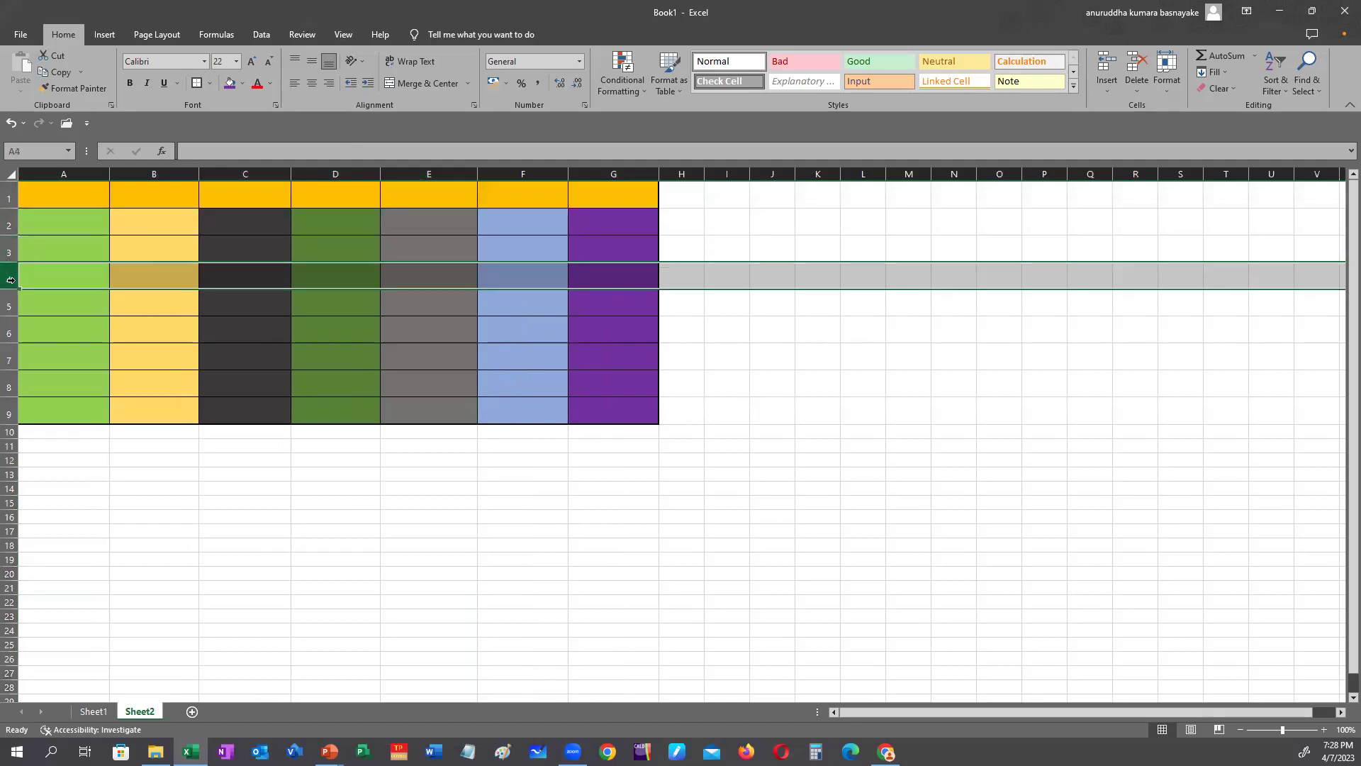
{"action": "left_click", "coordinate": [10, 308]}
{"action": "left_click", "coordinate": [10, 332]}
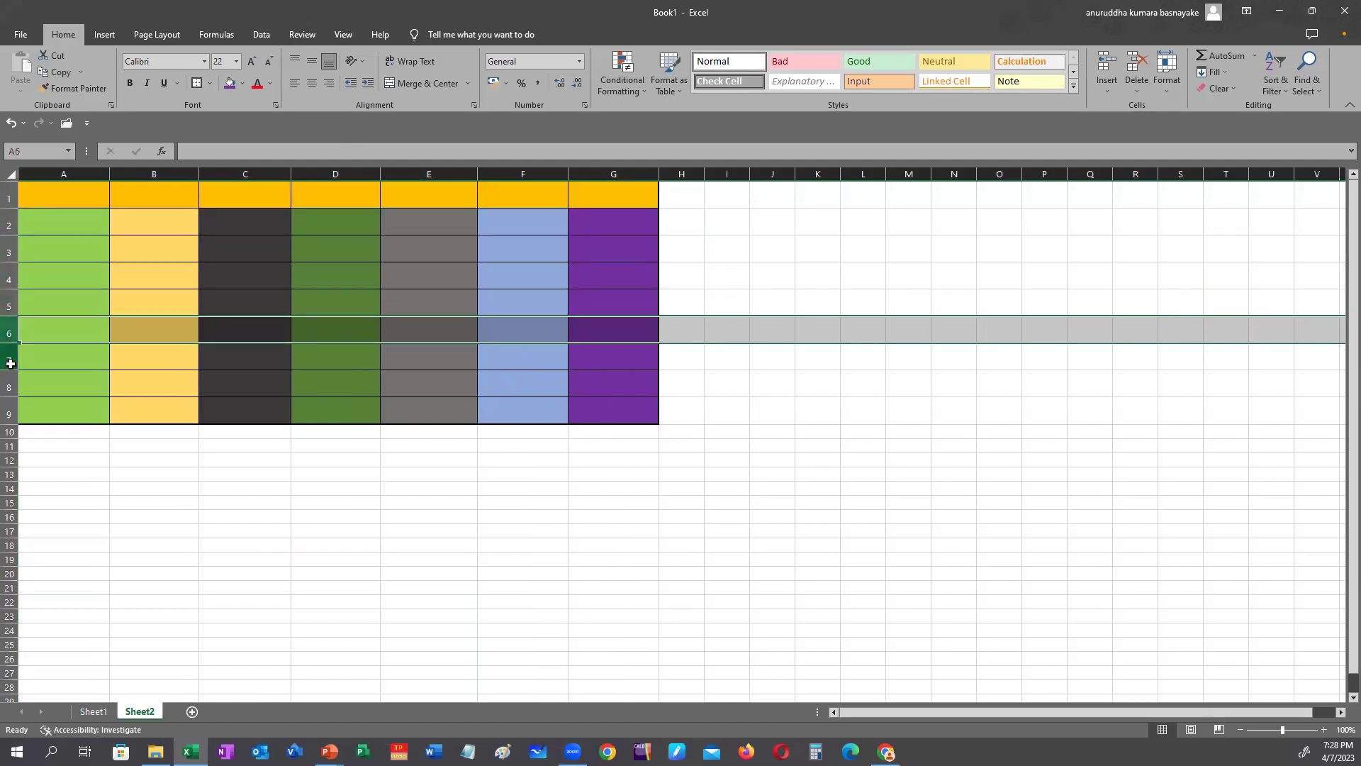
{"action": "left_click", "coordinate": [10, 363]}
{"action": "left_click", "coordinate": [9, 382]}
{"action": "left_click", "coordinate": [9, 407]}
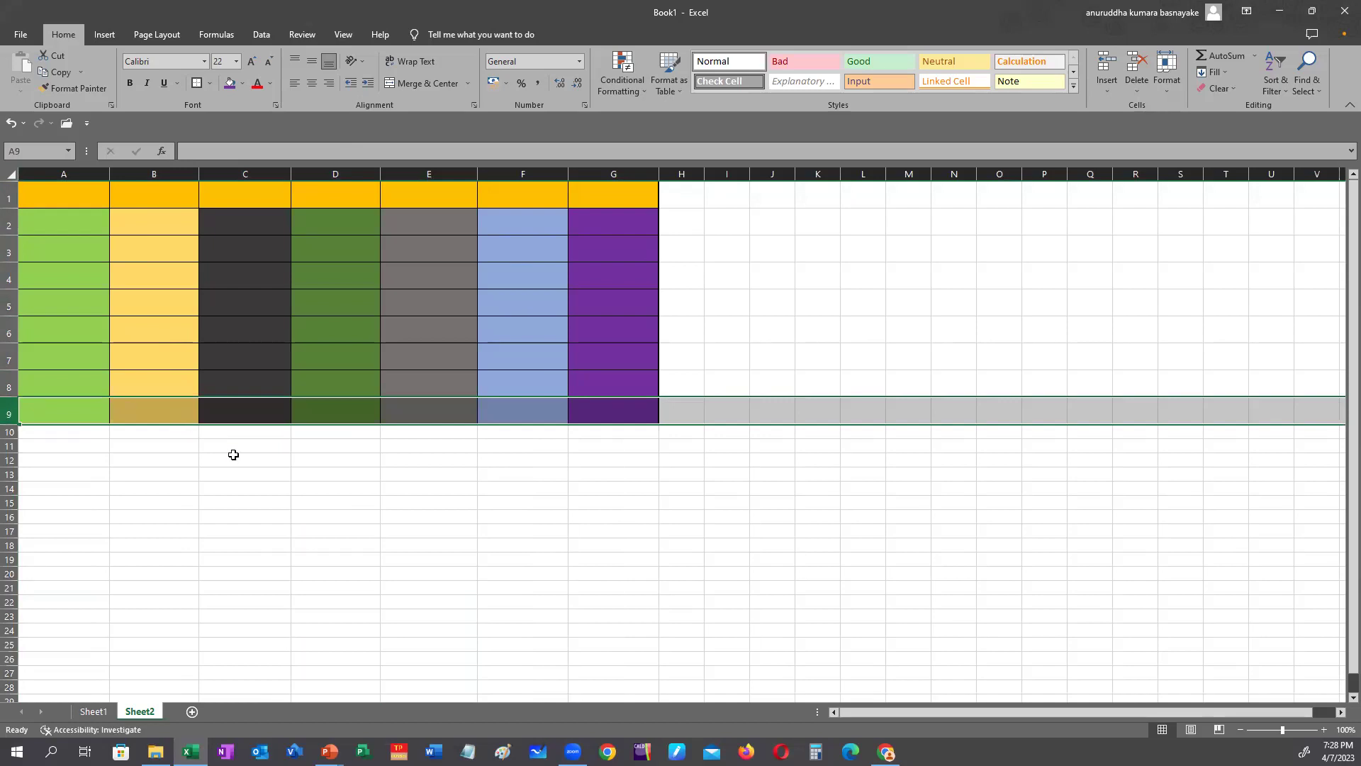
{"action": "left_click", "coordinate": [221, 515]}
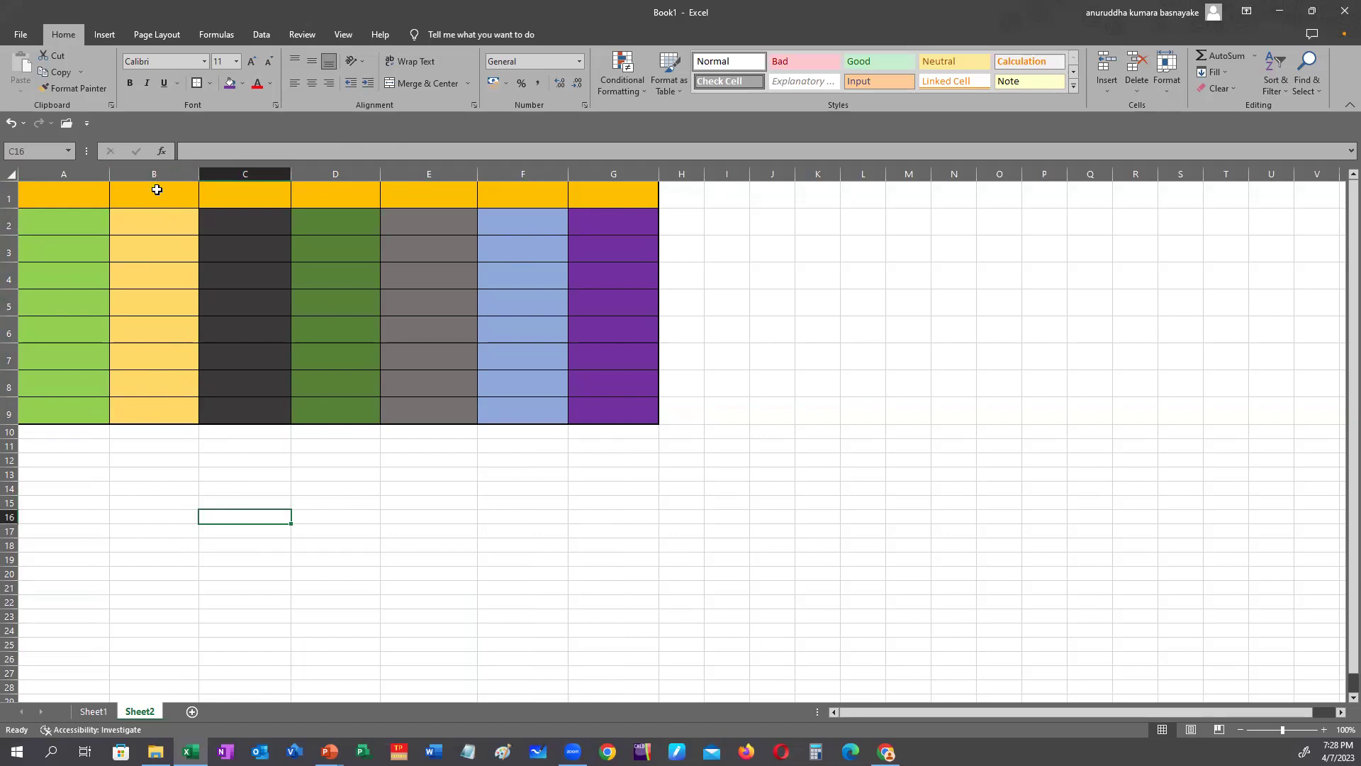
- Insert a blank column before column B of the coloured table, and undo the insertion
{"action": "left_click", "coordinate": [151, 481]}
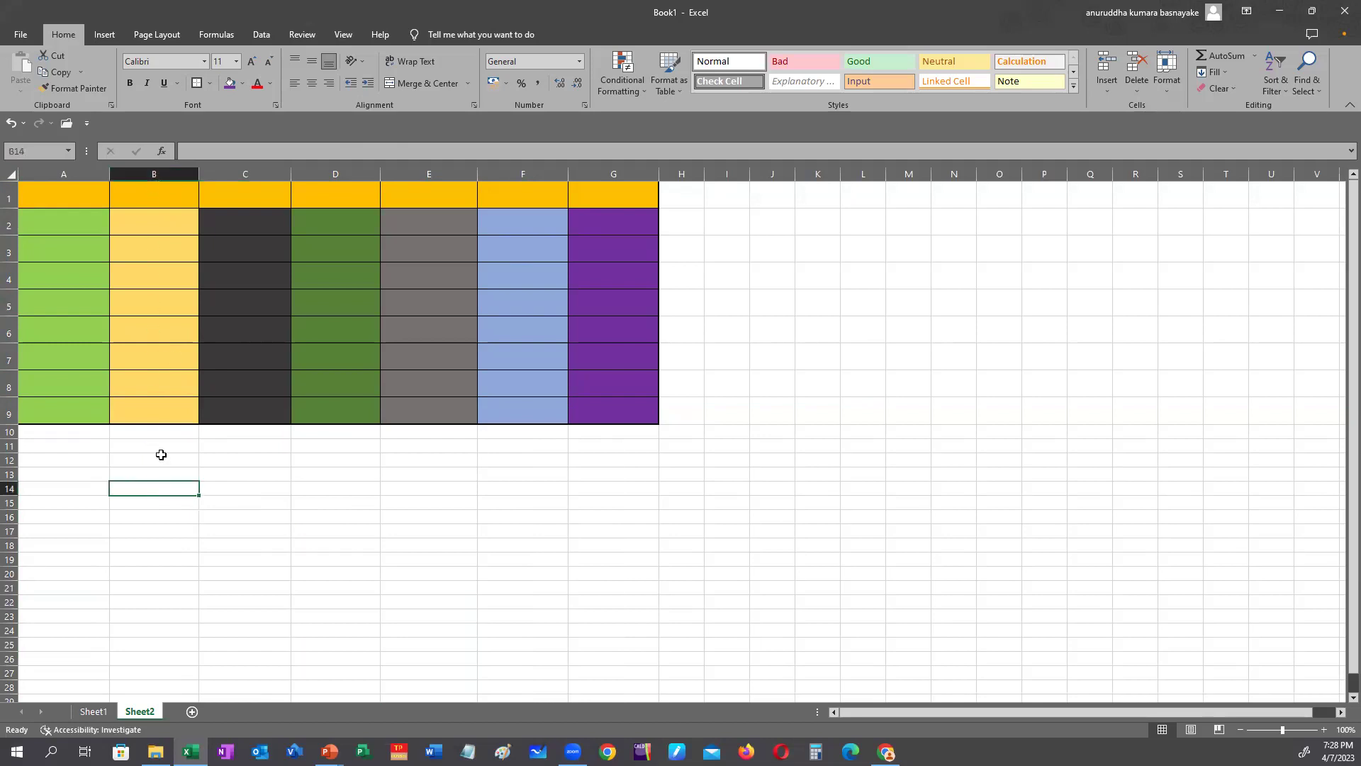
{"action": "left_click", "coordinate": [171, 170]}
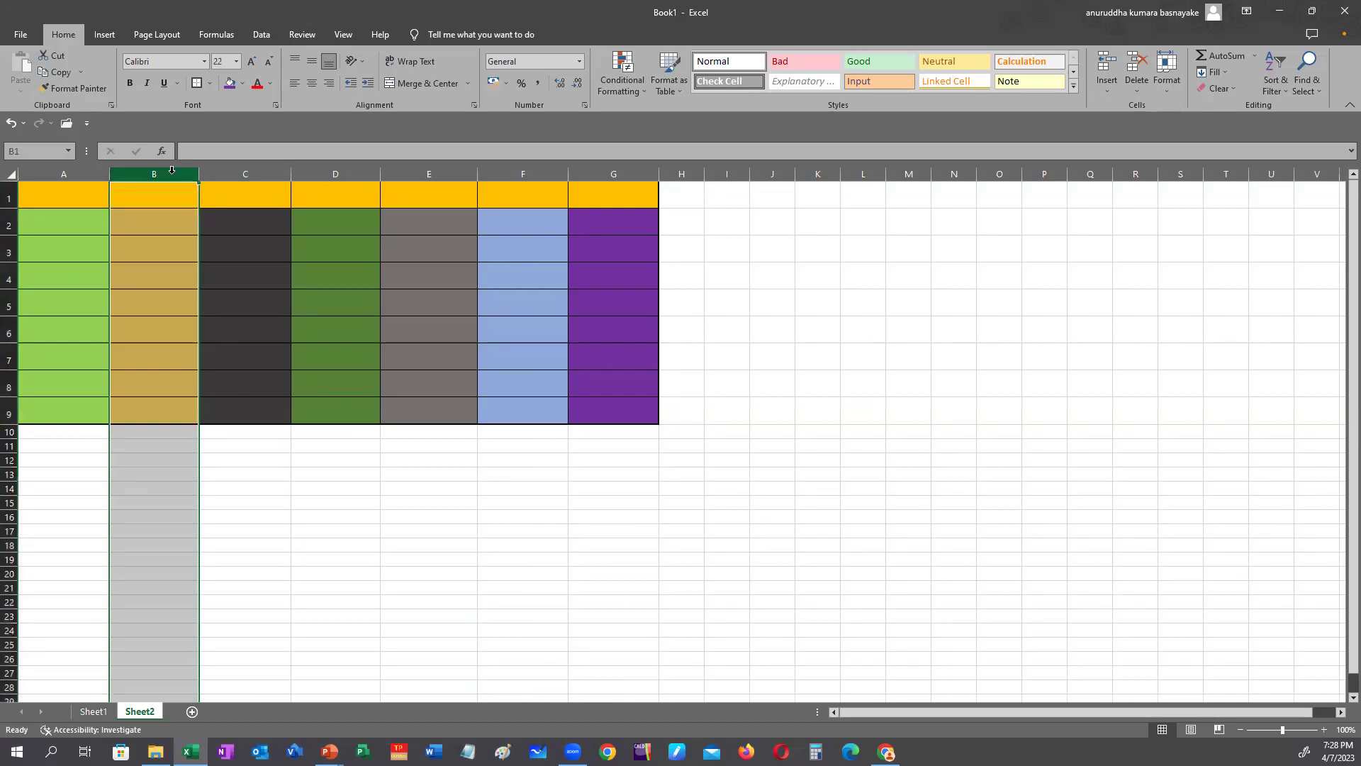
{"action": "right_click", "coordinate": [171, 170]}
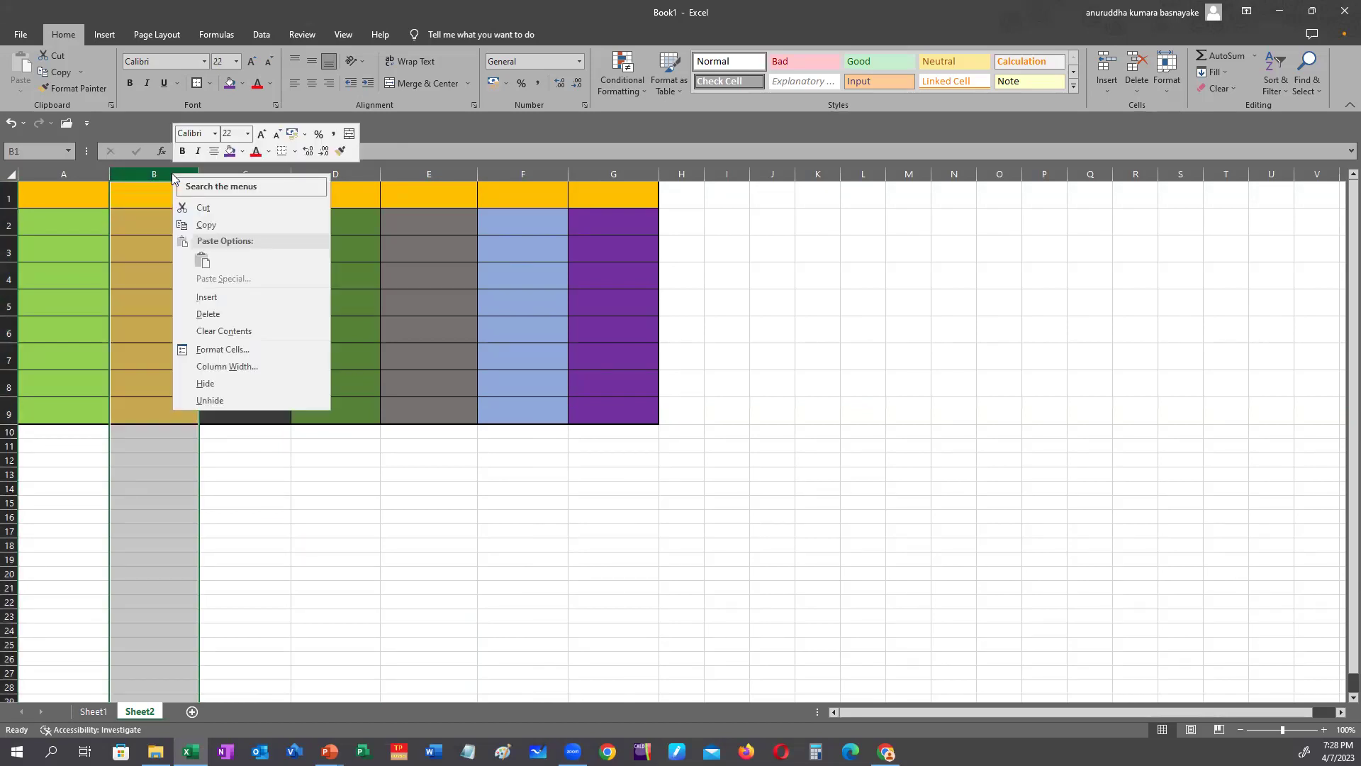
{"action": "left_click", "coordinate": [204, 297]}
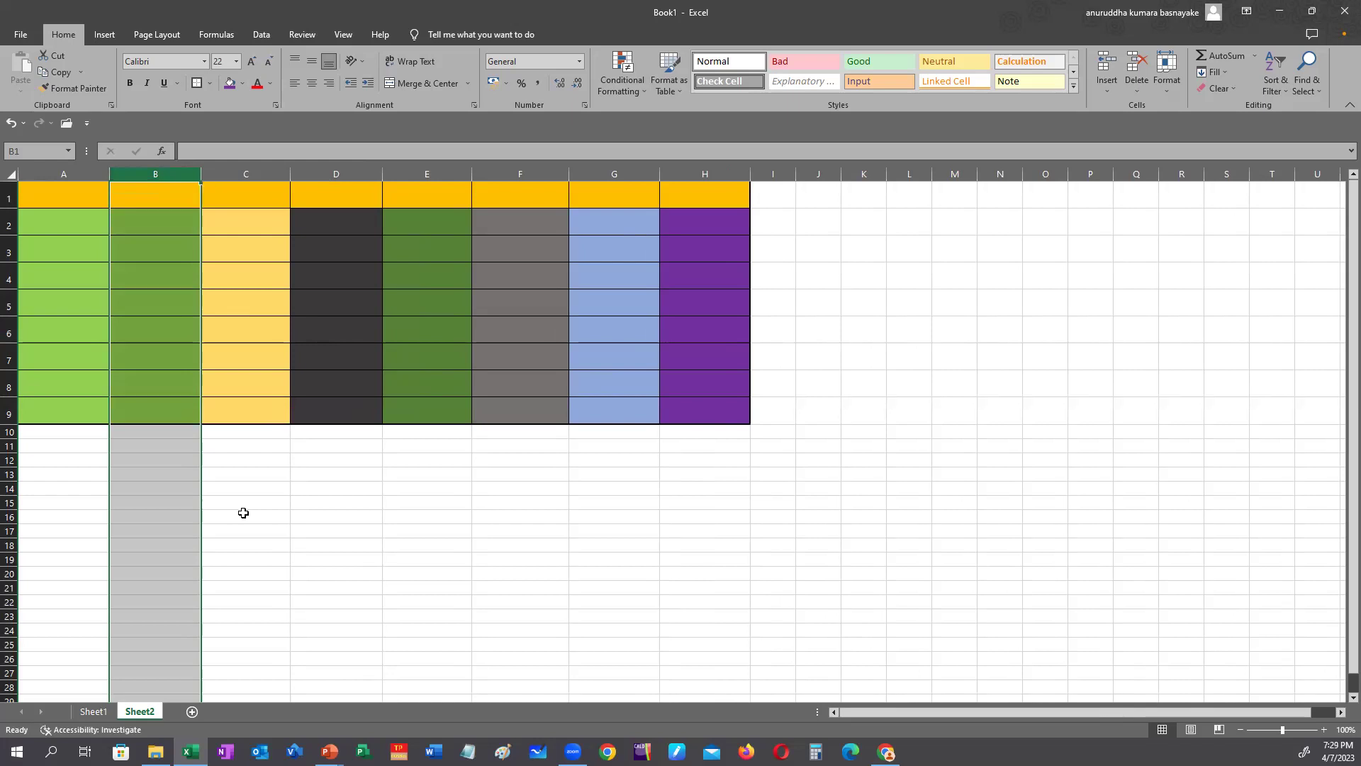
{"action": "key", "text": "ctrl+z"}
{"action": "left_click", "coordinate": [160, 205]}
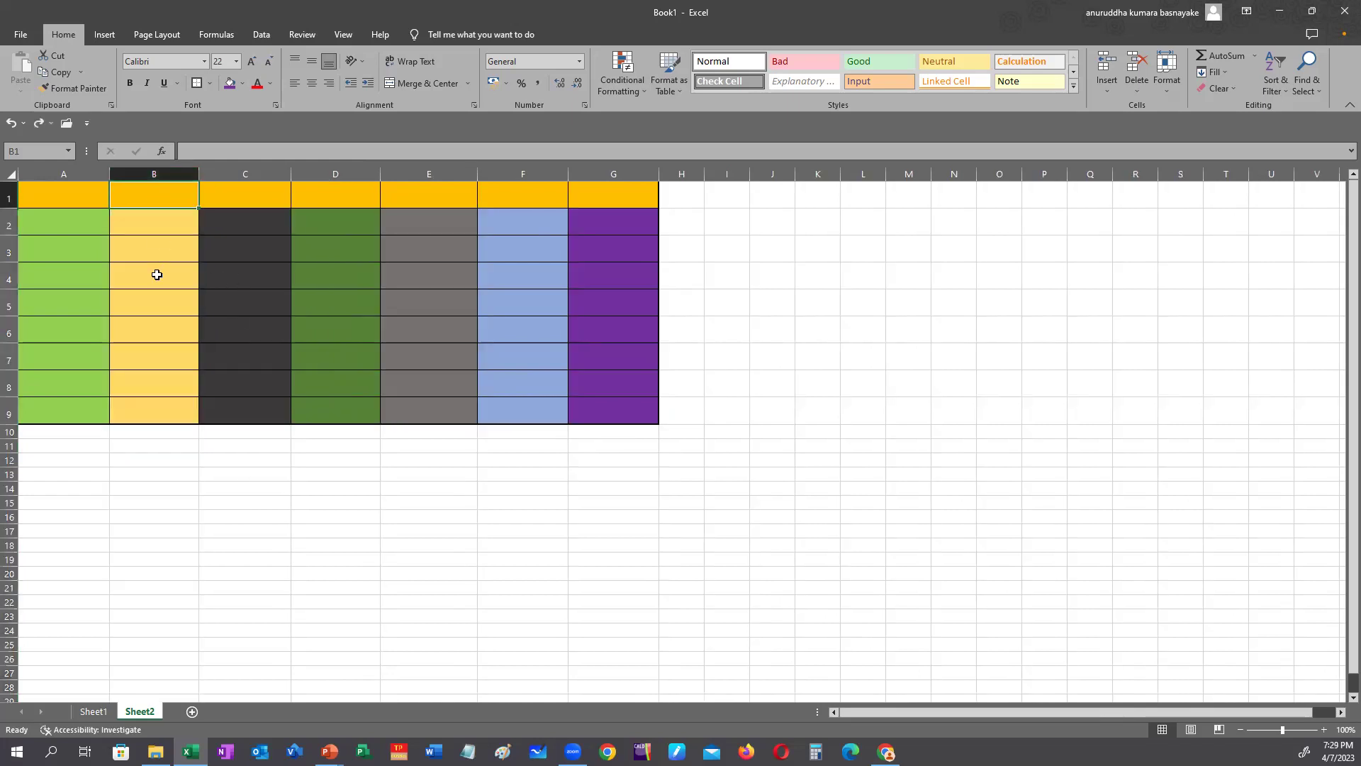
{"action": "left_click", "coordinate": [150, 231]}
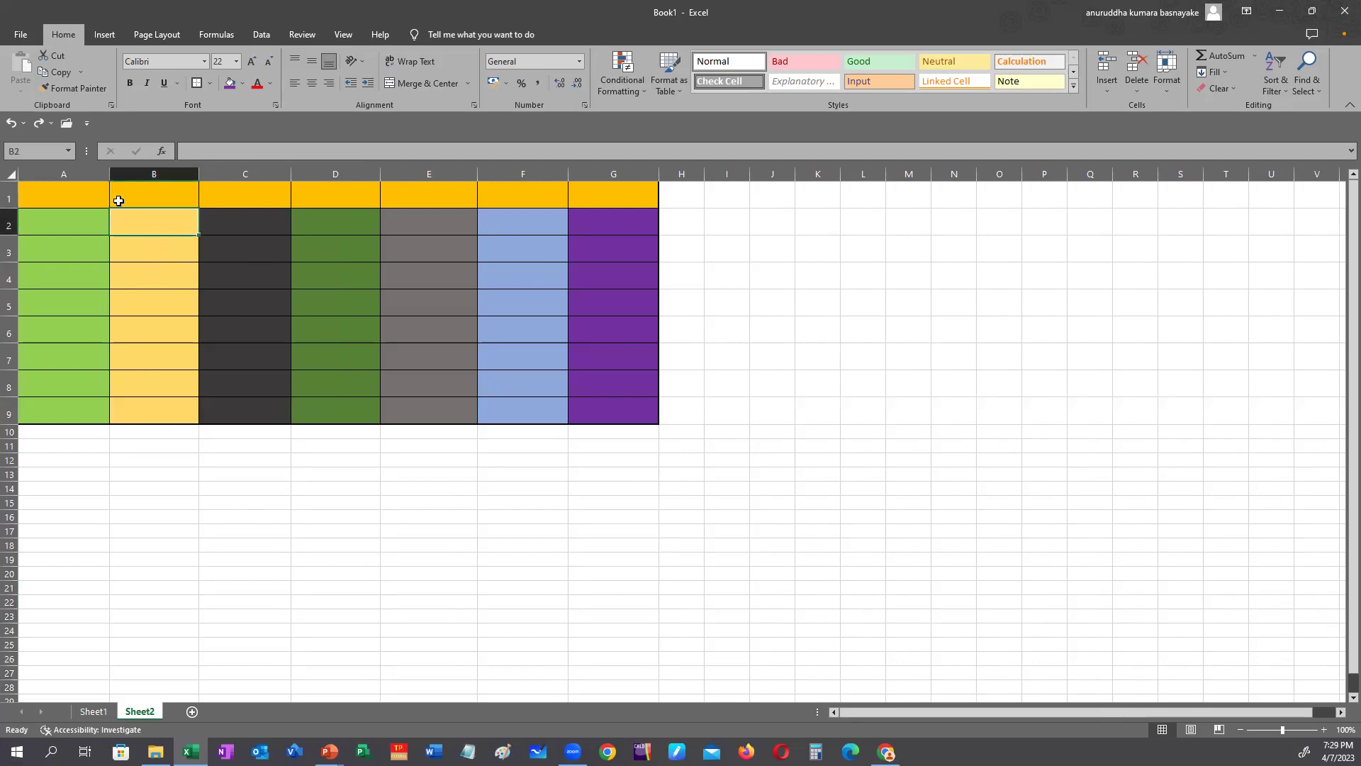
- Enter the headings English, Maths, Science and Sinhala in cells A1 to D1
{"action": "left_click", "coordinate": [77, 194]}
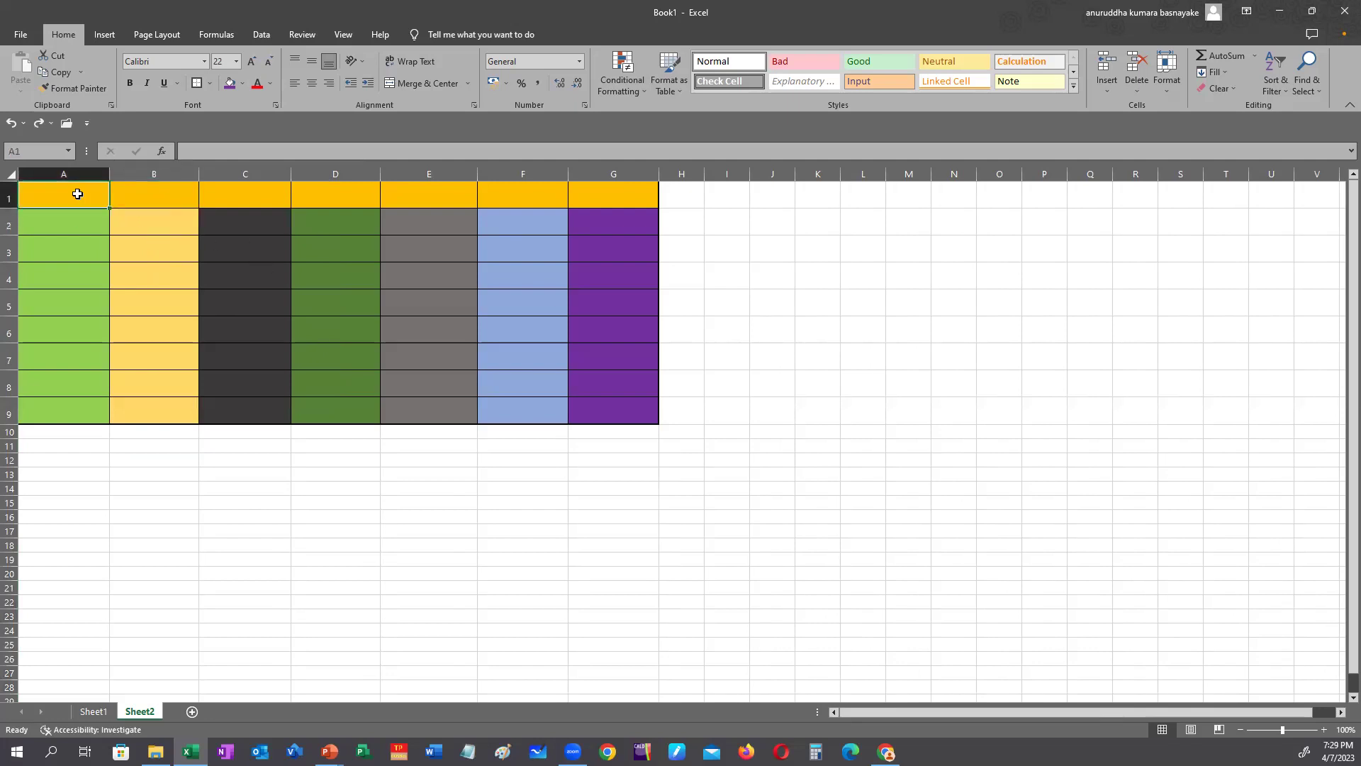
{"action": "type", "text": "English"}
{"action": "key", "text": "Tab"}
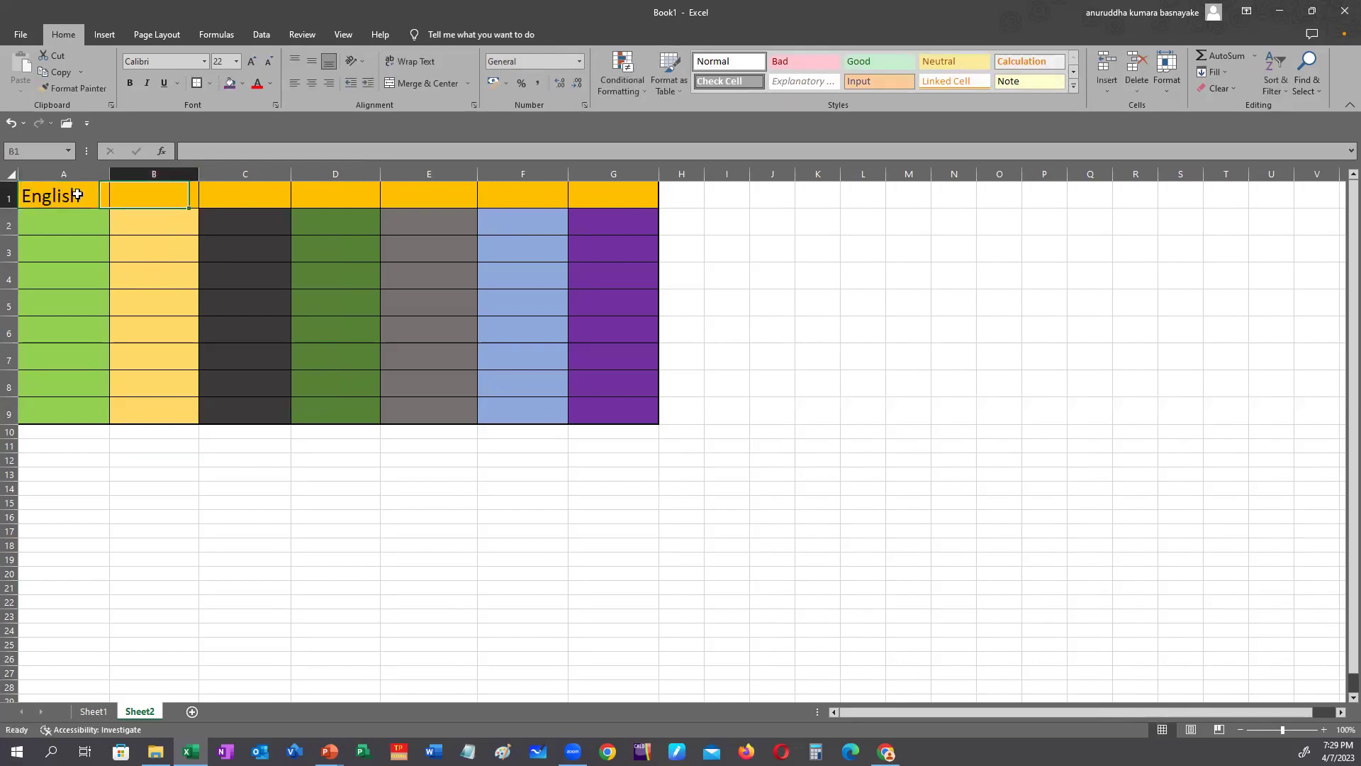
{"action": "type", "text": "Maths"}
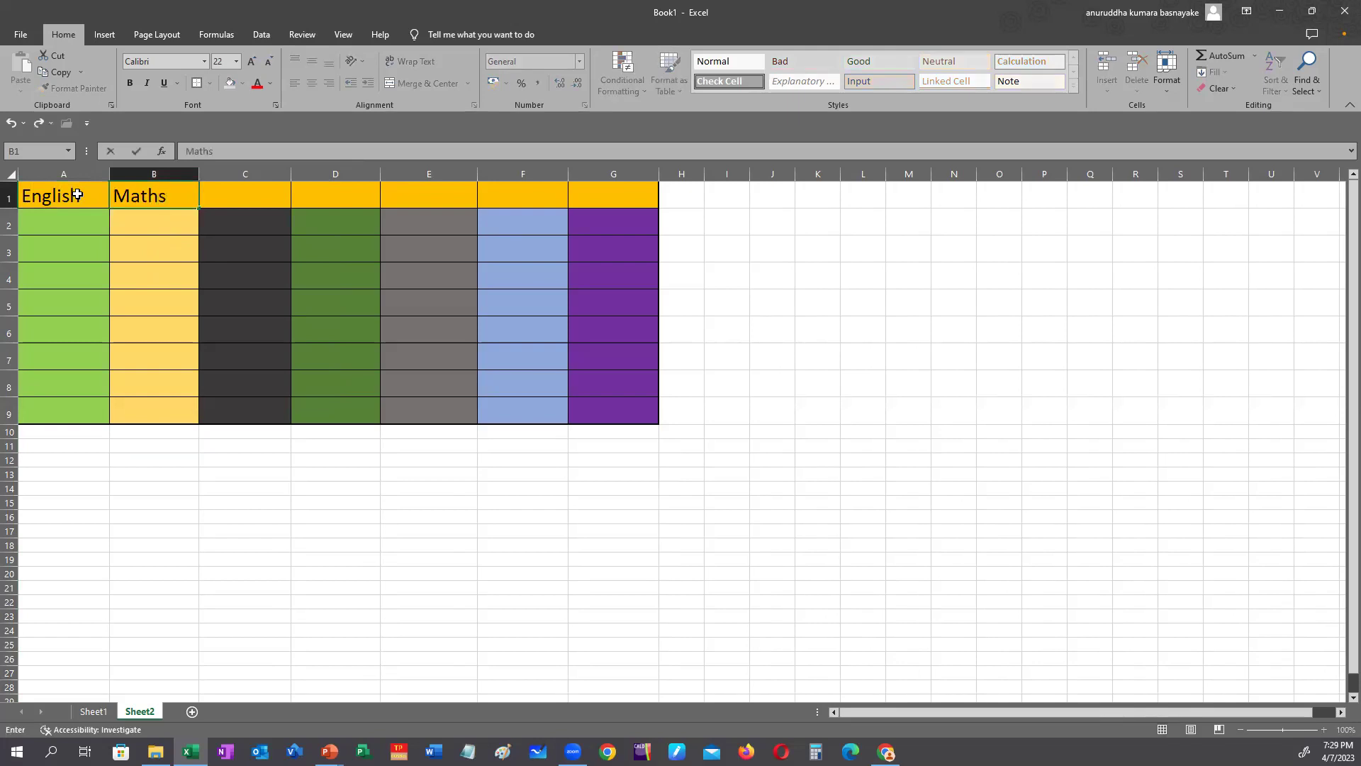
{"action": "key", "text": "Tab"}
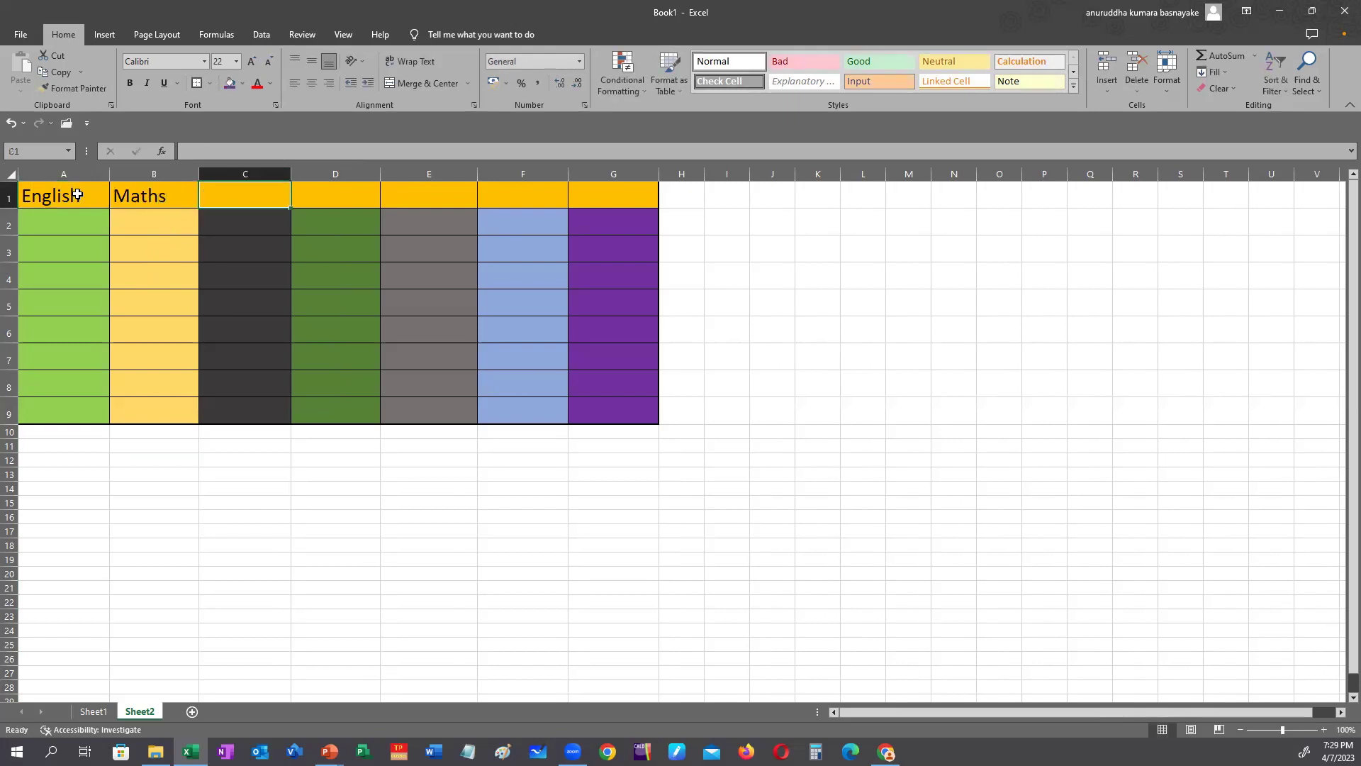
{"action": "type", "text": "Science"}
{"action": "key", "text": "Tab"}
{"action": "type", "text": "Sinhala"}
{"action": "key", "text": "Tab"}
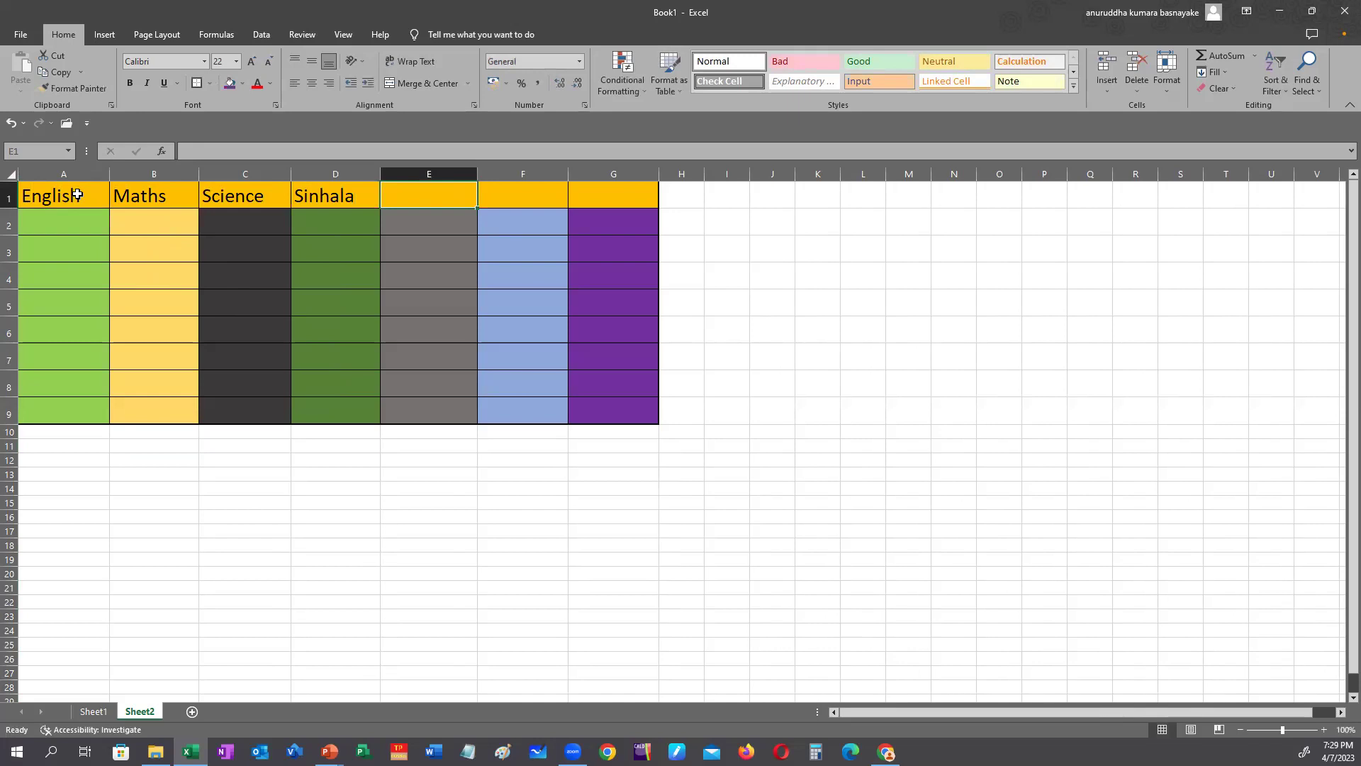
- Enter the headings Tamil, Religion and ICT in cells E1 to G1
{"action": "type", "text": "Tamil"}
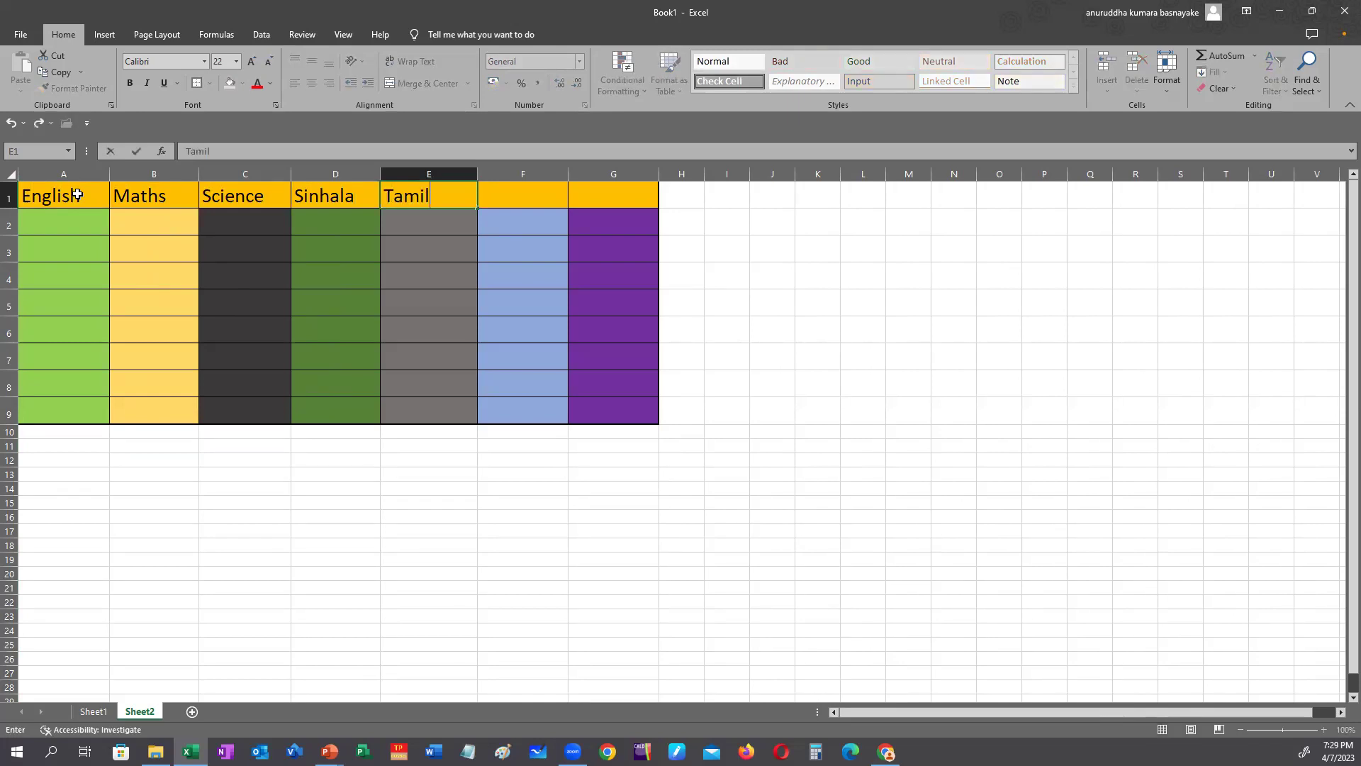
{"action": "key", "text": "Tab"}
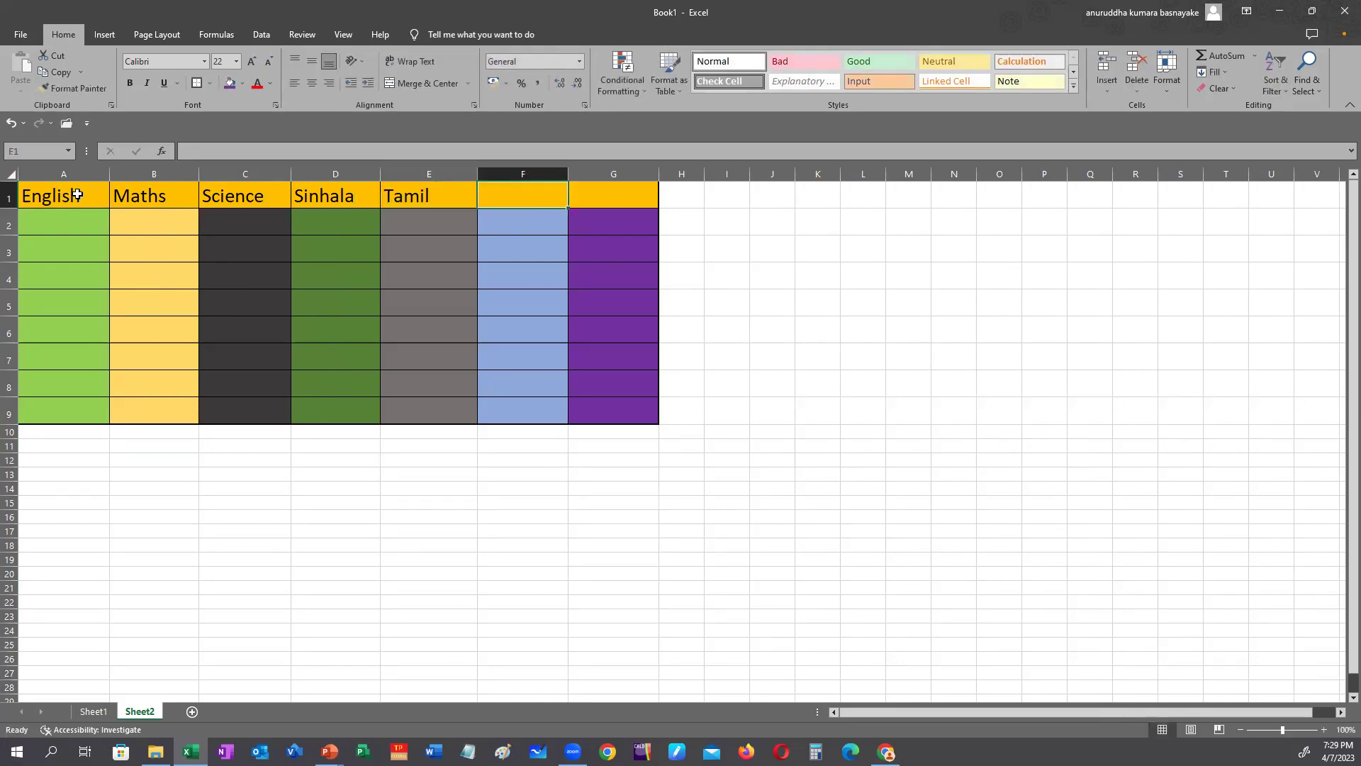
{"action": "type", "text": "Relition"}
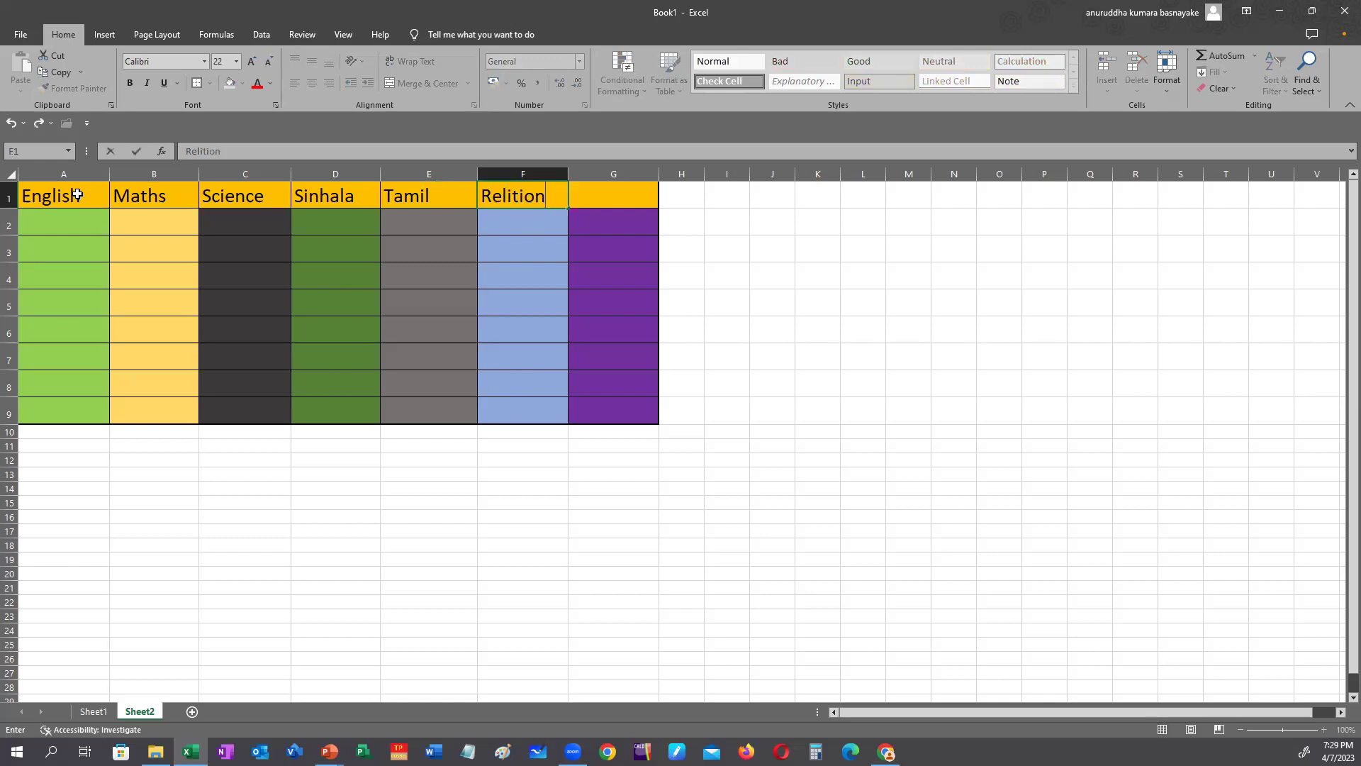
{"action": "key", "text": "BackSpace"}
{"action": "key", "text": "BackSpace"}
{"action": "key", "text": "BackSpace"}
{"action": "key", "text": "BackSpace"}
{"action": "type", "text": "gion"}
{"action": "key", "text": "Tab"}
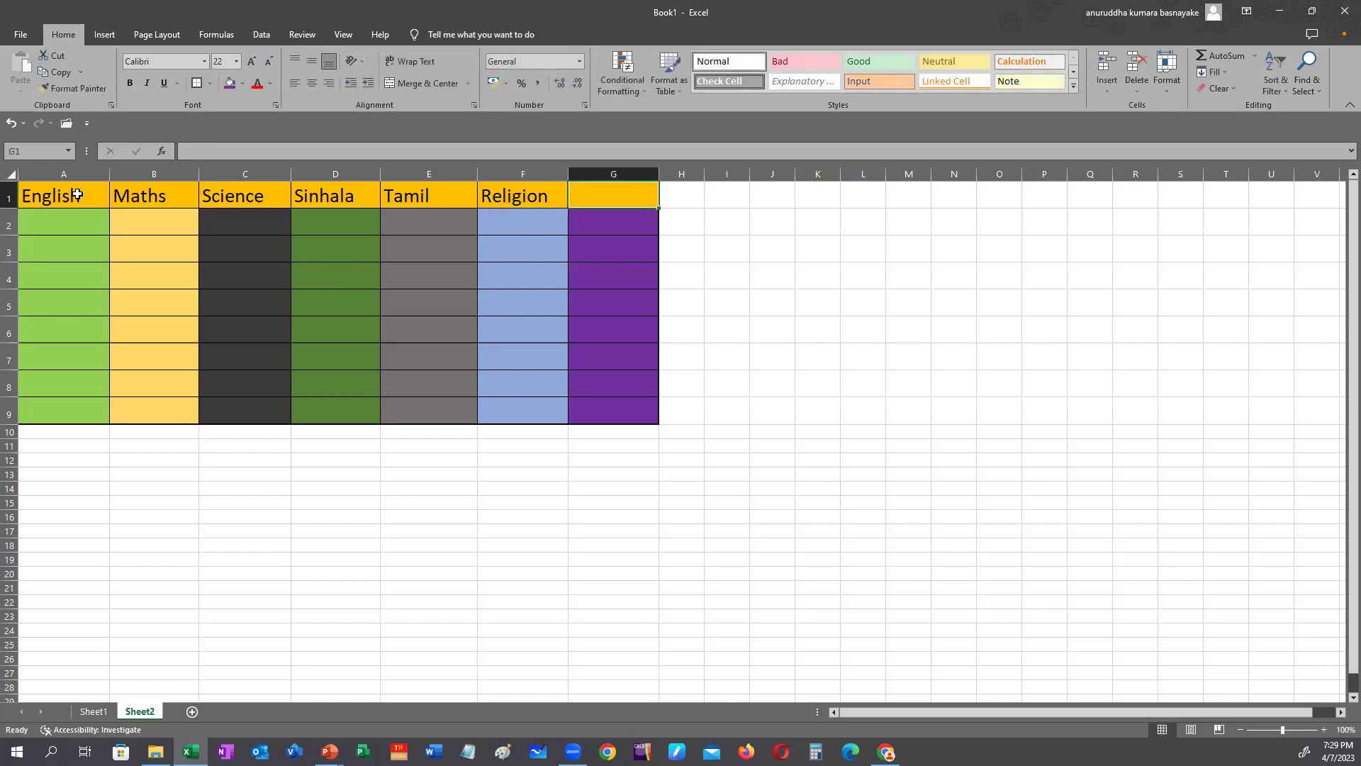
{"action": "type", "text": "ICT"}
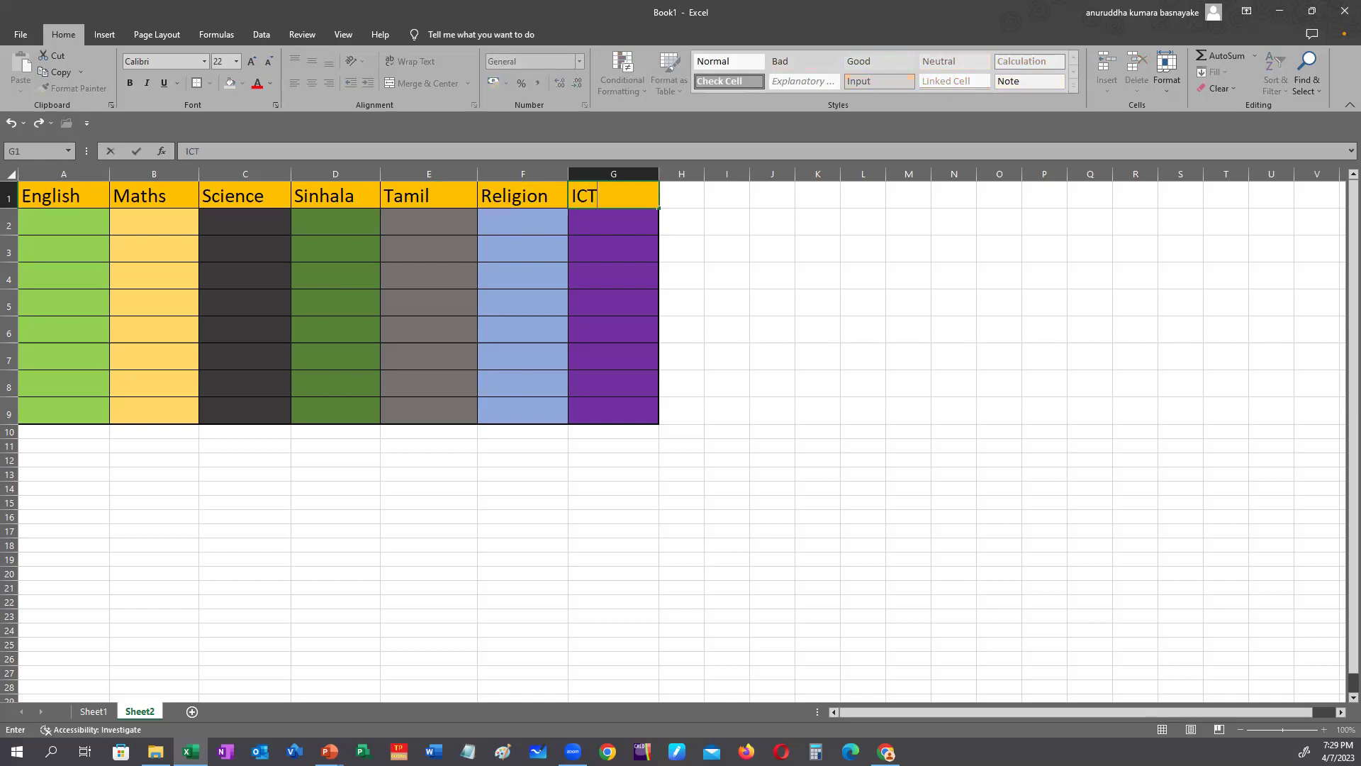
{"action": "left_click", "coordinate": [157, 276]}
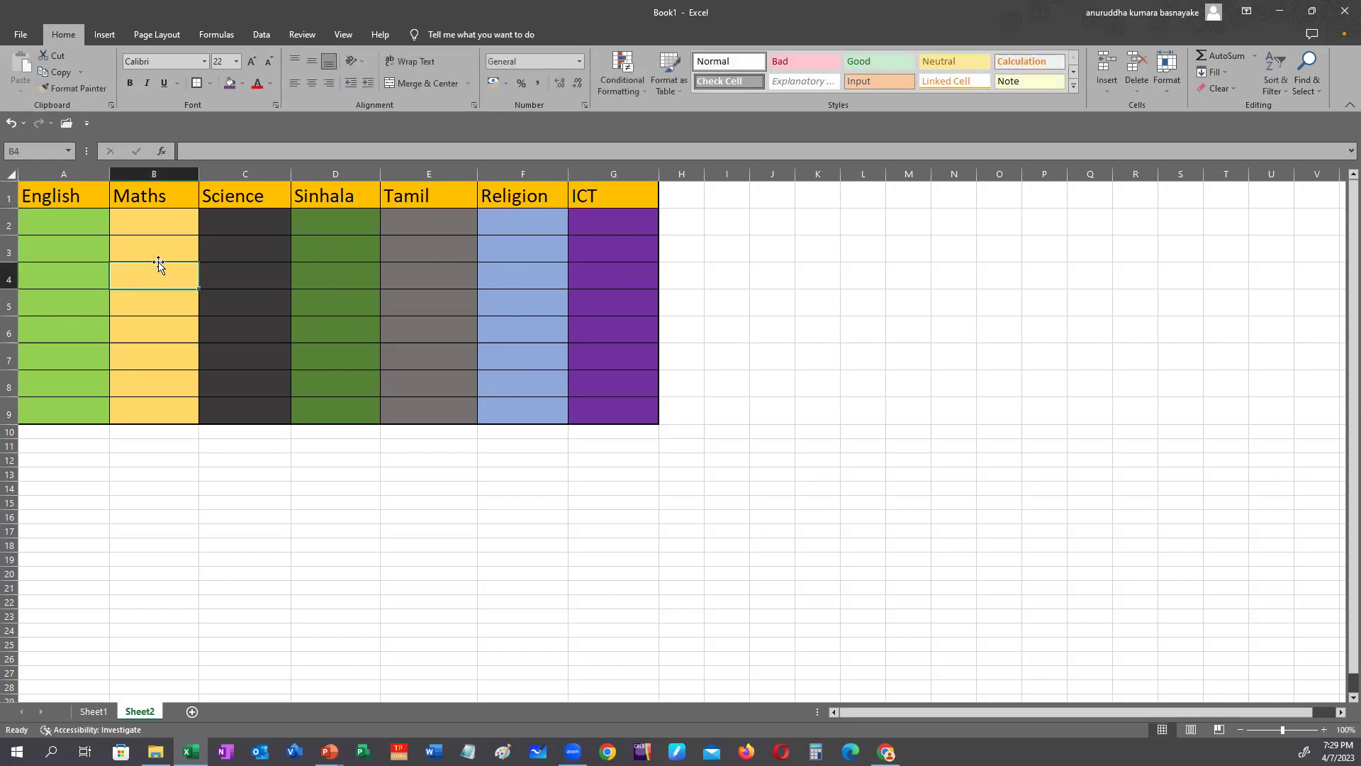
- Insert a blank column between the English and Maths columns, and undo the insertion
{"action": "right_click", "coordinate": [172, 173]}
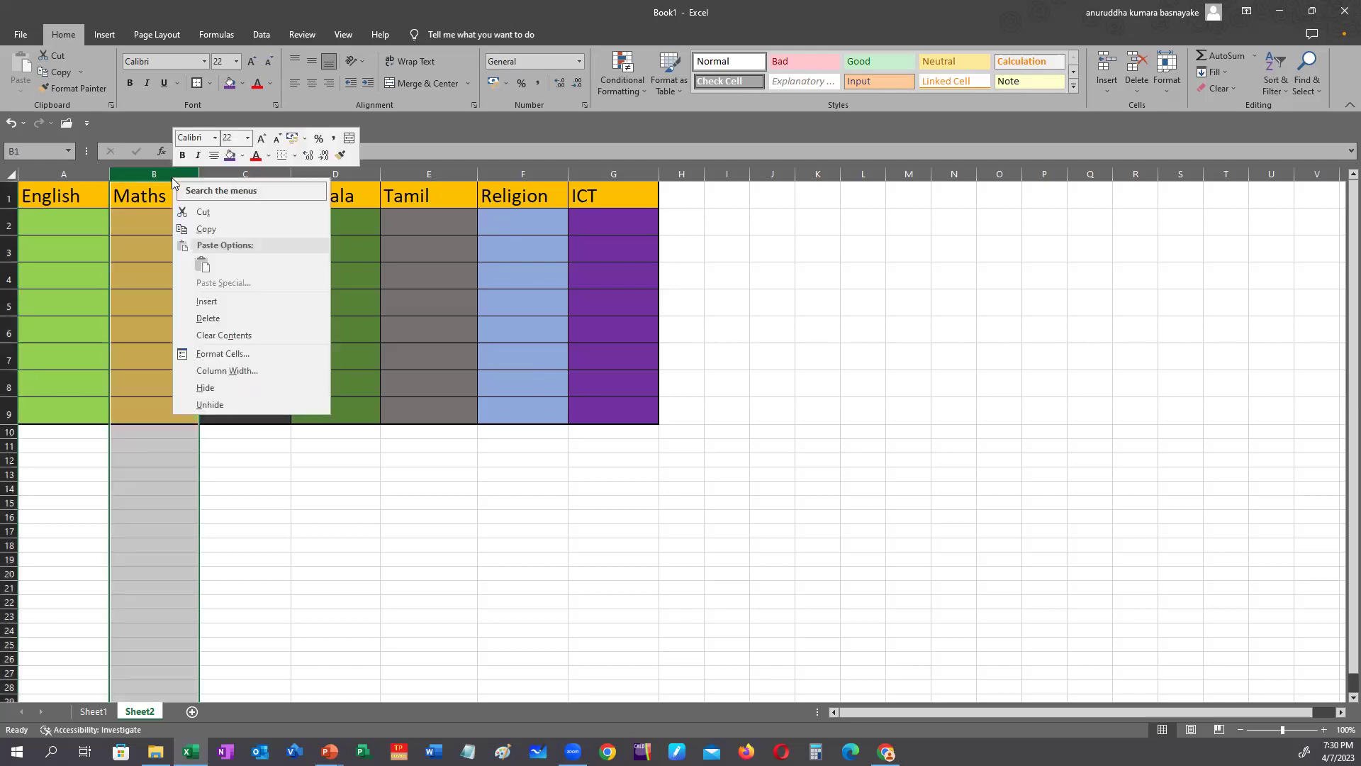
{"action": "left_click", "coordinate": [207, 301]}
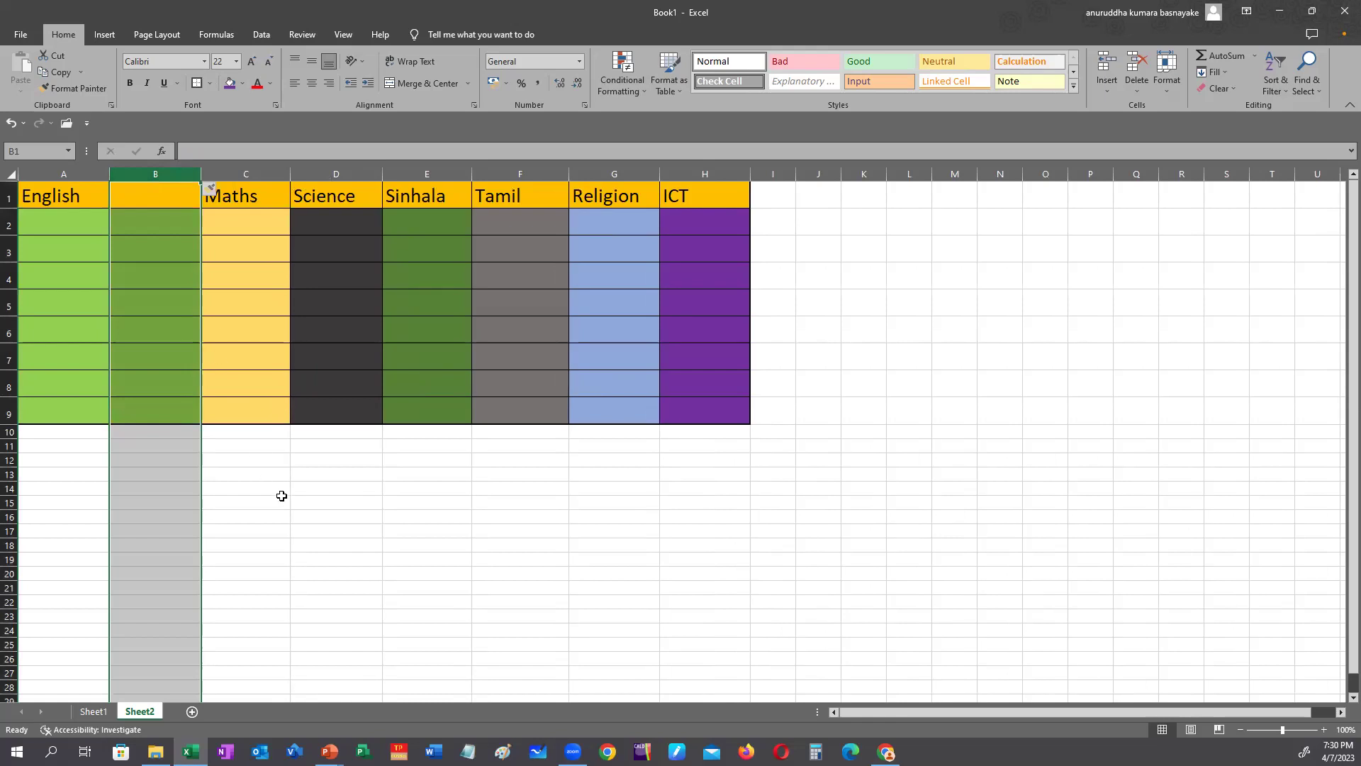
{"action": "left_click", "coordinate": [309, 550]}
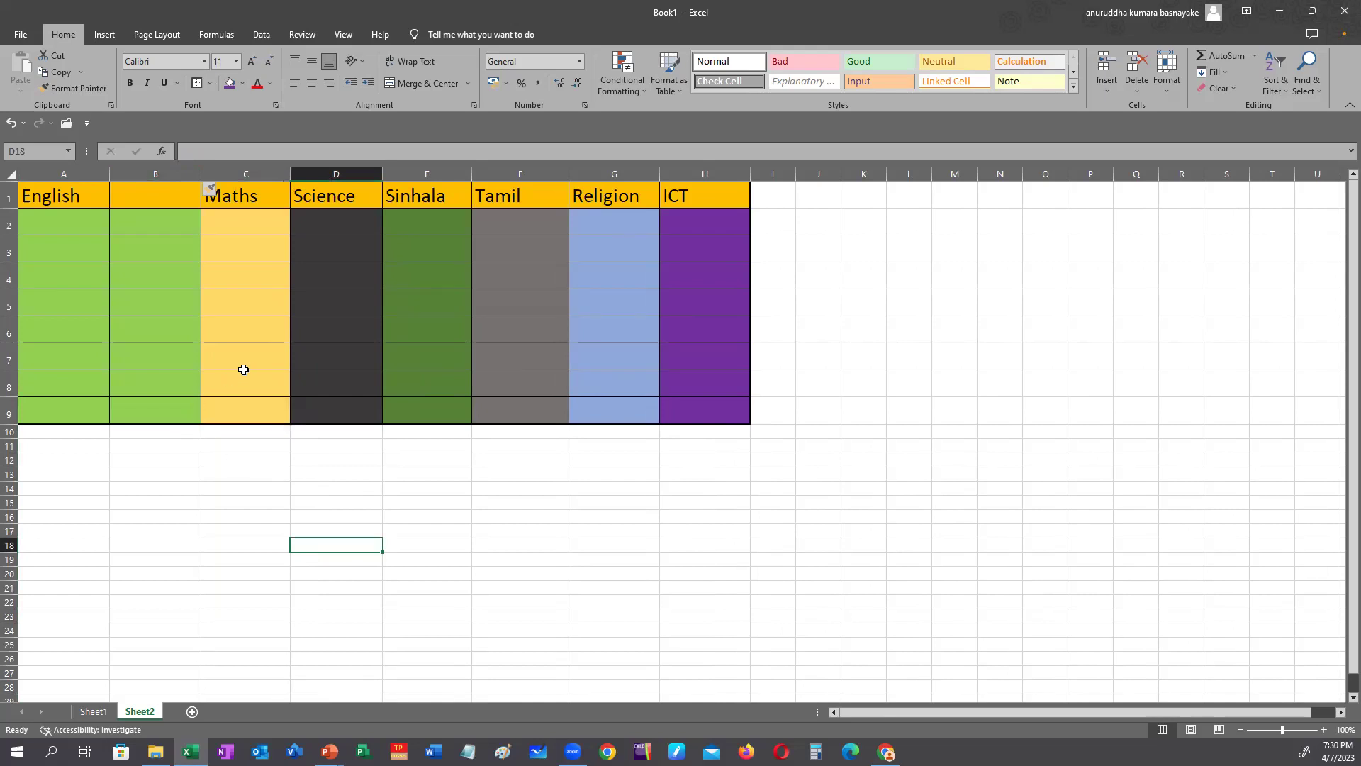
{"action": "key", "text": "ctrl+z"}
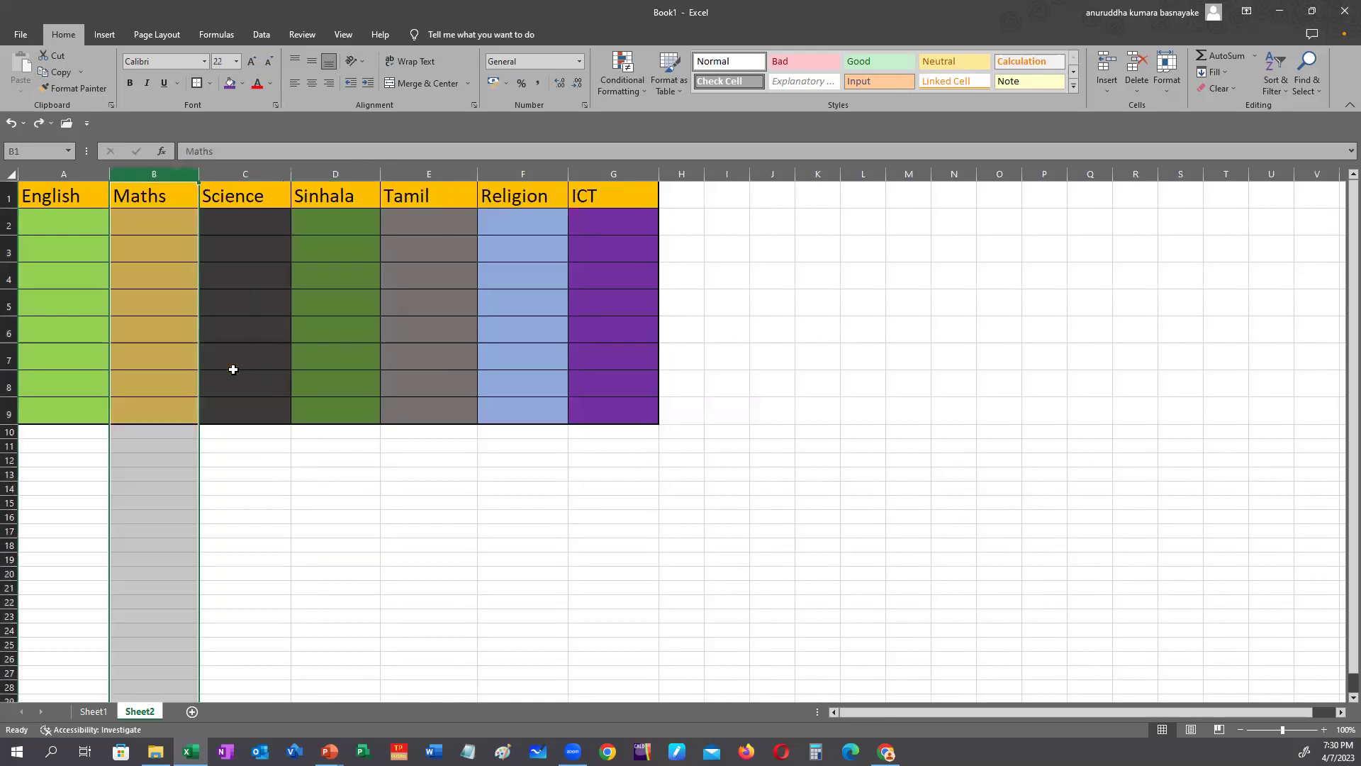
{"action": "left_click", "coordinate": [220, 397]}
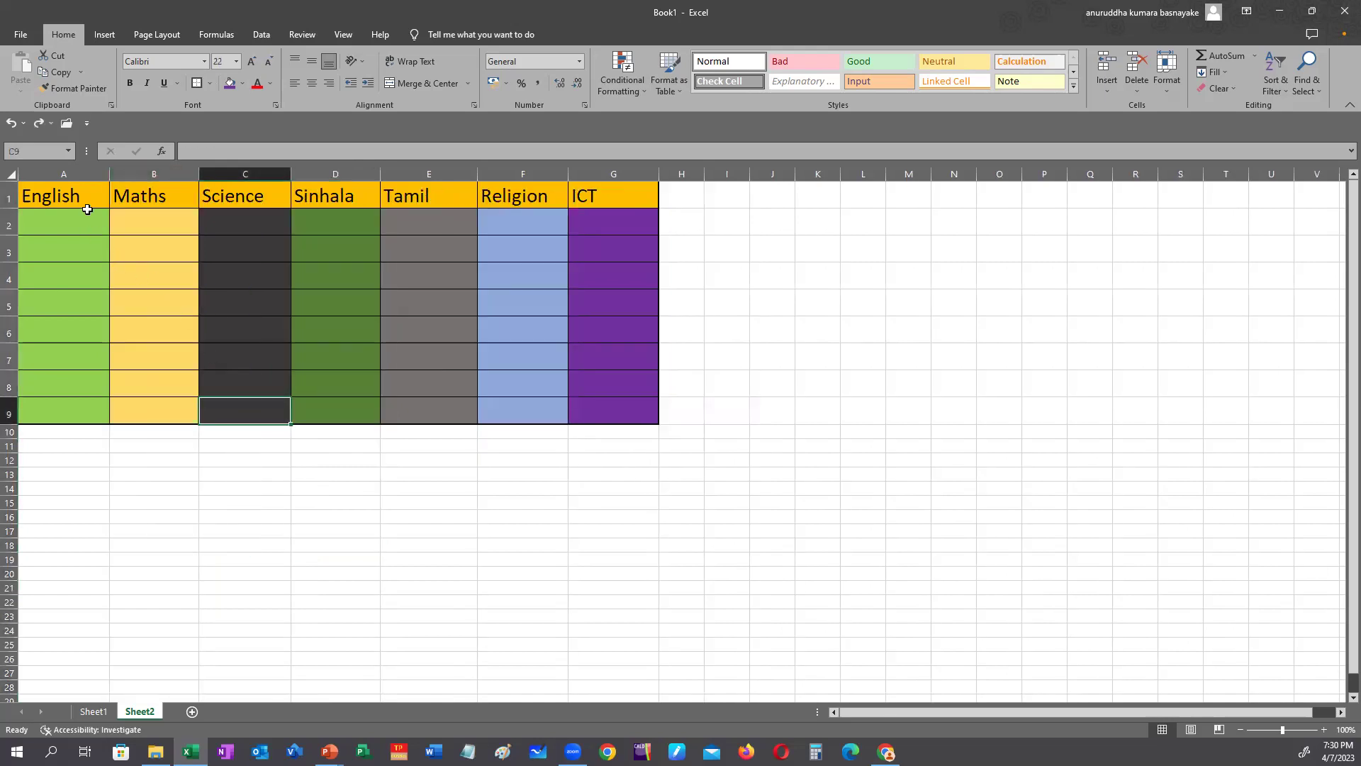
- Insert a blank column before the English column, and undo the insertion
{"action": "left_click", "coordinate": [64, 170]}
{"action": "right_click", "coordinate": [64, 171]}
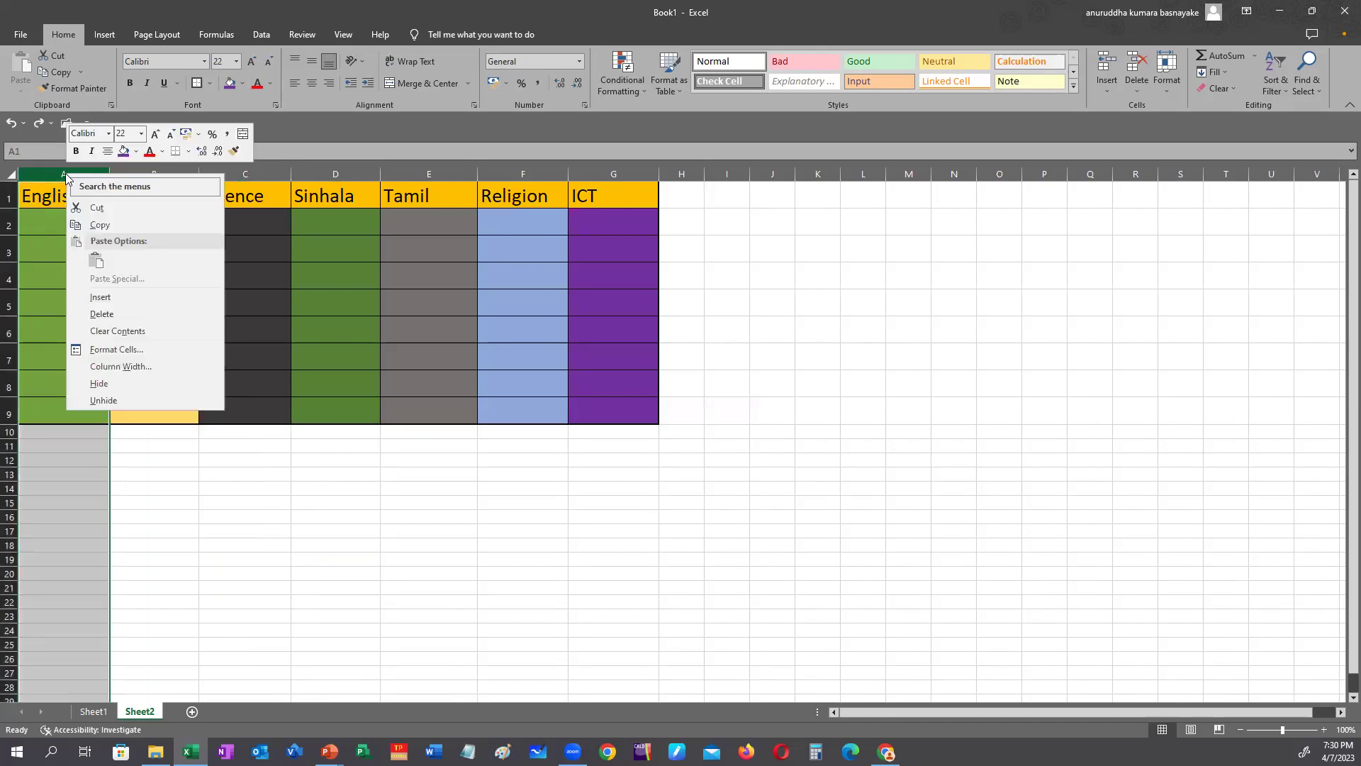
{"action": "left_click", "coordinate": [101, 297]}
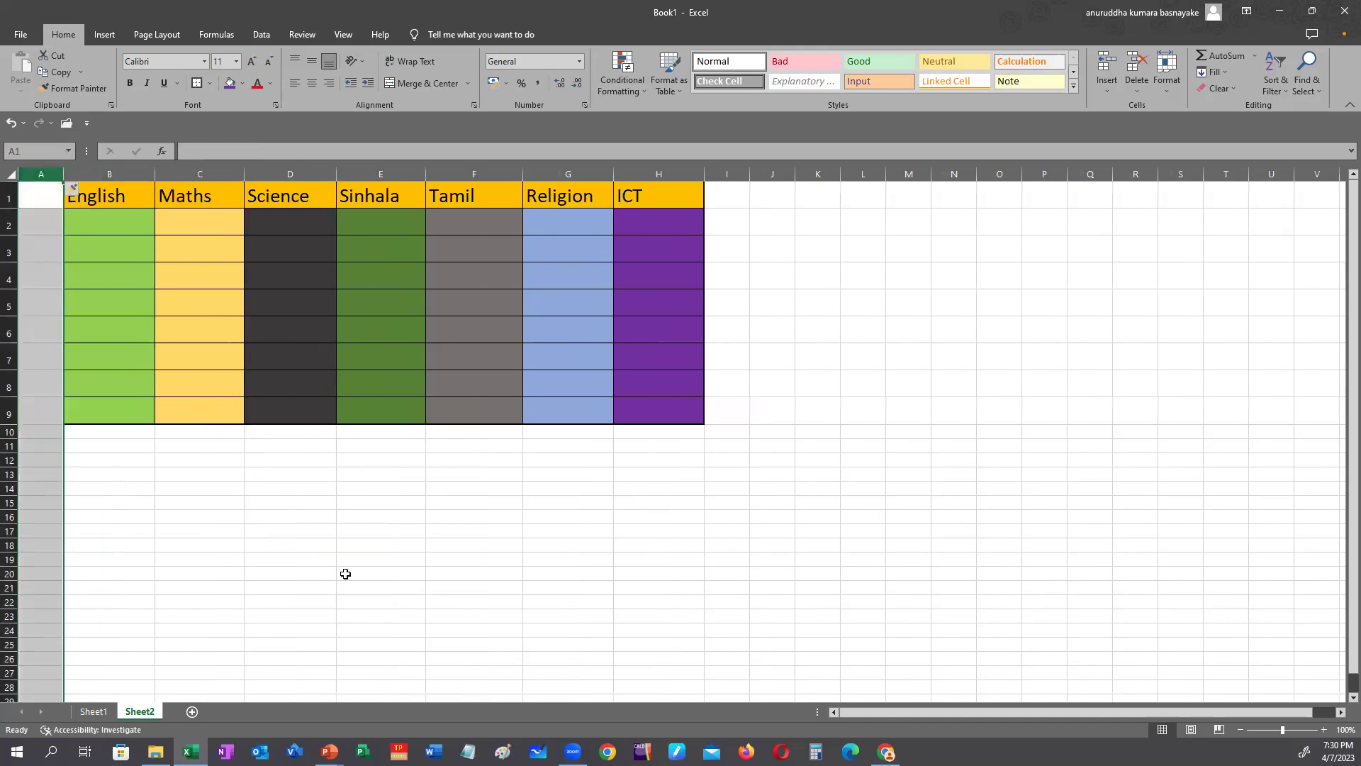
{"action": "left_click", "coordinate": [353, 575]}
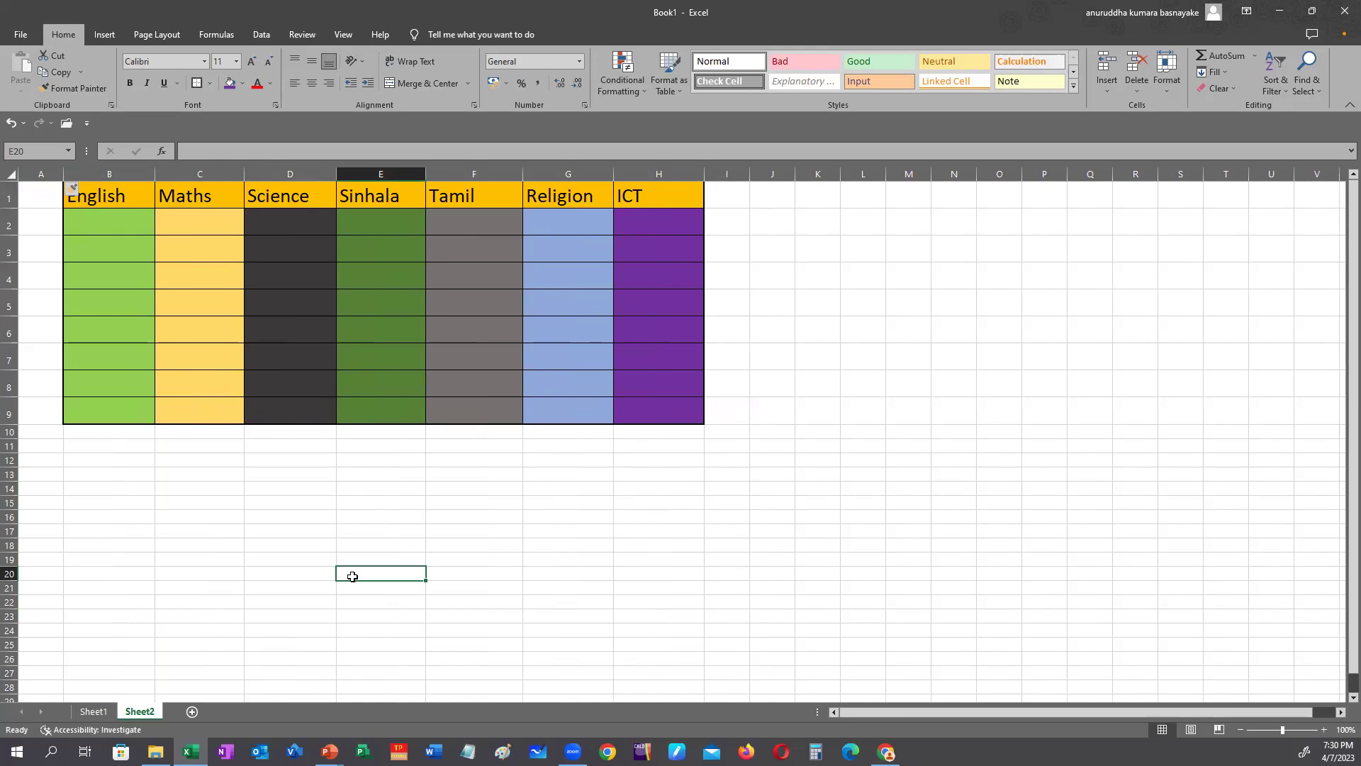
{"action": "key", "text": "ctrl+z"}
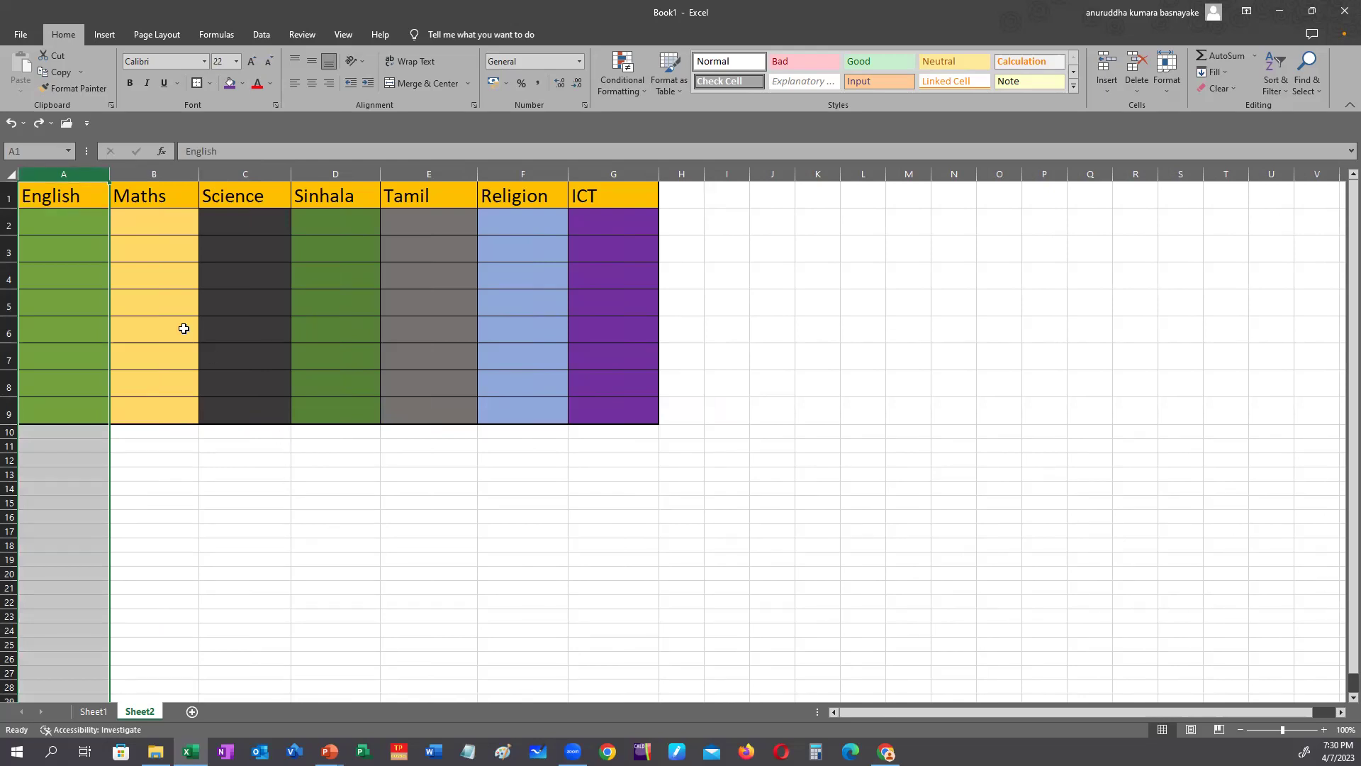
- Enter the numbers 1 to 6 in cells A2 to A7 of the English column
{"action": "left_click", "coordinate": [64, 223]}
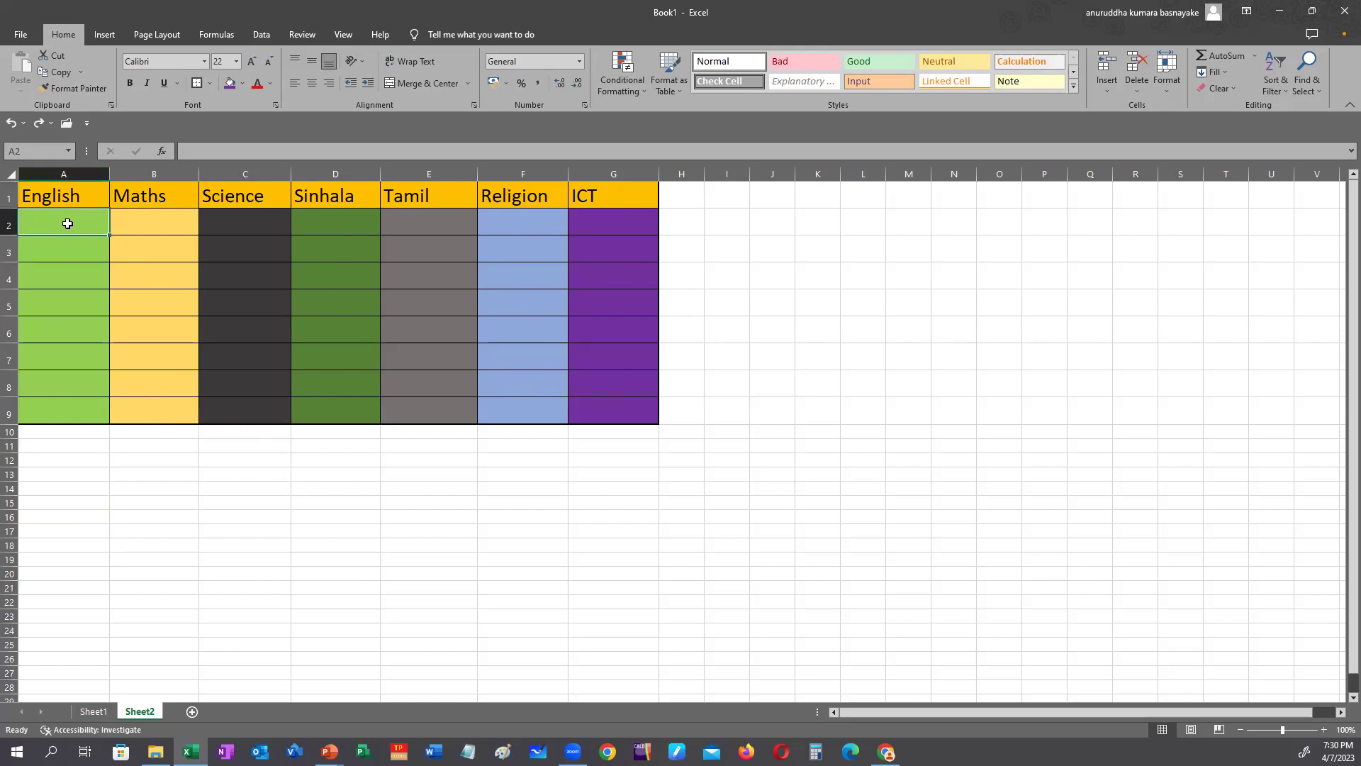
{"action": "type", "text": "1"}
{"action": "key", "text": "Return"}
{"action": "type", "text": "2"}
{"action": "key", "text": "Return"}
{"action": "type", "text": "3"}
{"action": "key", "text": "Return"}
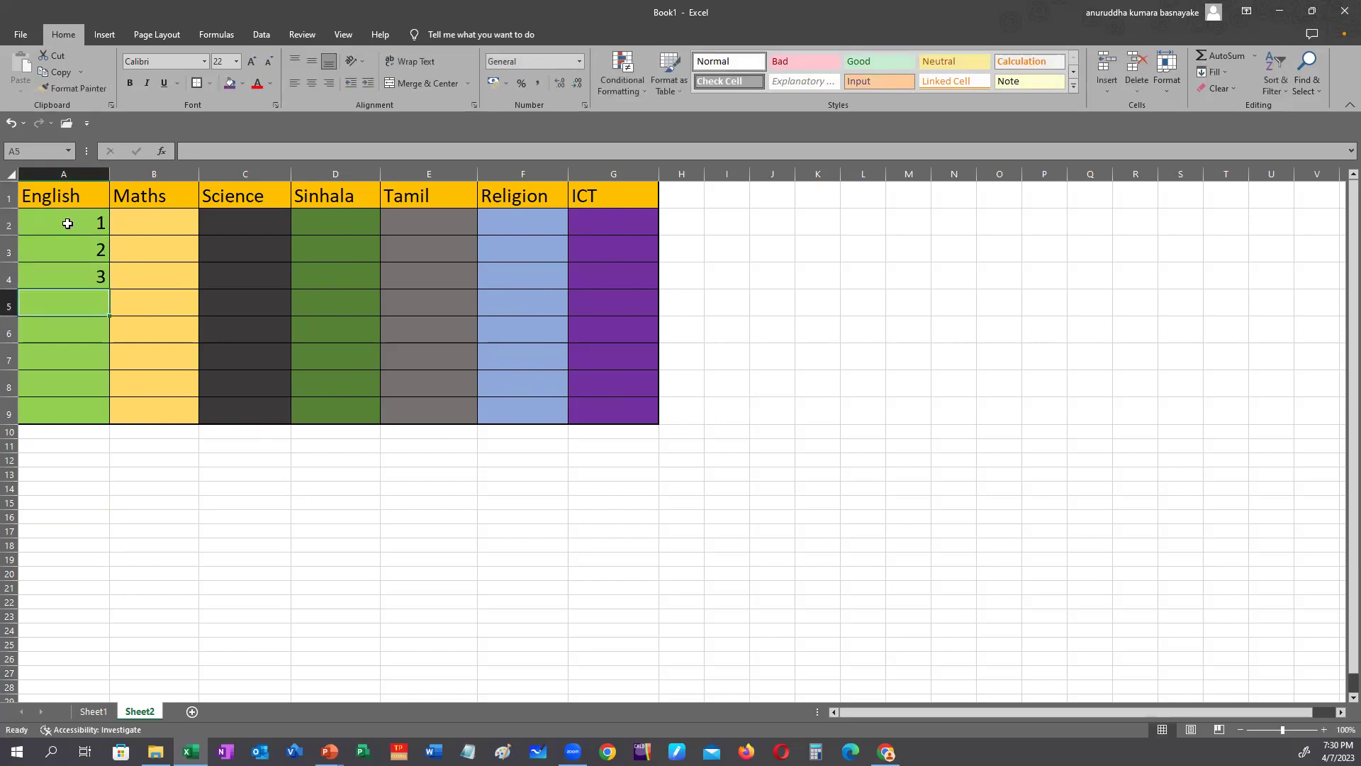
{"action": "type", "text": "4"}
{"action": "key", "text": "Return"}
{"action": "type", "text": "5"}
{"action": "key", "text": "Return"}
{"action": "type", "text": "6"}
{"action": "key", "text": "Return"}
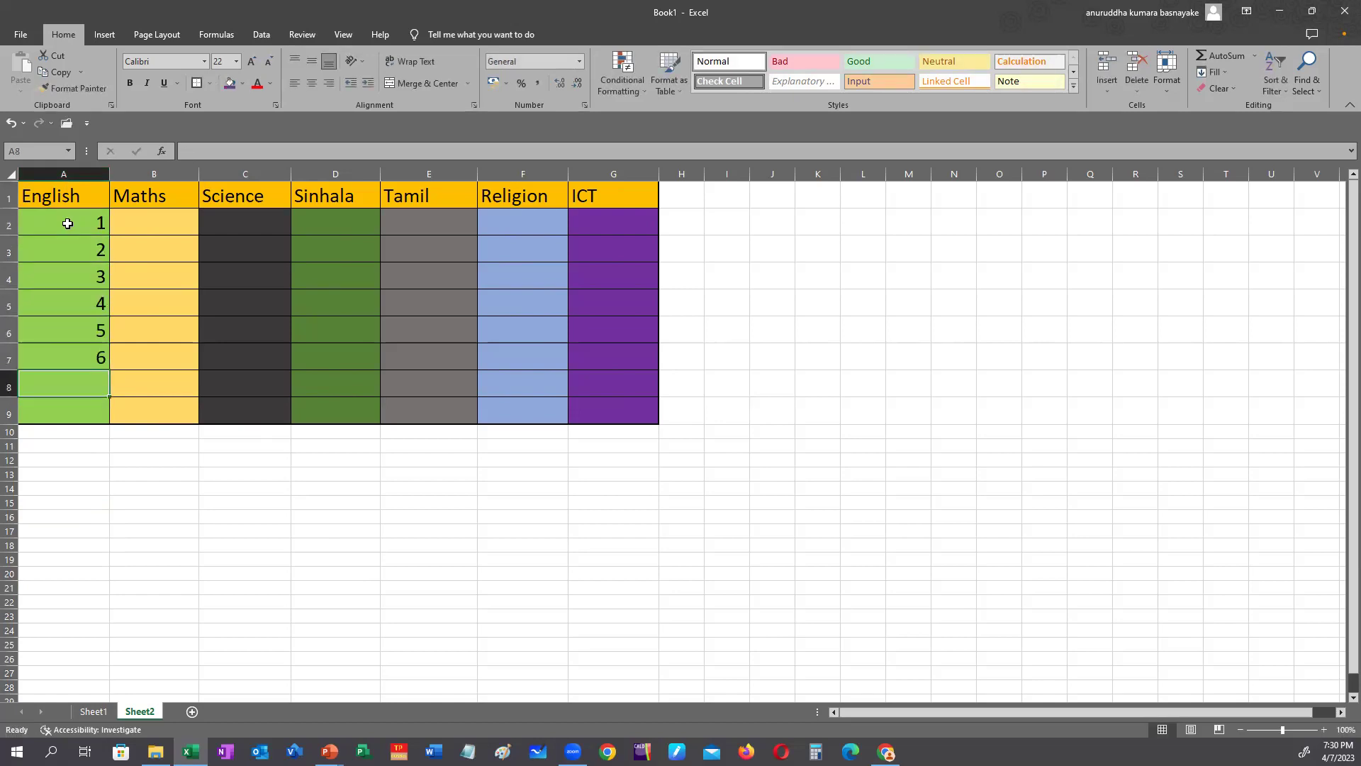
{"action": "type", "text": "+"}
{"action": "key", "text": "Down"}
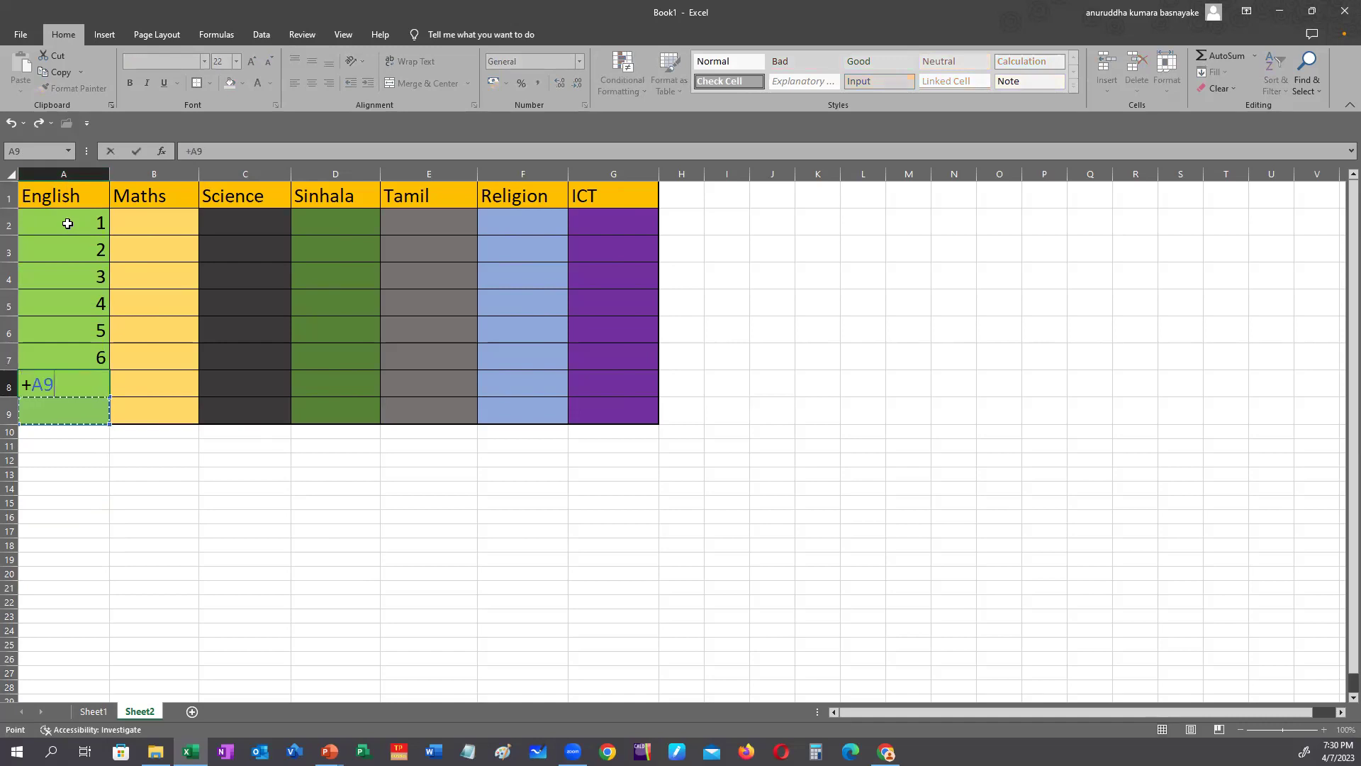
{"action": "key", "text": "BackSpace"}
{"action": "key", "text": "Escape"}
{"action": "key", "text": "BackSpace"}
{"action": "key", "text": "BackSpace"}
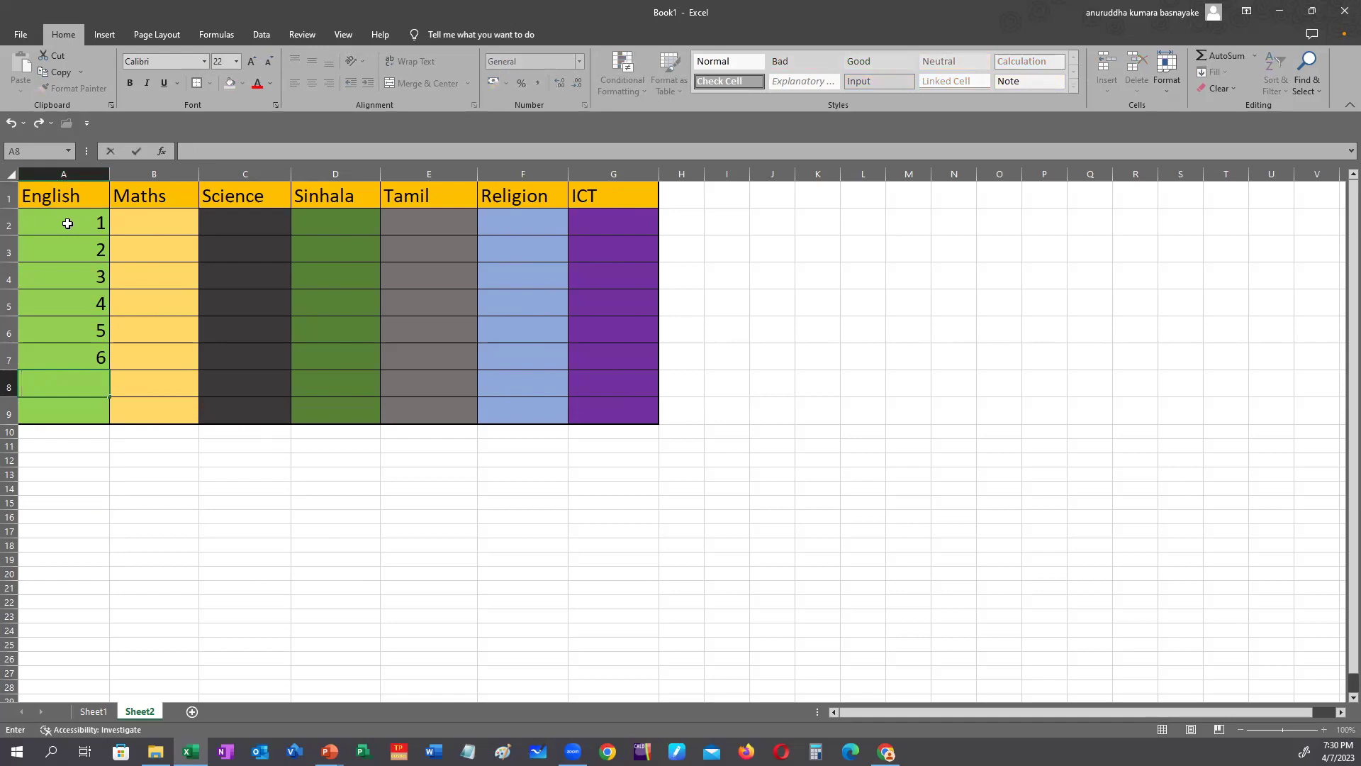
- Enter 7 and 8 in cells A8 and A9, and move the selection outside the table
{"action": "type", "text": "7"}
{"action": "key", "text": "Return"}
{"action": "type", "text": "8"}
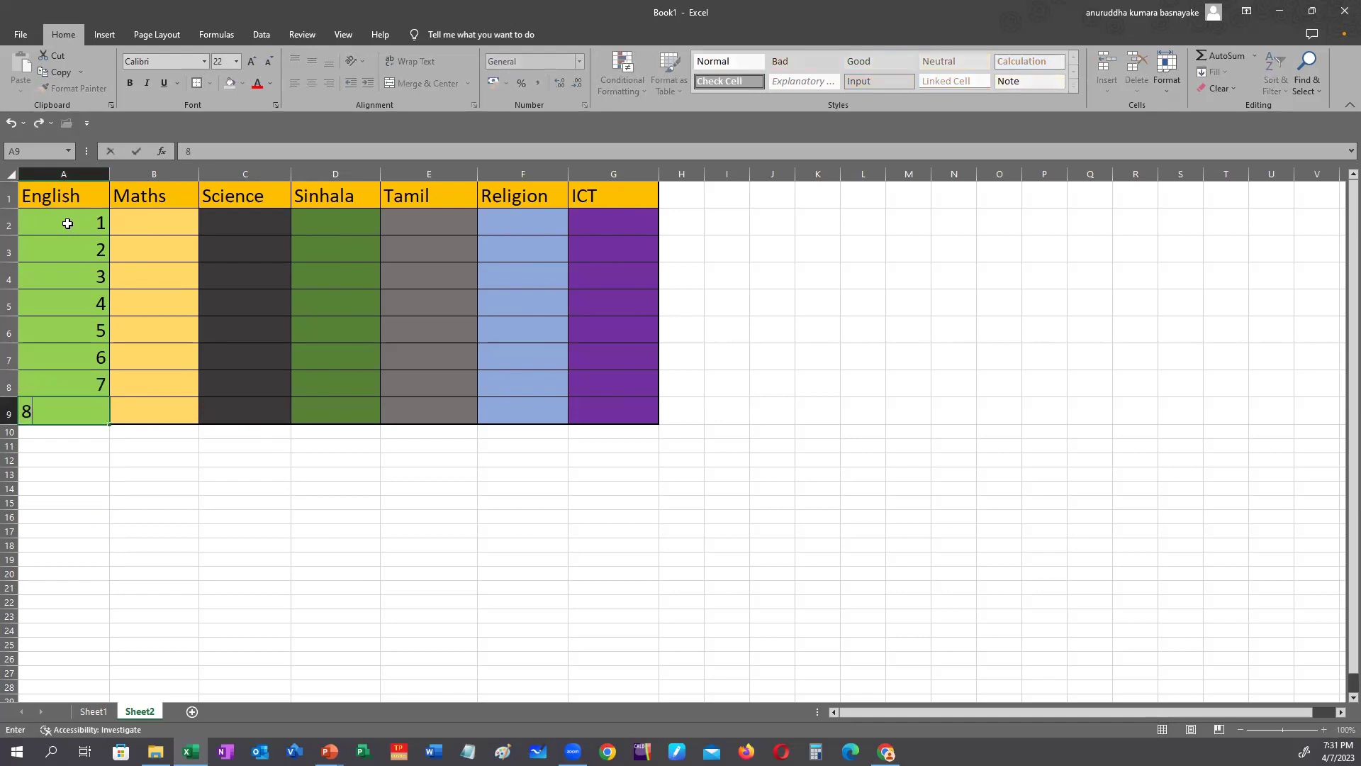
{"action": "key", "text": "Return"}
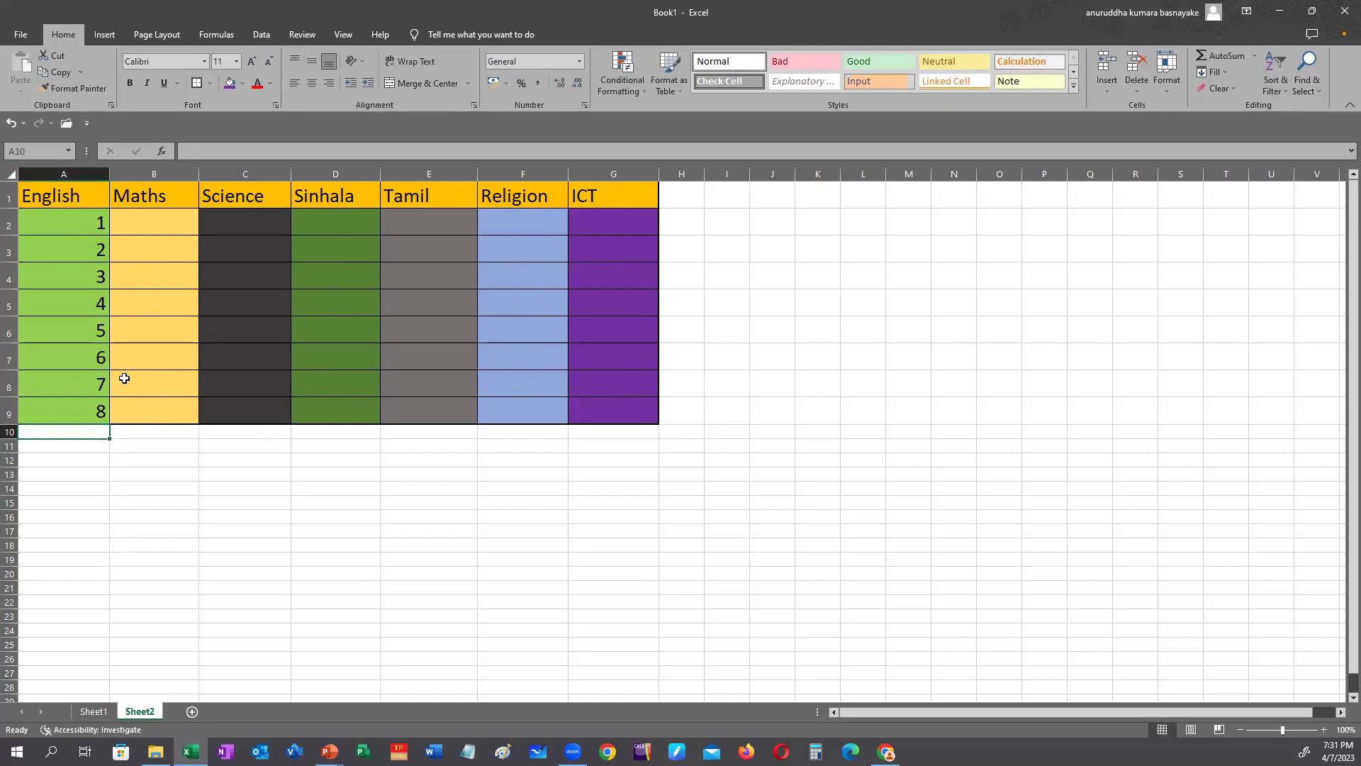
{"action": "left_click", "coordinate": [136, 559]}
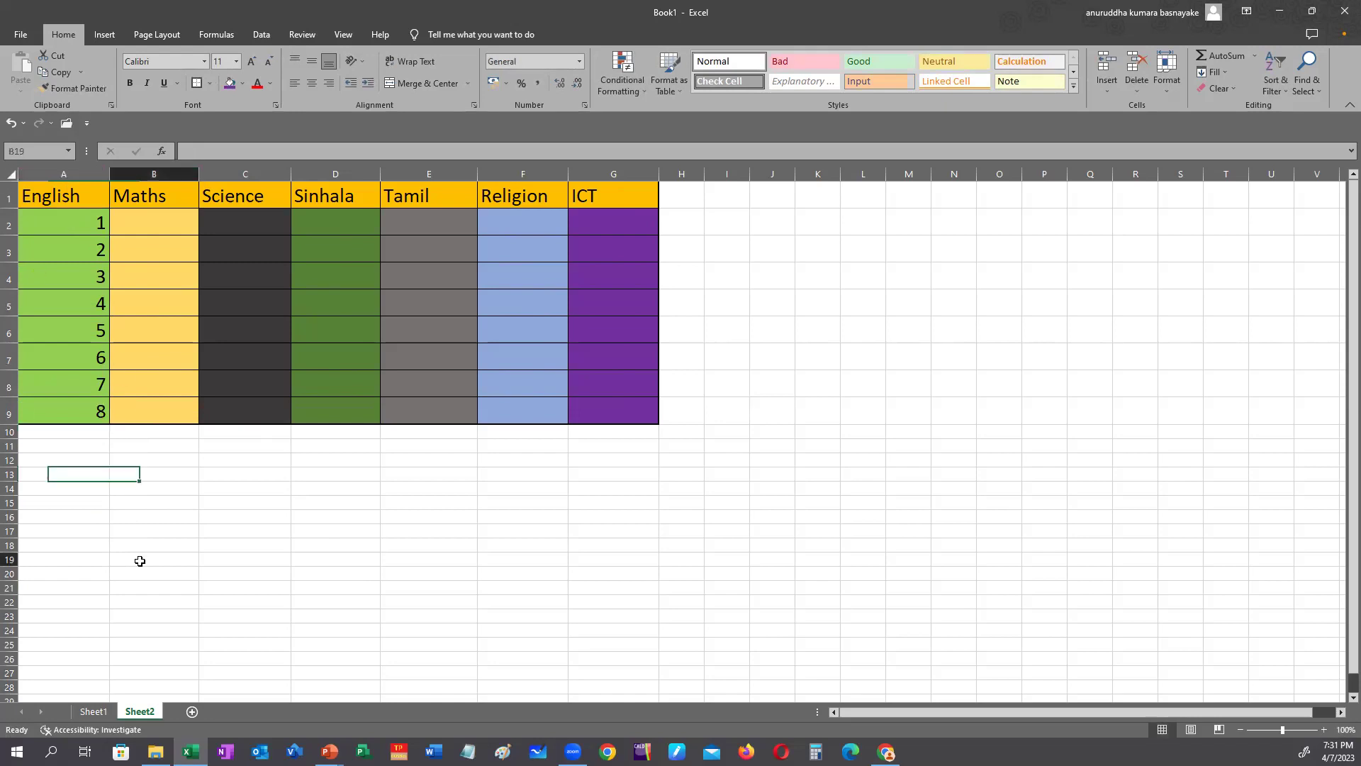
- Insert a blank row above row 6 of the table, and undo the insertion
{"action": "right_click", "coordinate": [11, 331]}
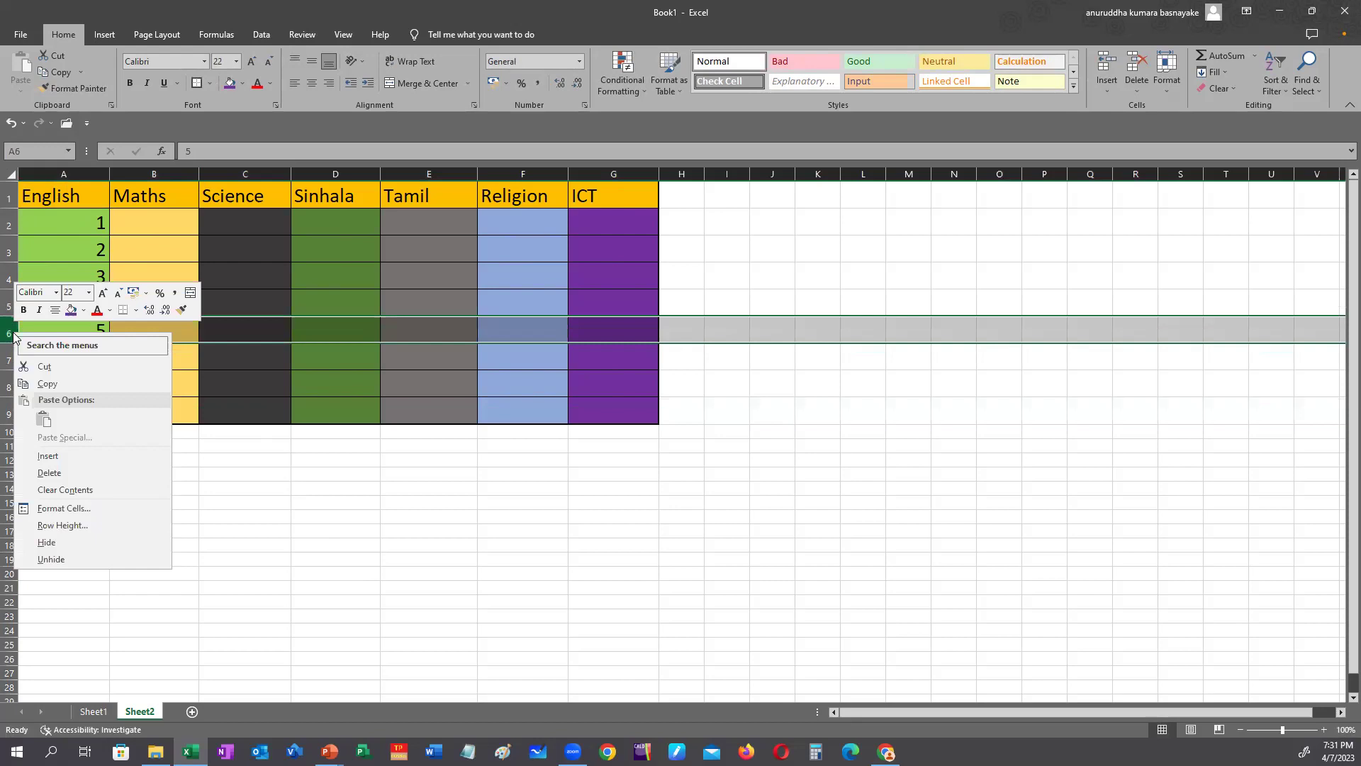
{"action": "left_click", "coordinate": [44, 457]}
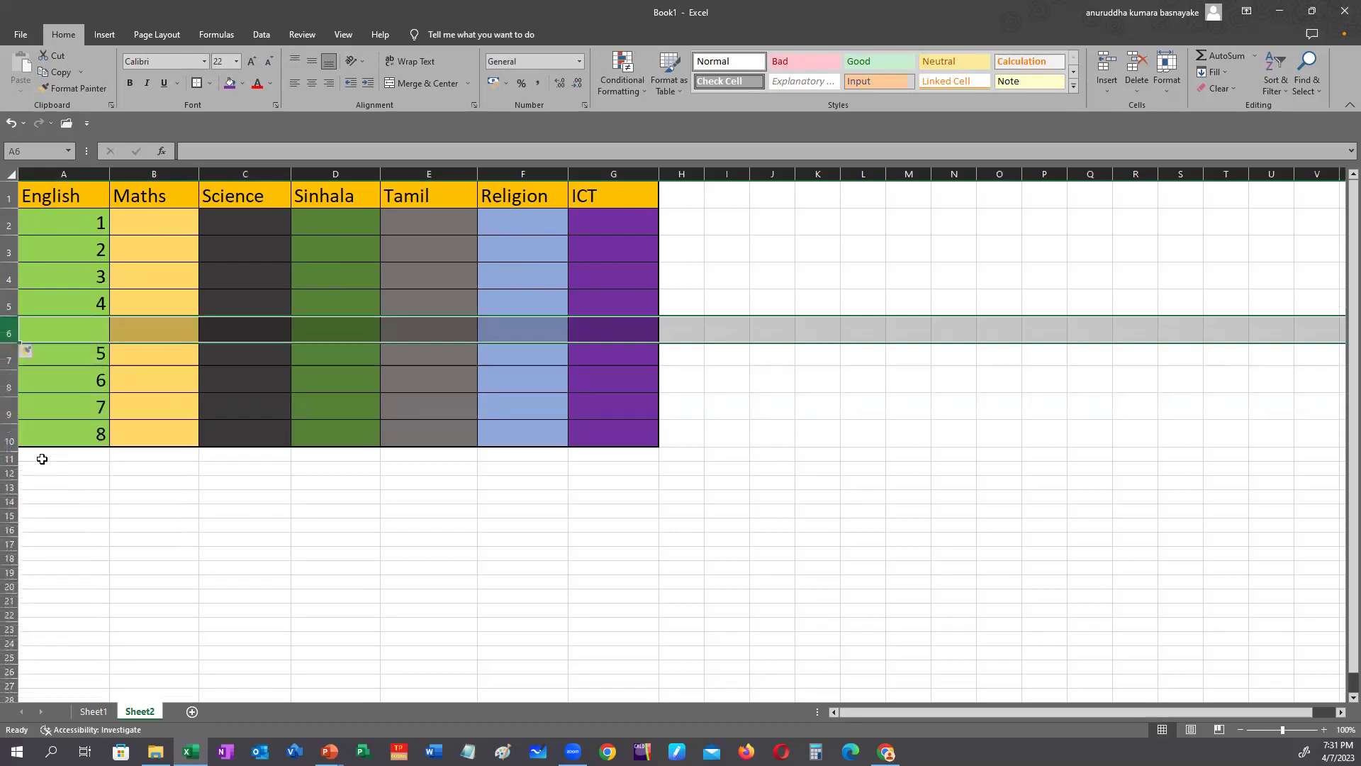
{"action": "left_click", "coordinate": [131, 571]}
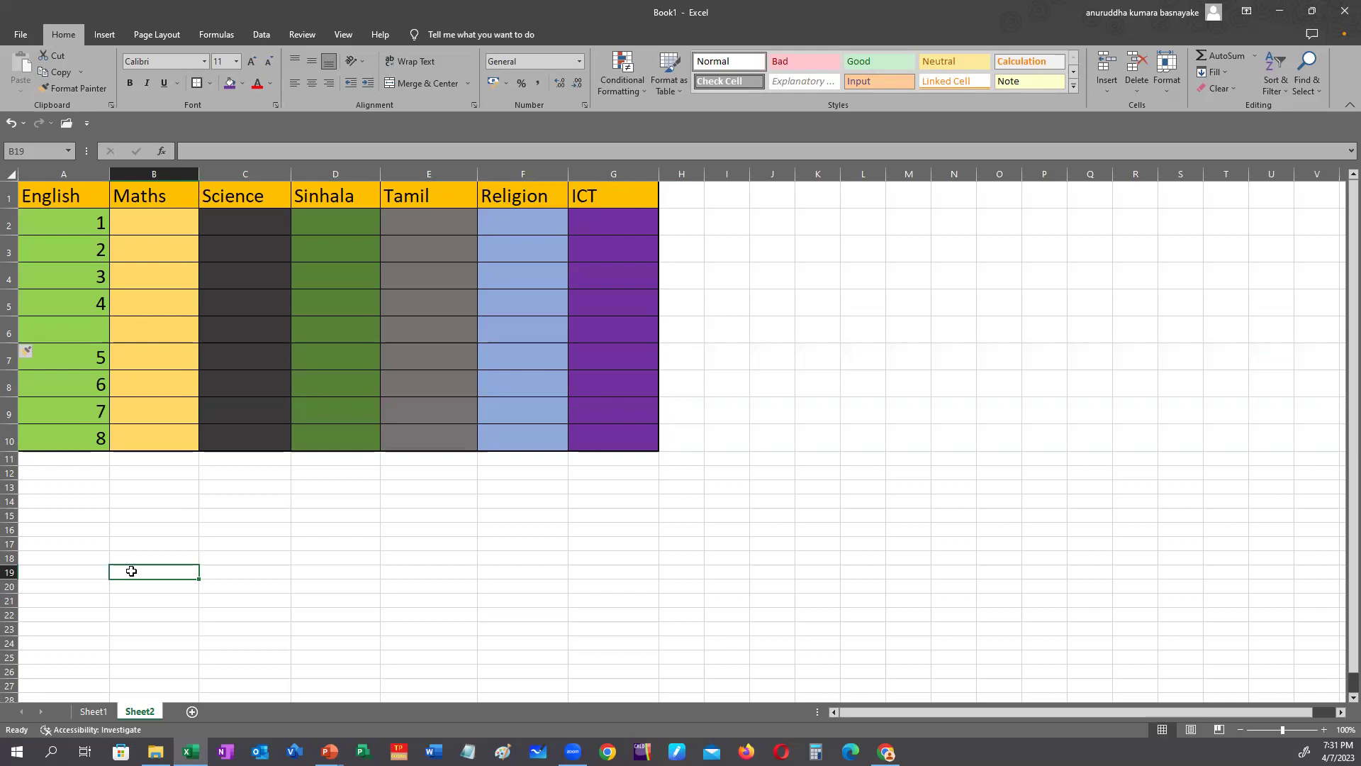
{"action": "key", "text": "ctrl+z"}
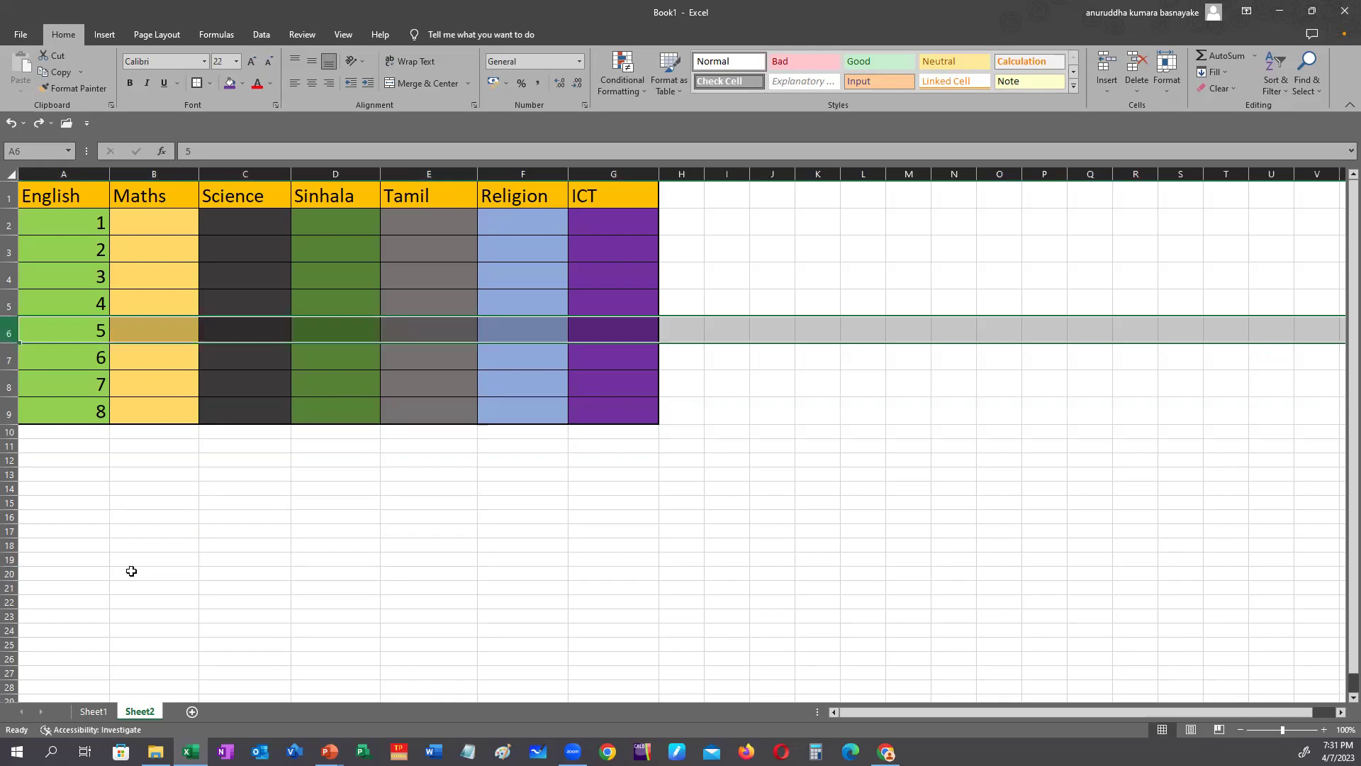
- Insert a blank row above row 7 of the table, and undo the insertion
{"action": "right_click", "coordinate": [10, 360]}
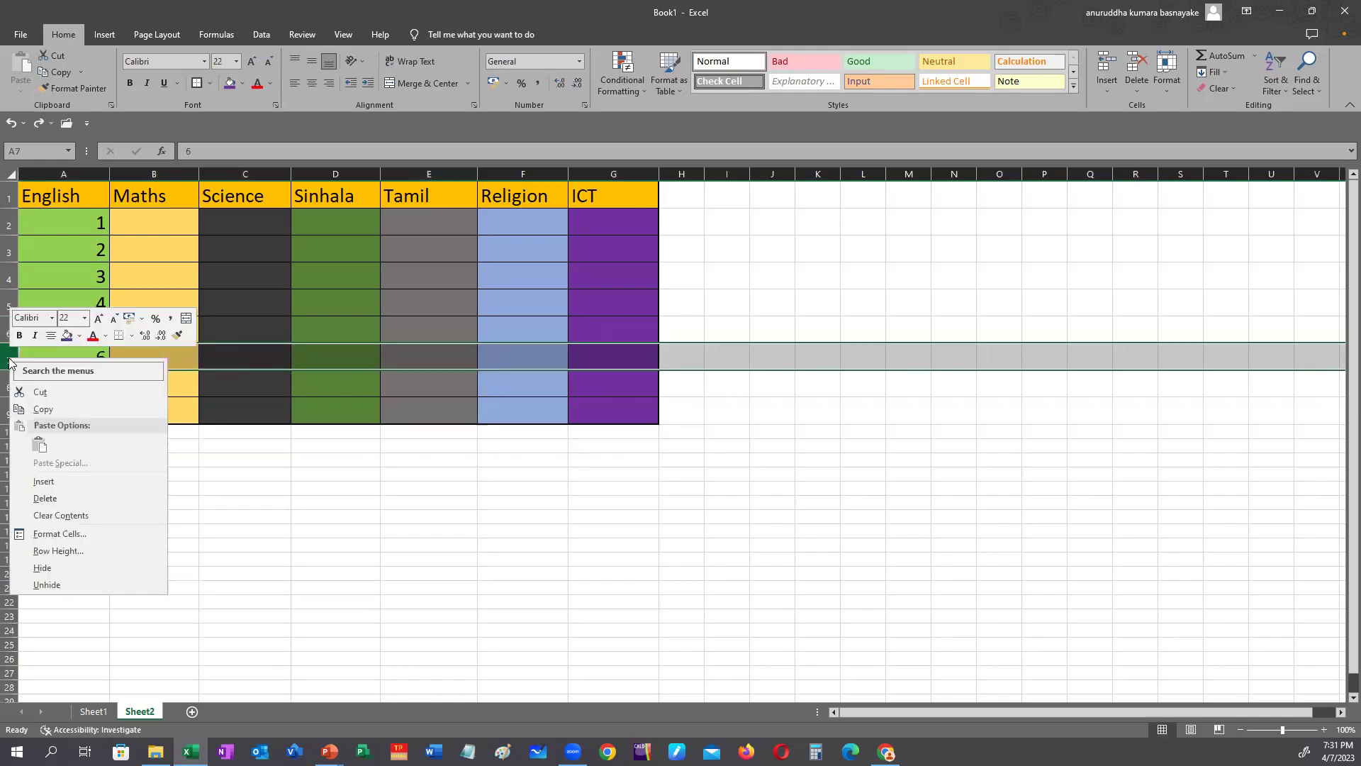
{"action": "left_click", "coordinate": [51, 482]}
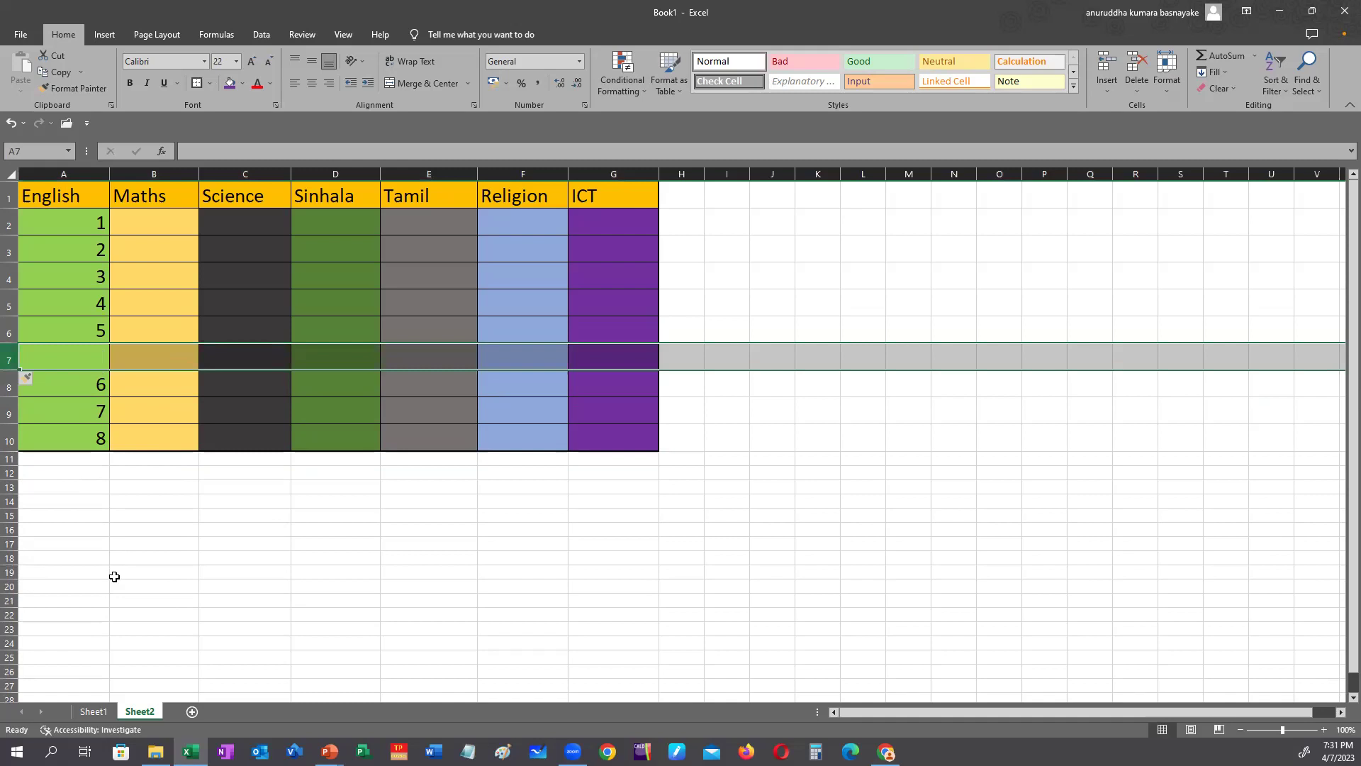
{"action": "key", "text": "ctrl+z"}
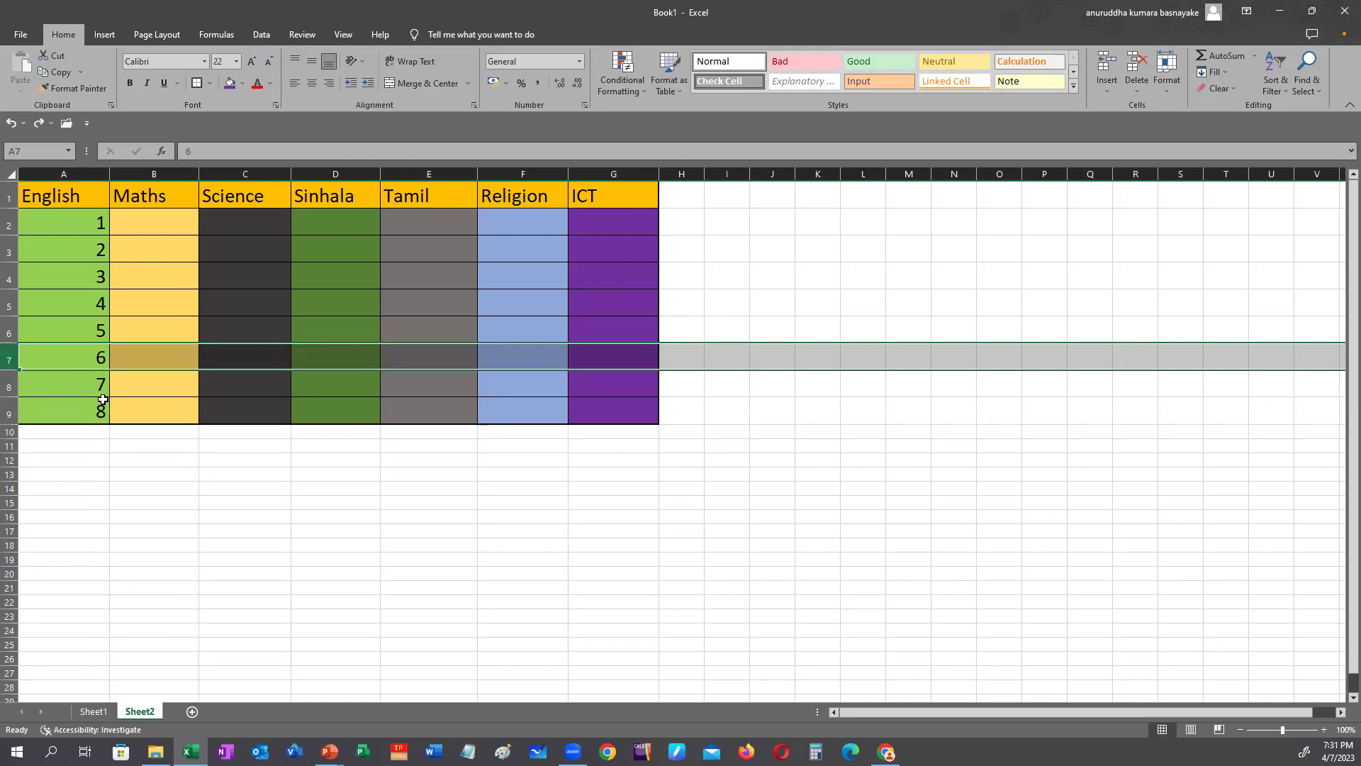
- Insert a blank row above the subject heading row at the start of the sheet
{"action": "left_click", "coordinate": [10, 198]}
{"action": "right_click", "coordinate": [10, 198]}
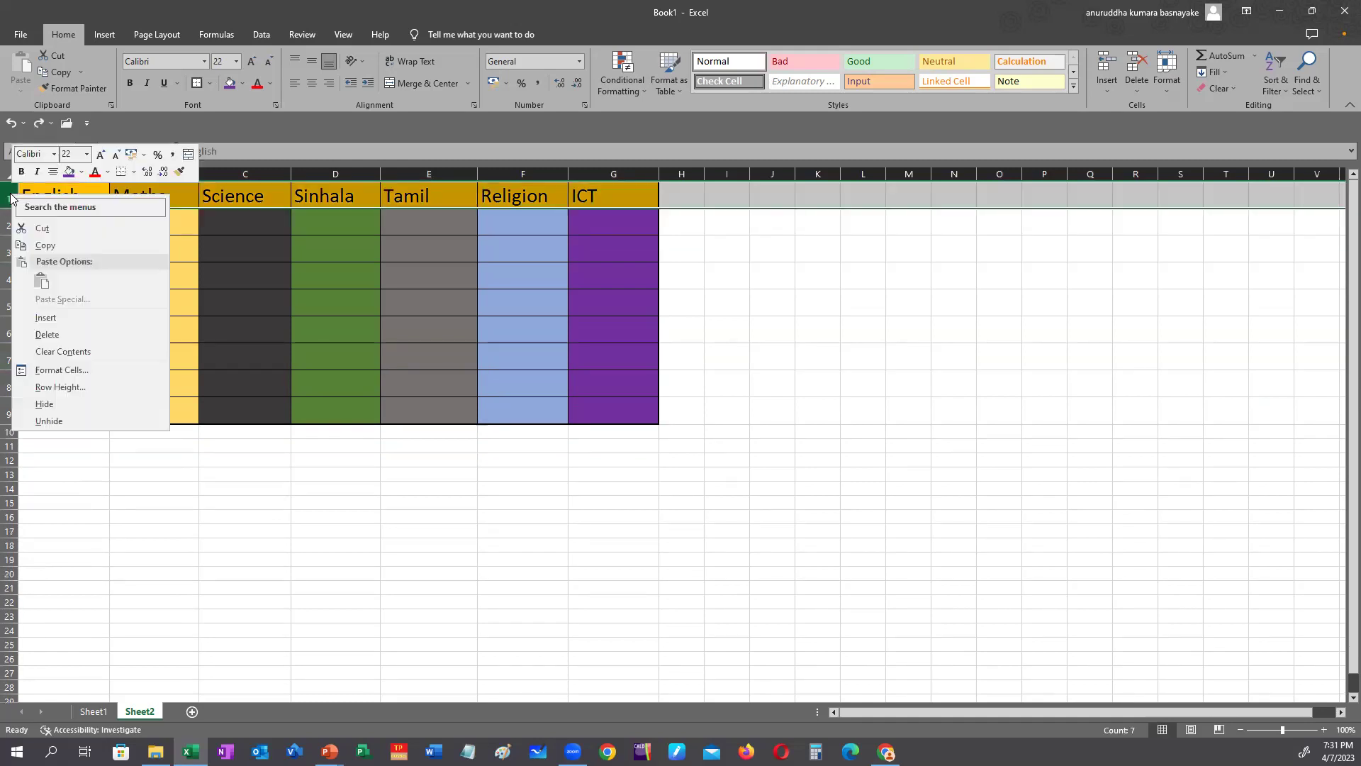
{"action": "left_click", "coordinate": [56, 318]}
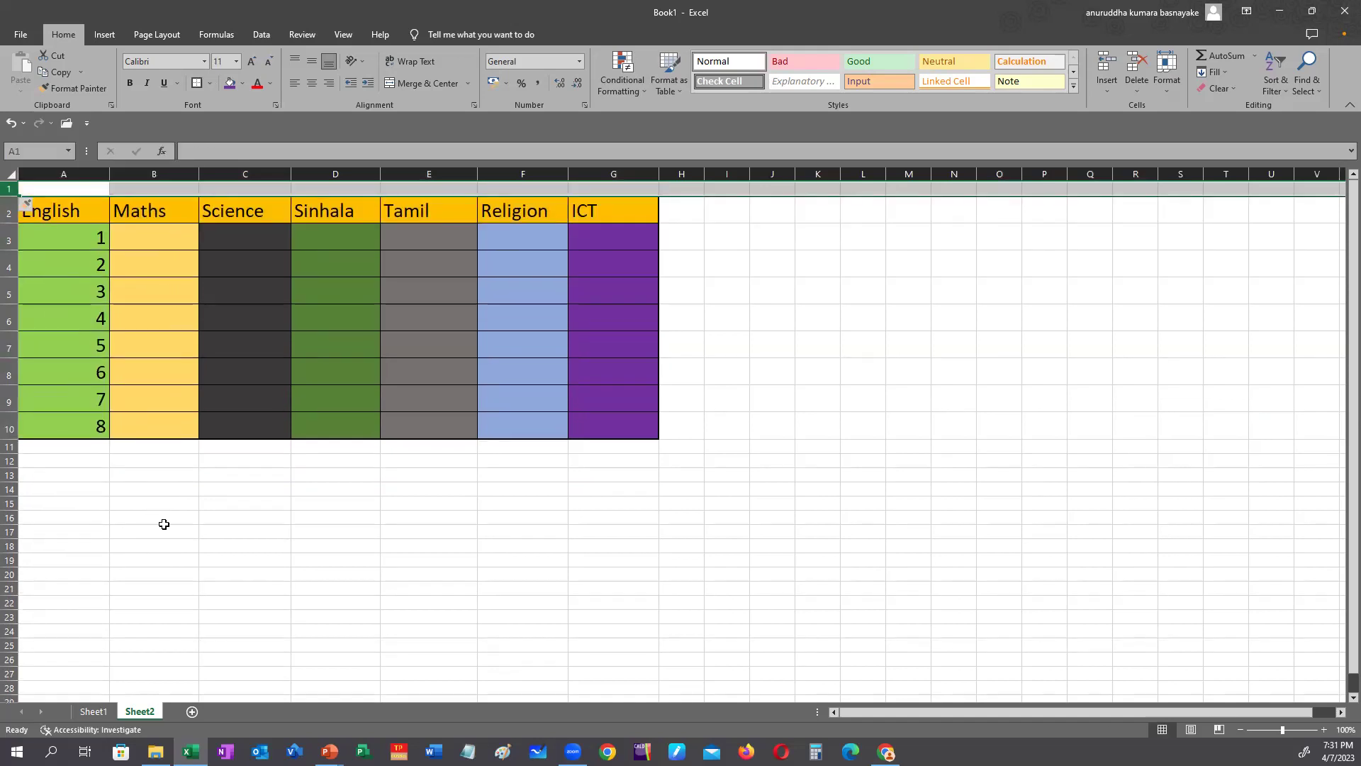
{"action": "left_click", "coordinate": [164, 525]}
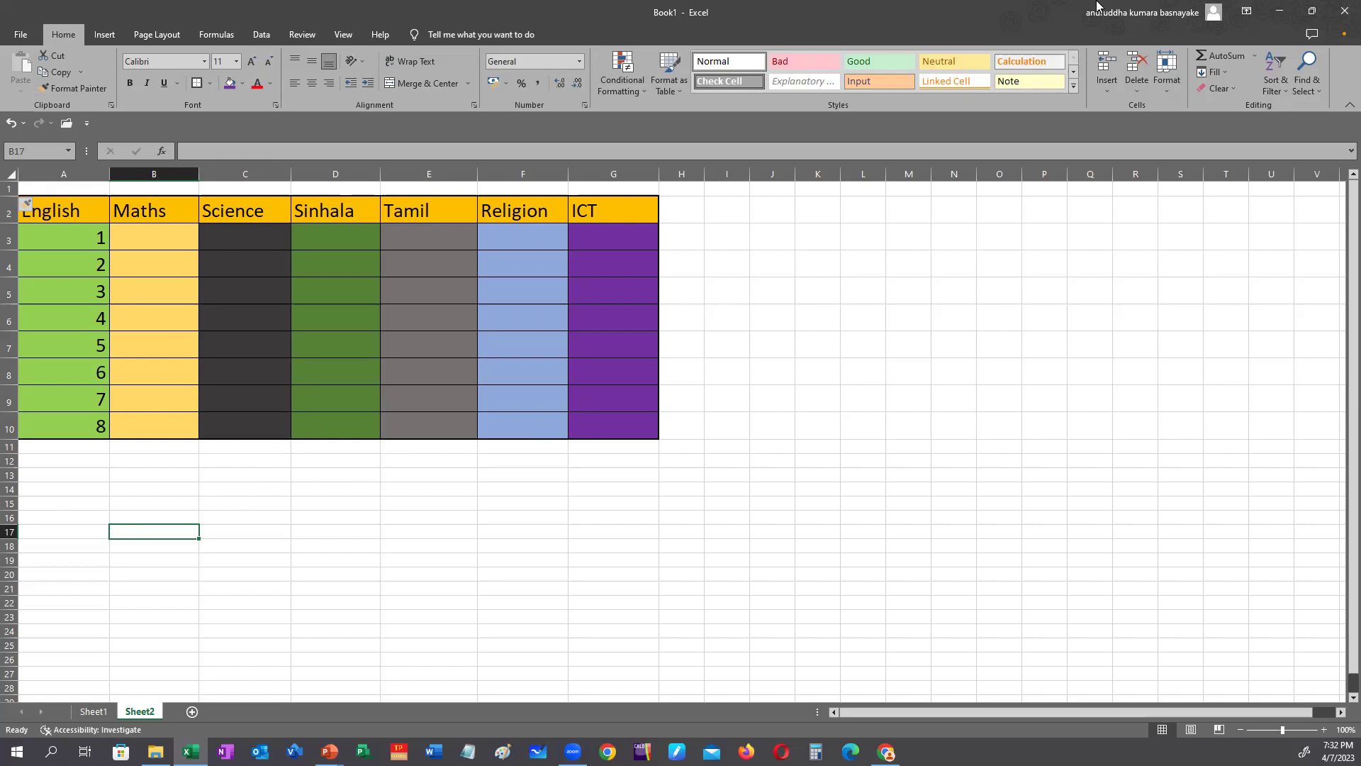
{"action": "left_click", "coordinate": [1286, 10]}
{"action": "left_click", "coordinate": [192, 365]}
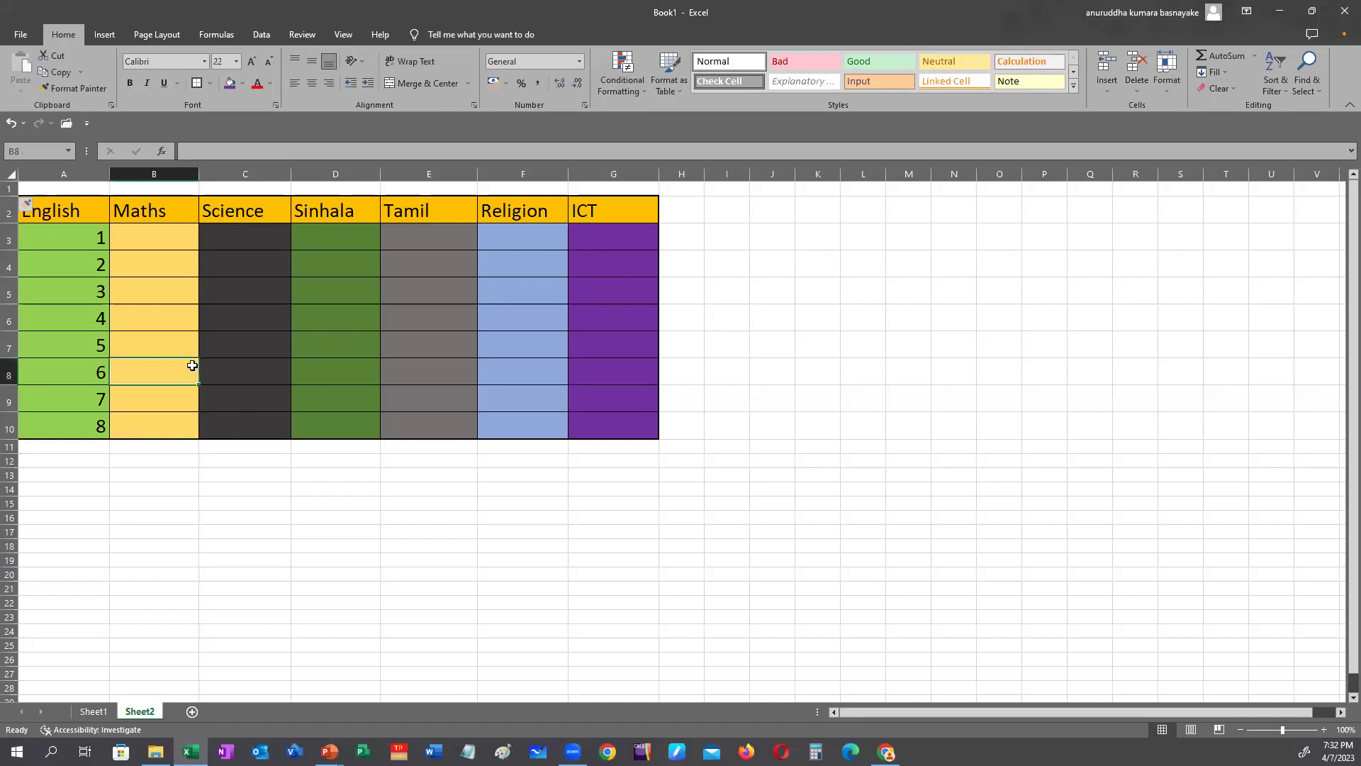
{"action": "left_click_drag", "start_coordinate": [63, 238], "coordinate": [66, 426]}
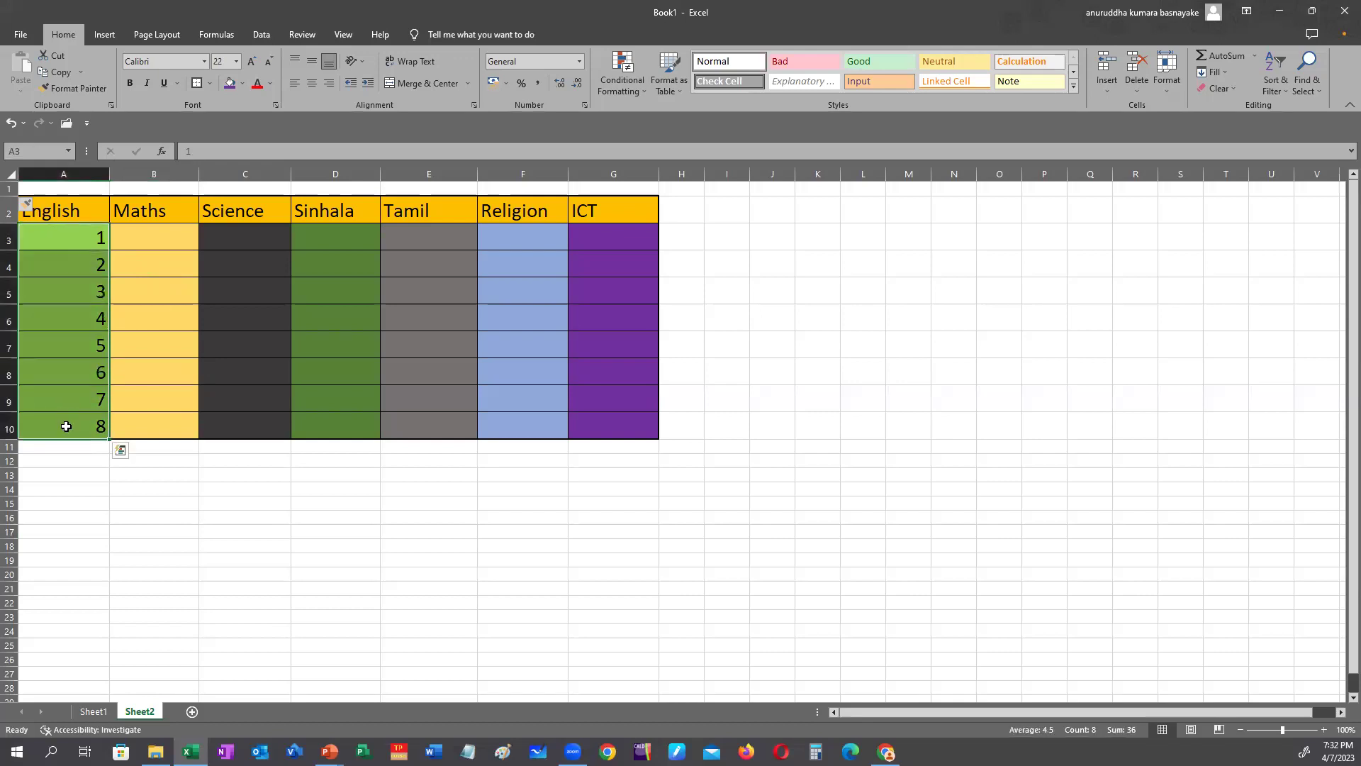
{"action": "left_click", "coordinate": [426, 83]}
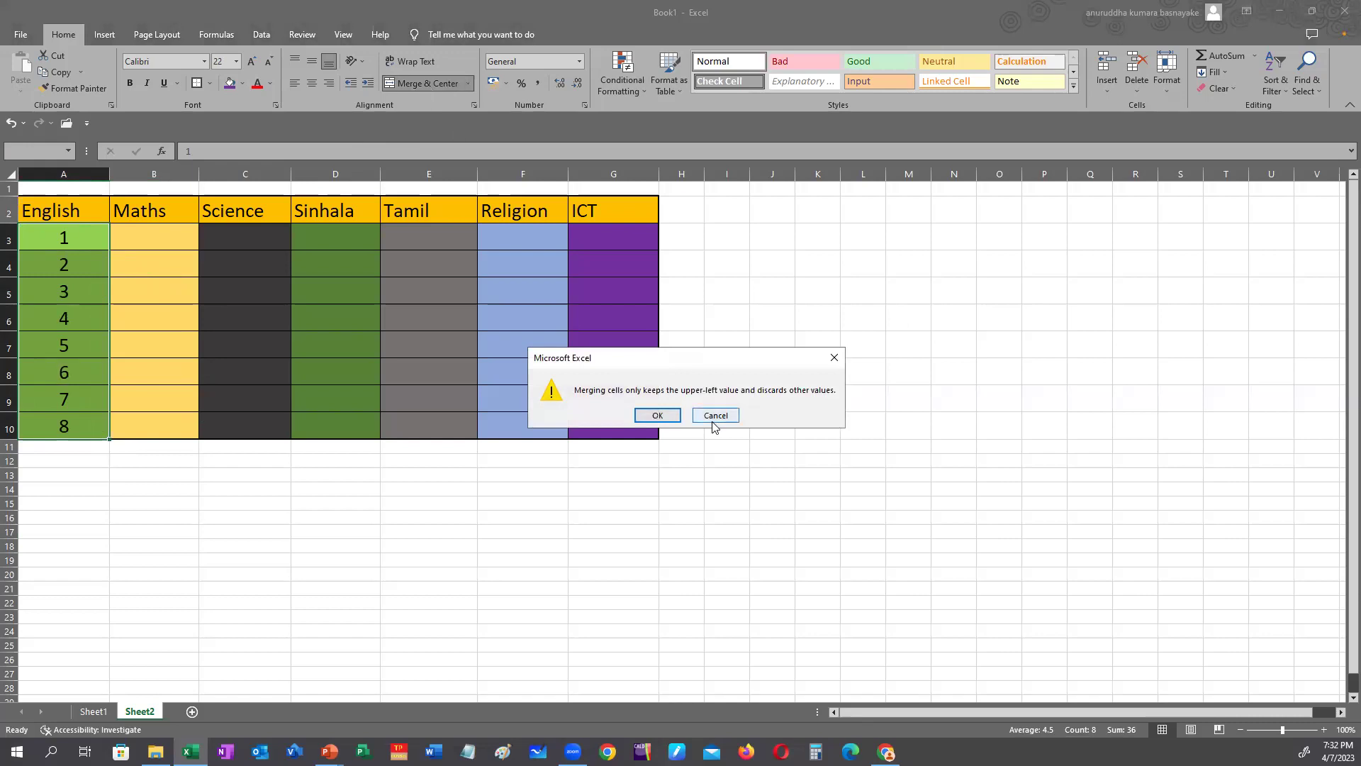
{"action": "left_click", "coordinate": [834, 358]}
{"action": "left_click", "coordinate": [512, 552]}
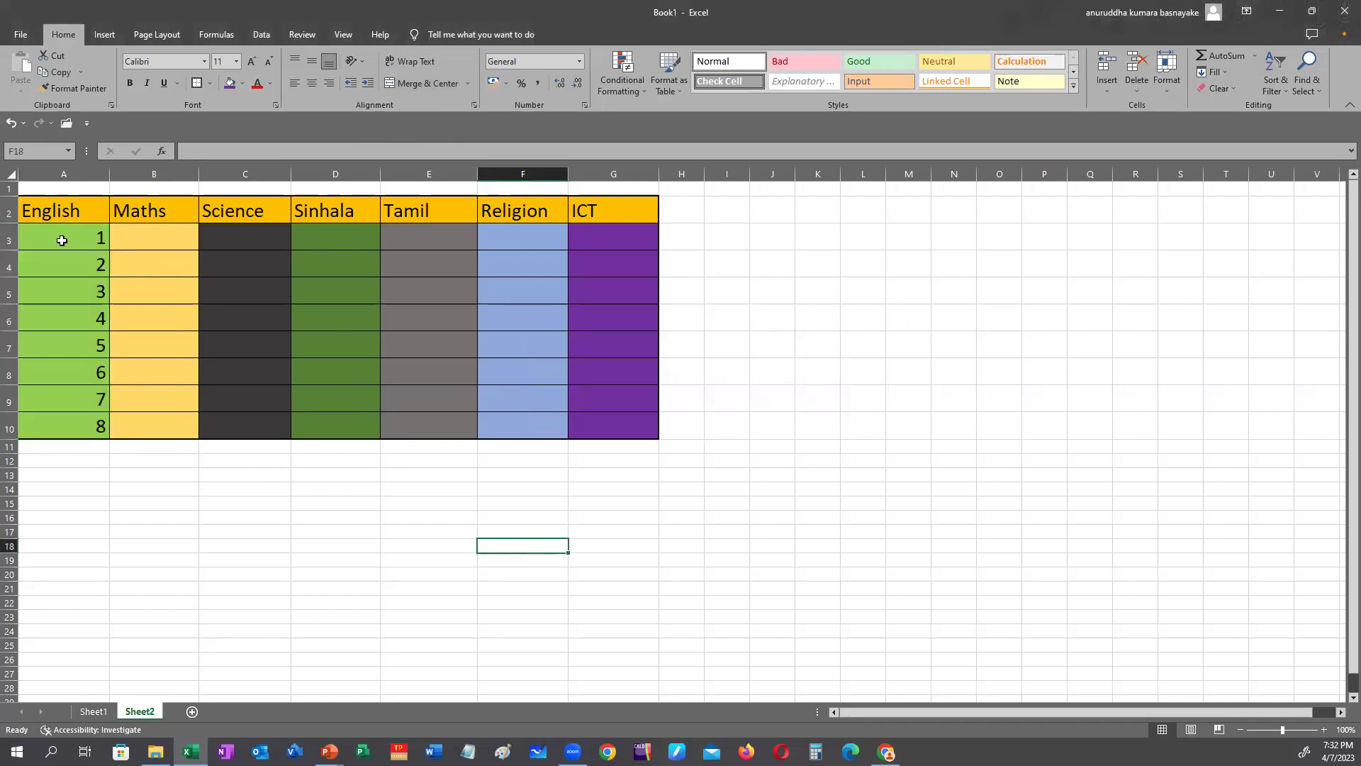
- Merge and centre cells A3 to A10 of the English column, keeping only the first value, and undo the merge
{"action": "left_click_drag", "start_coordinate": [63, 241], "coordinate": [63, 428]}
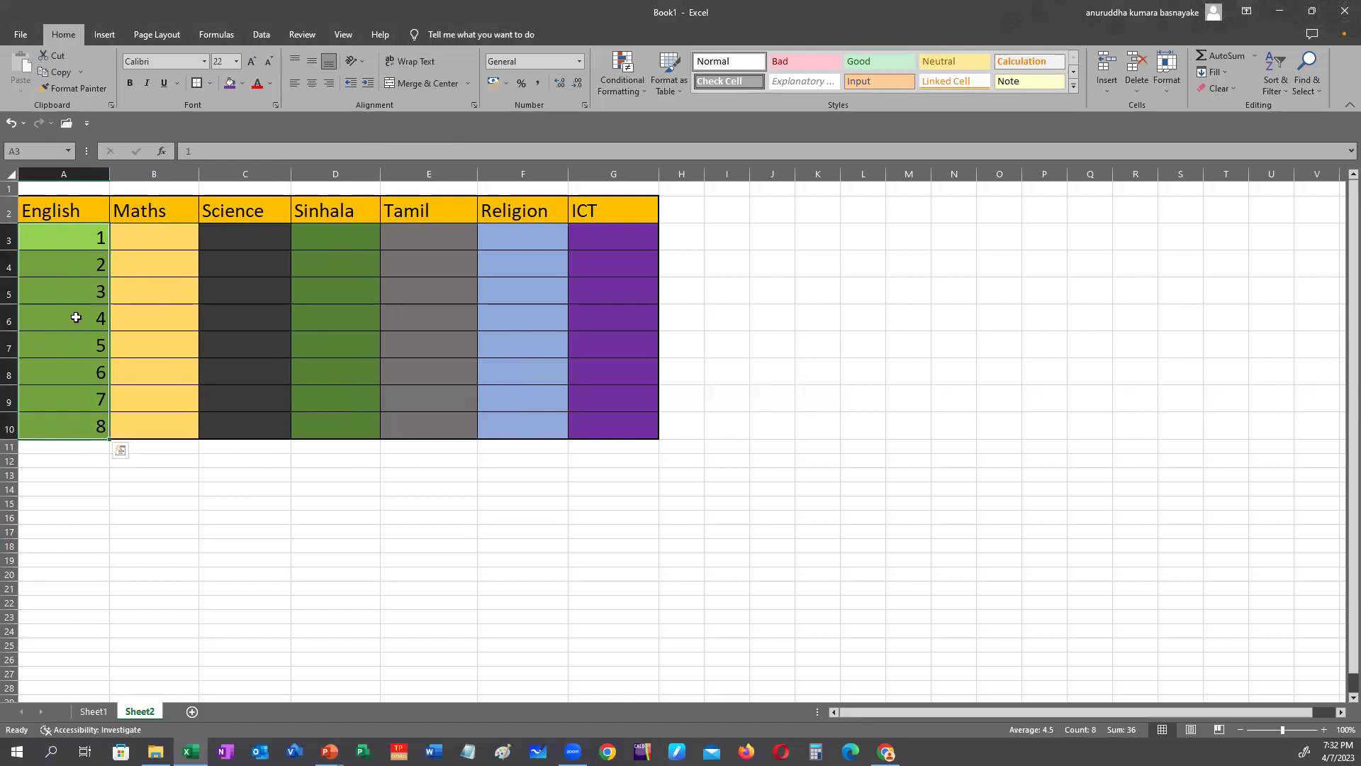
{"action": "left_click", "coordinate": [406, 83]}
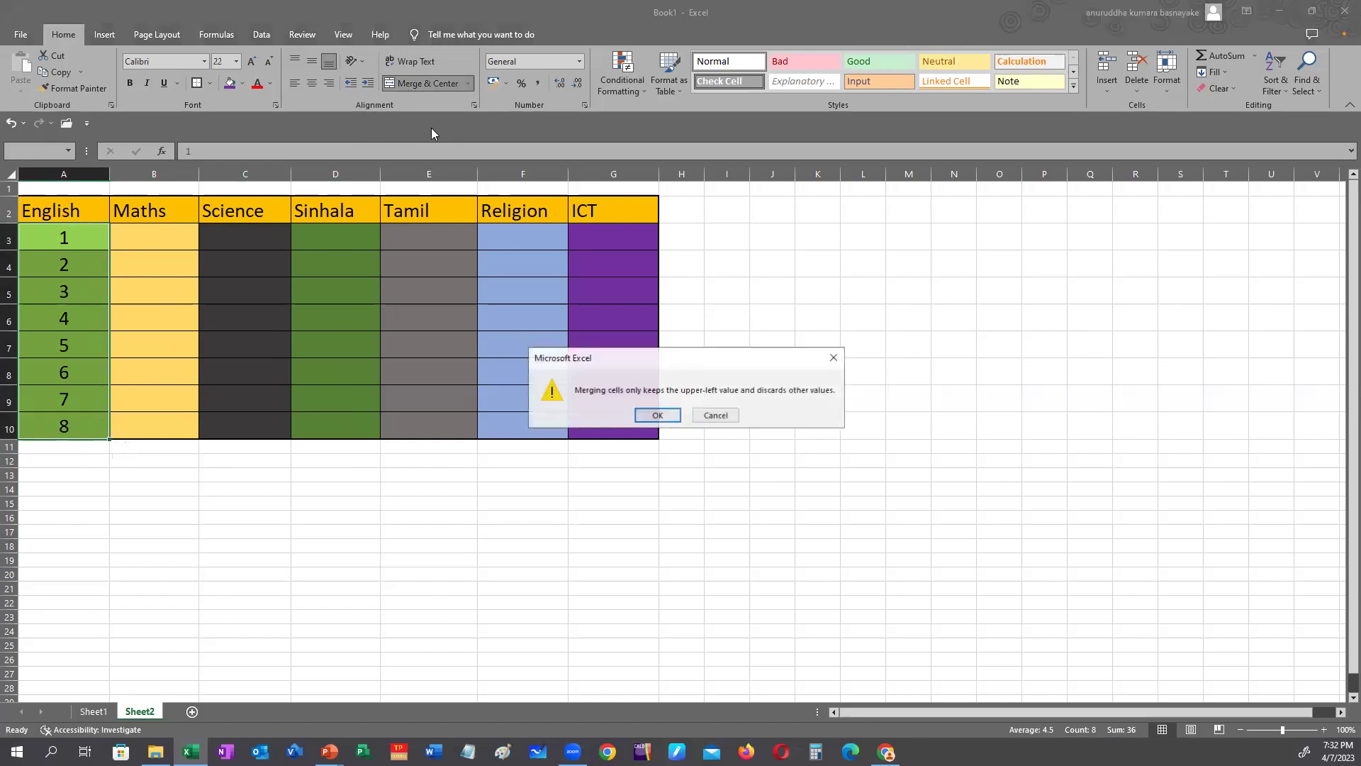
{"action": "left_click", "coordinate": [657, 414]}
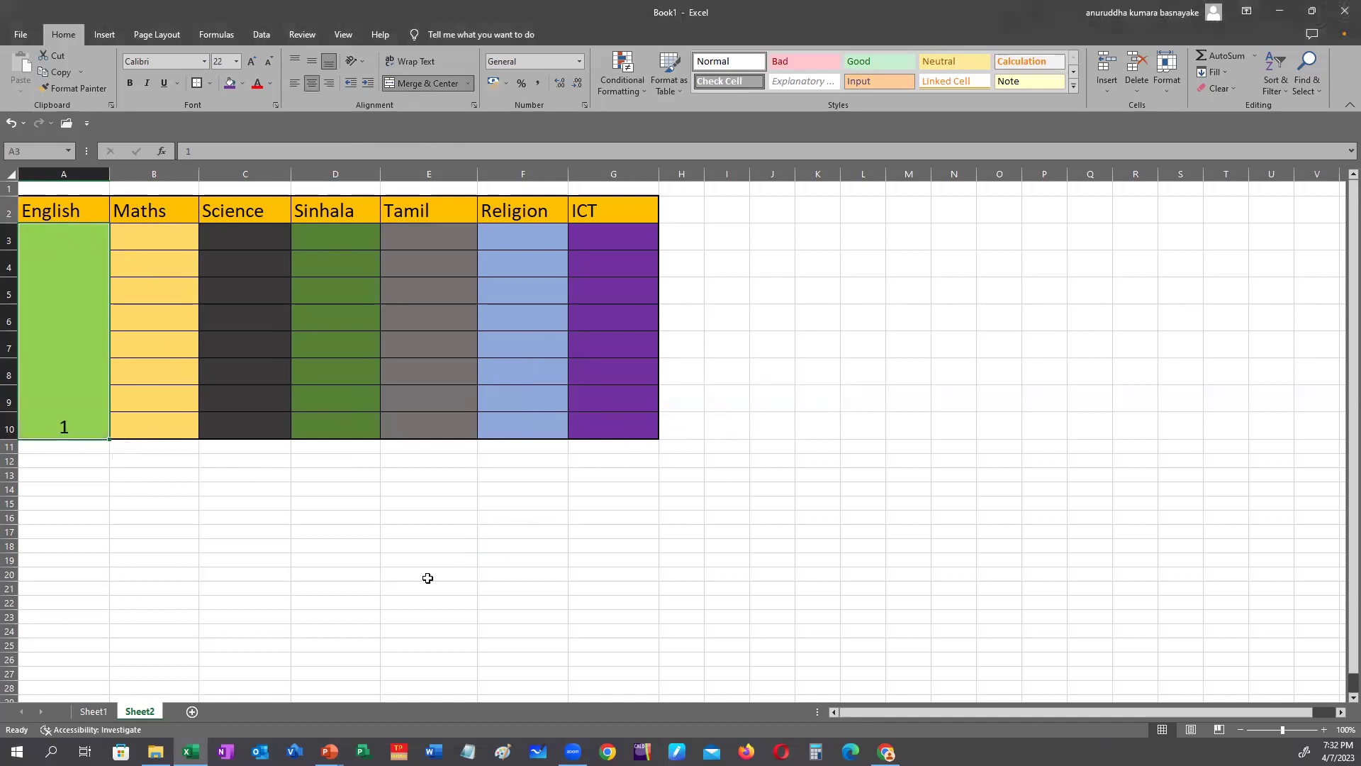
{"action": "left_click", "coordinate": [385, 563]}
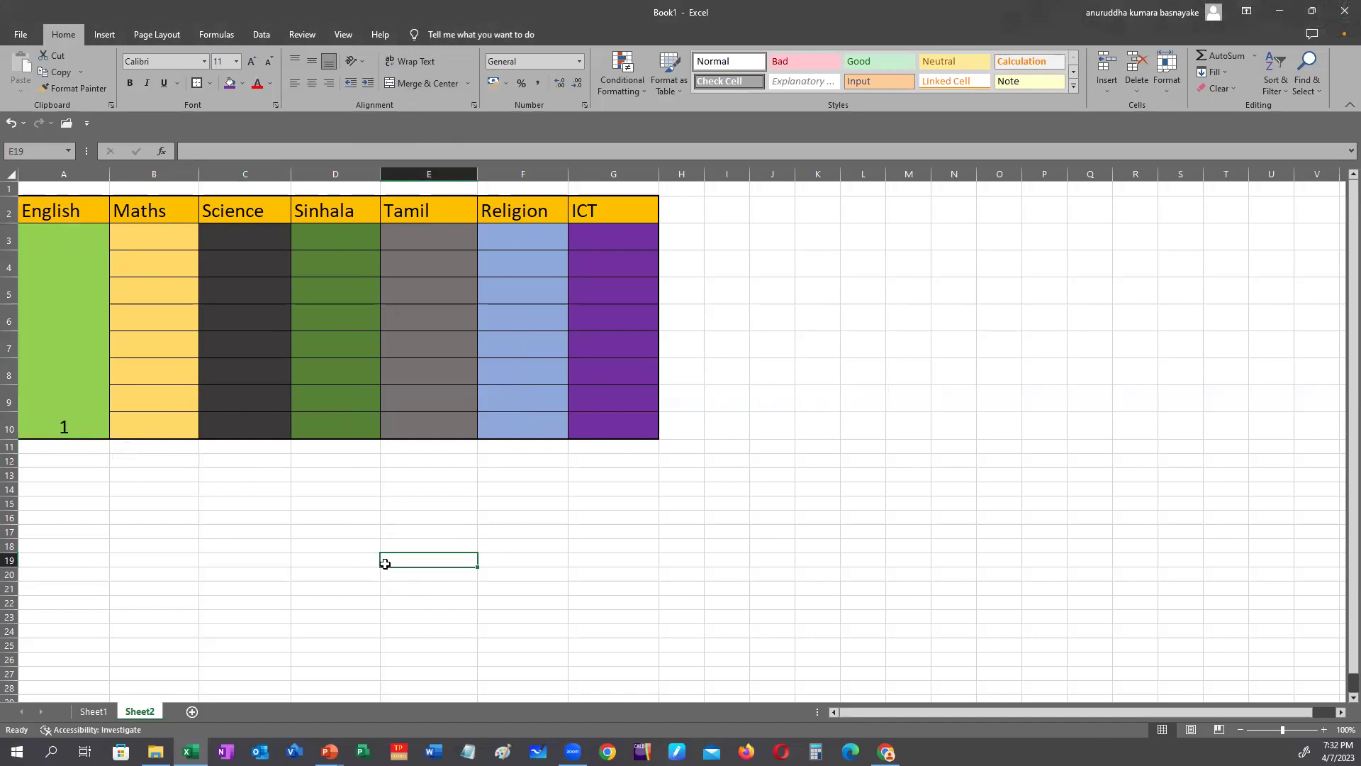
{"action": "key", "text": "ctrl+z"}
{"action": "left_click", "coordinate": [385, 564]}
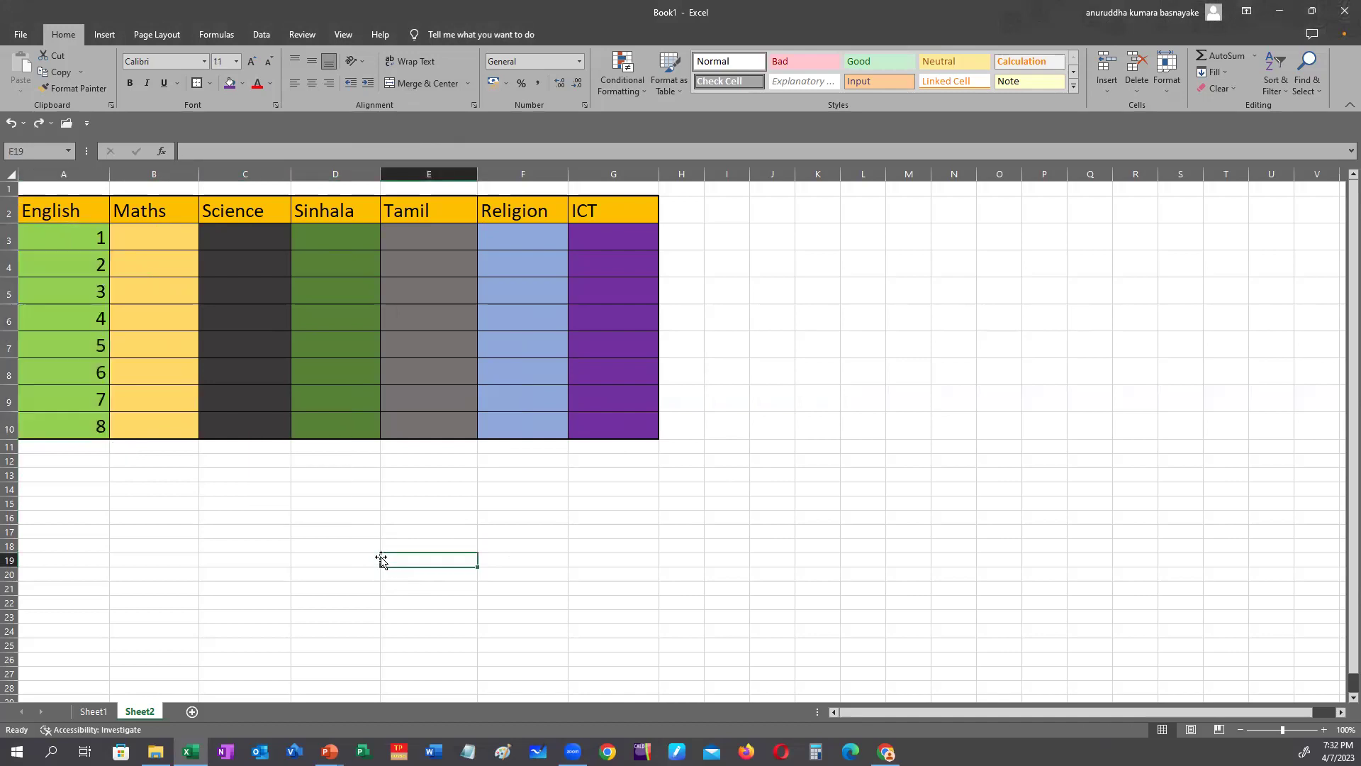
- Centre the numbers in cells A3 to A10 of the English column horizontally
{"action": "left_click_drag", "start_coordinate": [81, 240], "coordinate": [73, 425]}
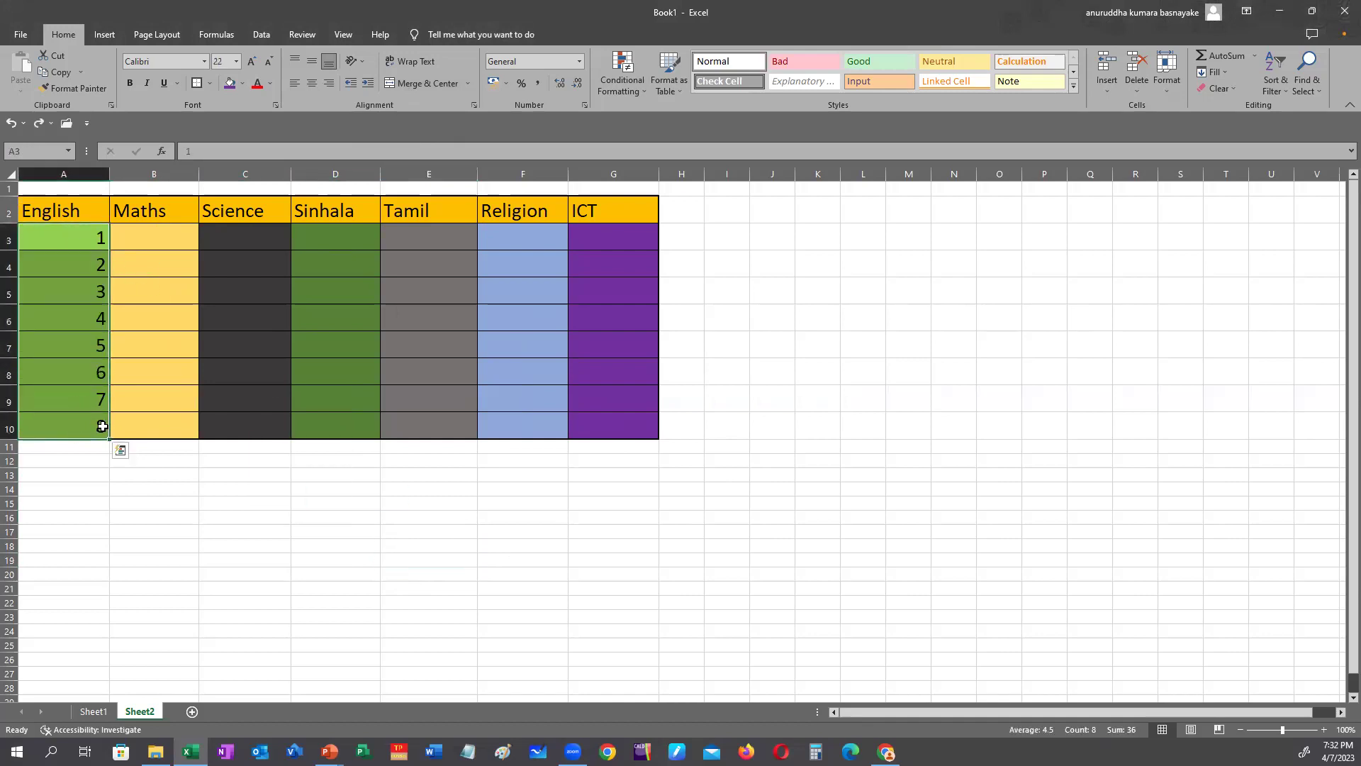
{"action": "left_click", "coordinate": [312, 84]}
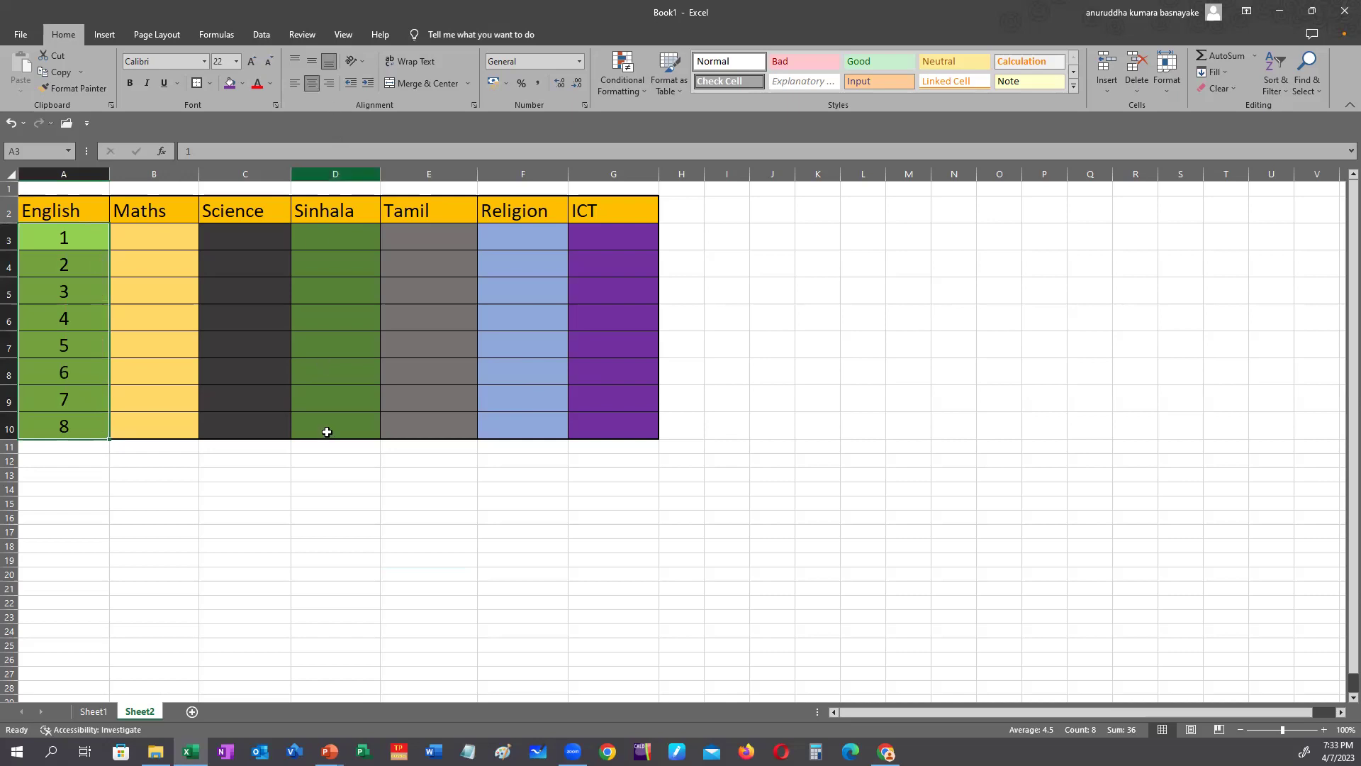
{"action": "left_click", "coordinate": [338, 590]}
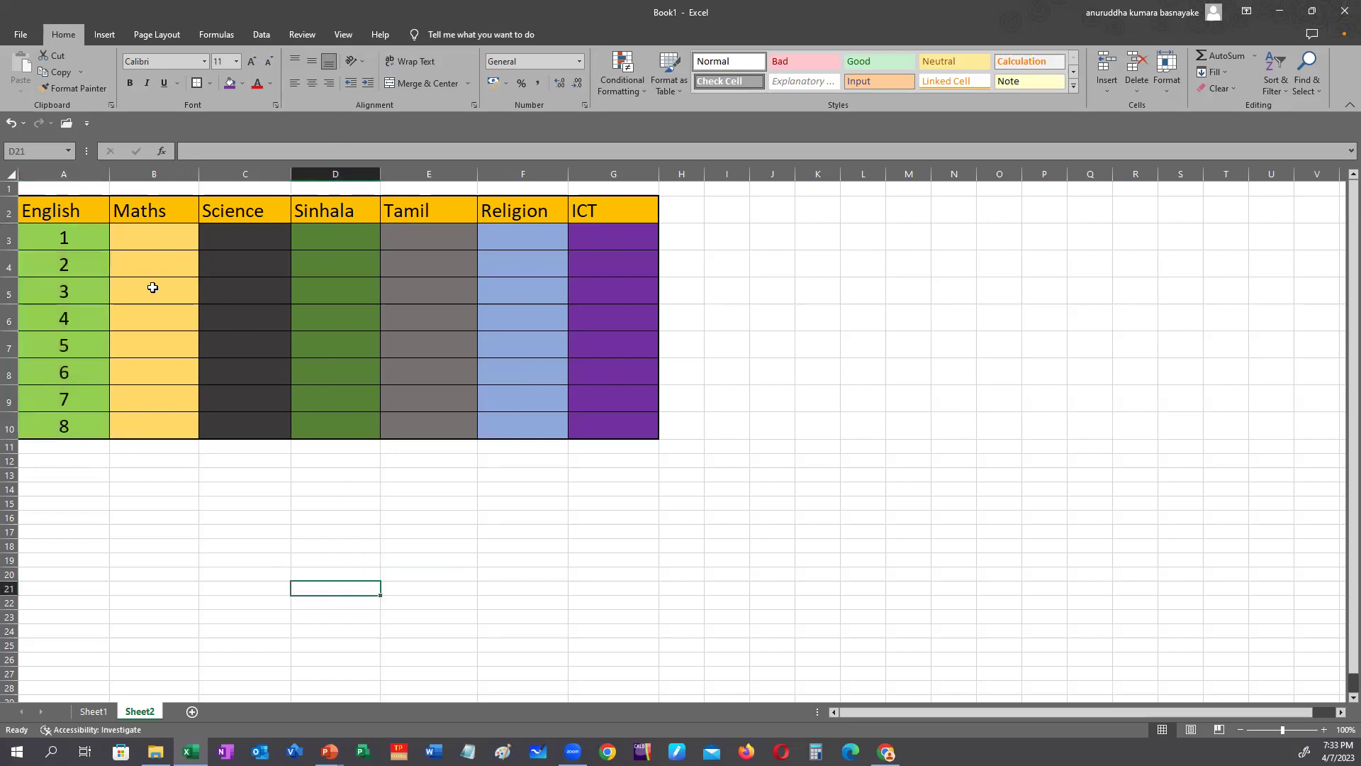
- Enter 412 in cell B6 of the Maths column
{"action": "left_click_drag", "start_coordinate": [151, 265], "coordinate": [351, 324]}
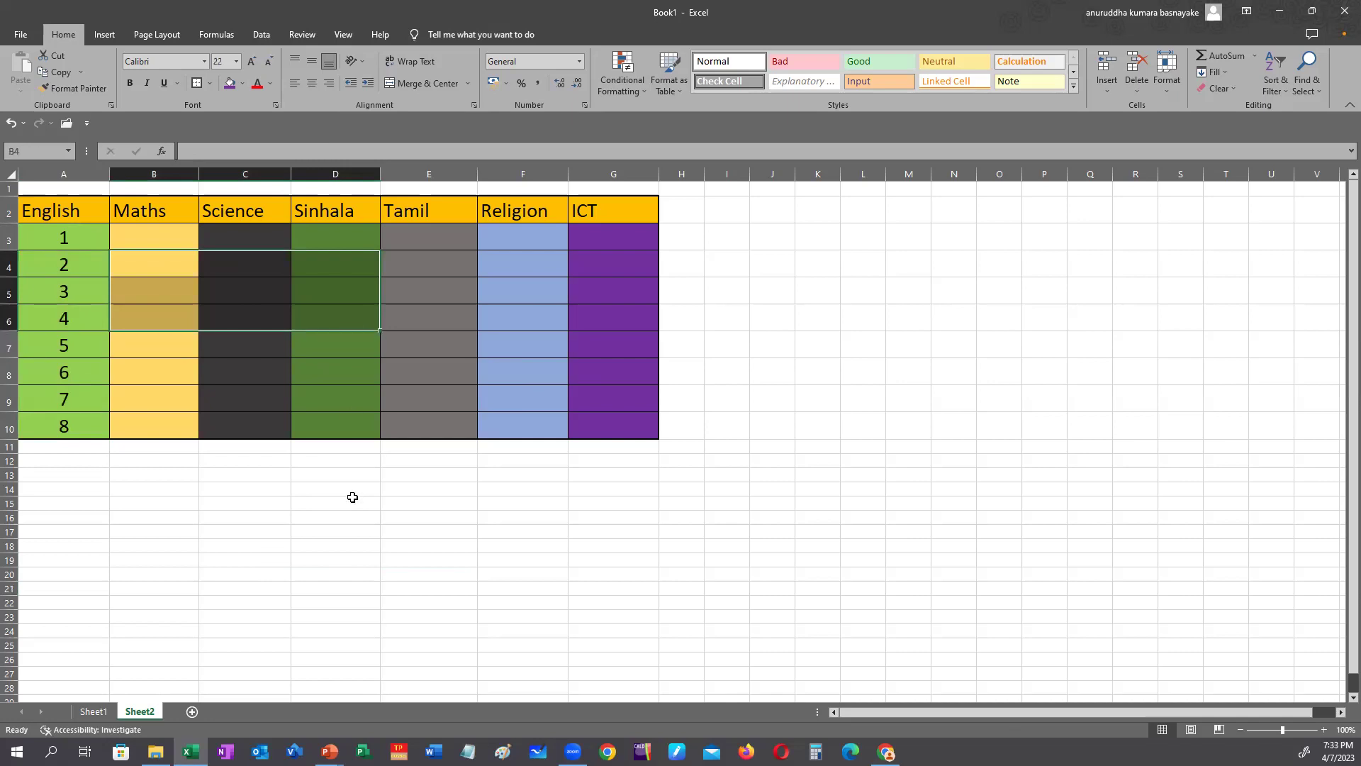
{"action": "left_click", "coordinate": [182, 317]}
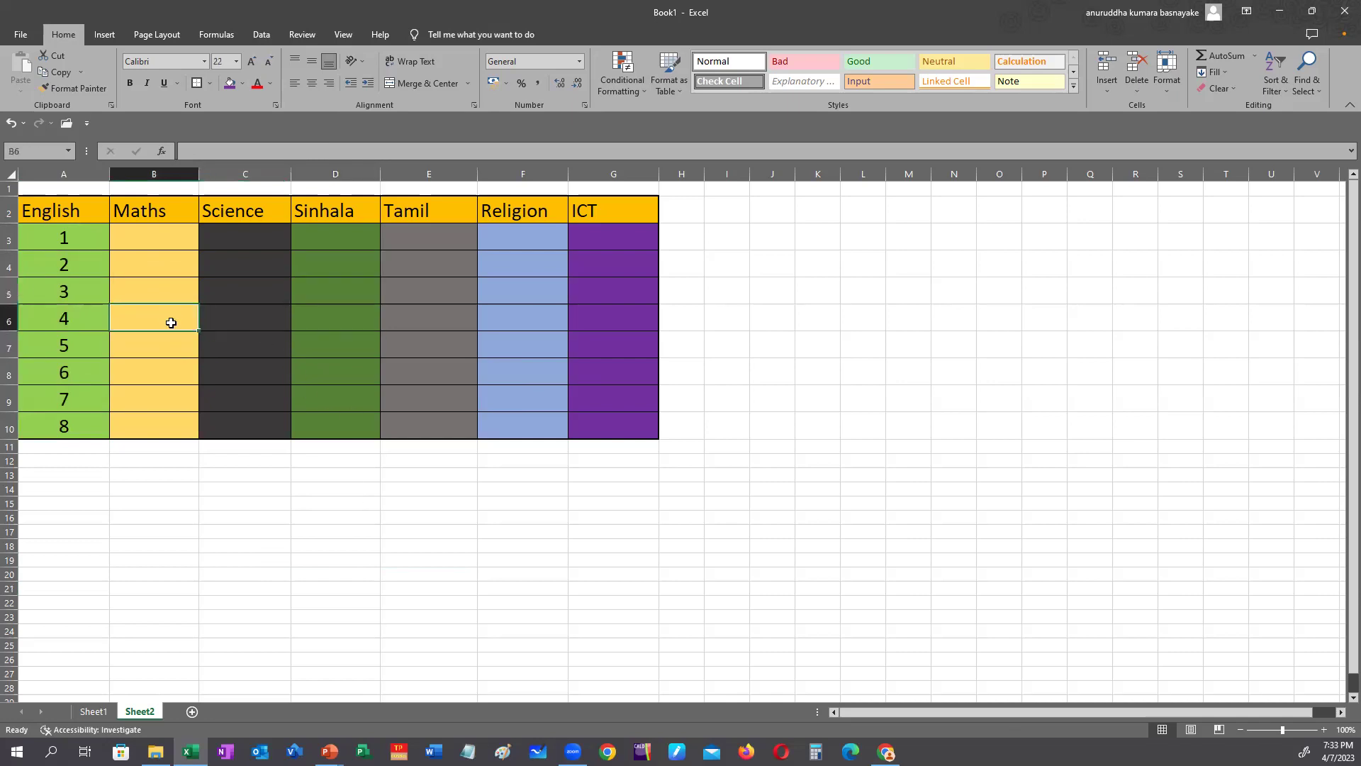
{"action": "type", "text": "412"}
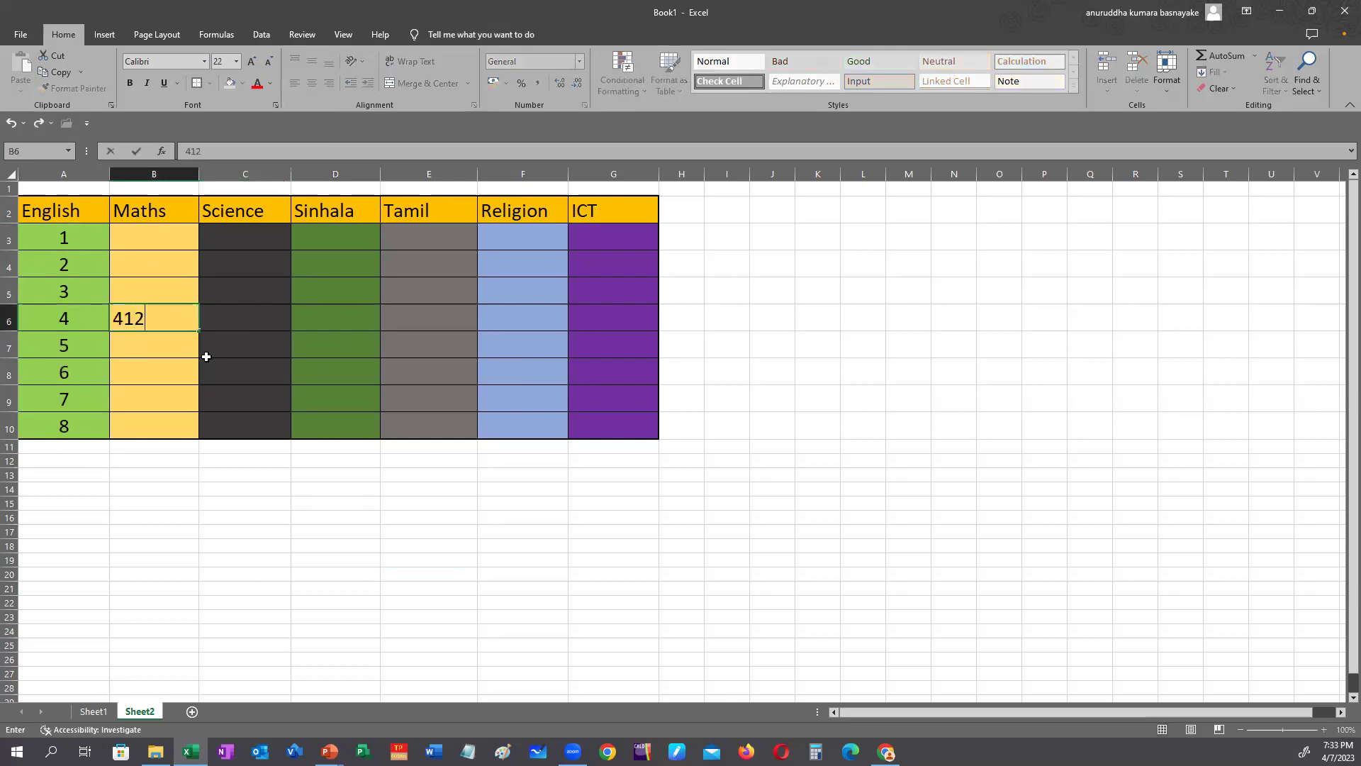
{"action": "left_click", "coordinate": [222, 401]}
- Merge and centre the range B4:D6 across the Maths, Science and Sinhala columns
{"action": "left_click_drag", "start_coordinate": [146, 261], "coordinate": [331, 313]}
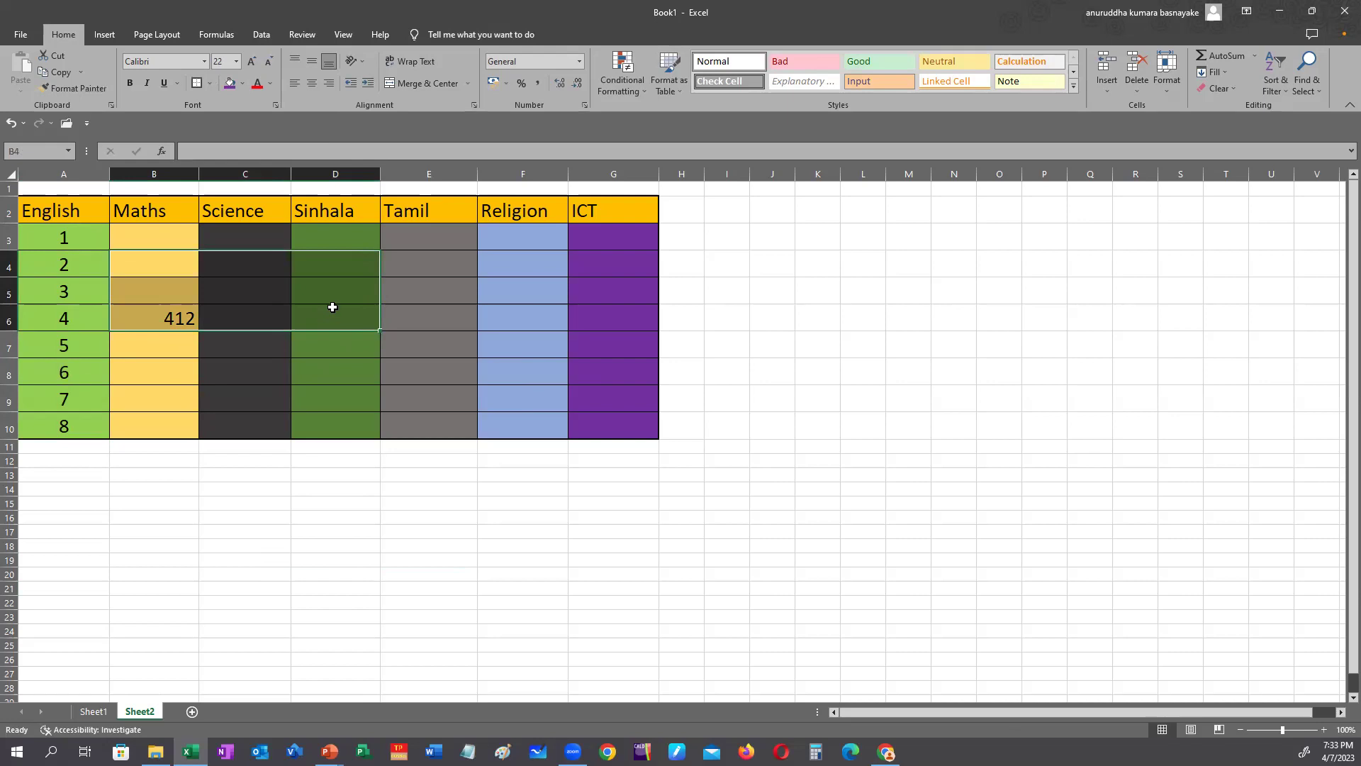
{"action": "left_click", "coordinate": [410, 86]}
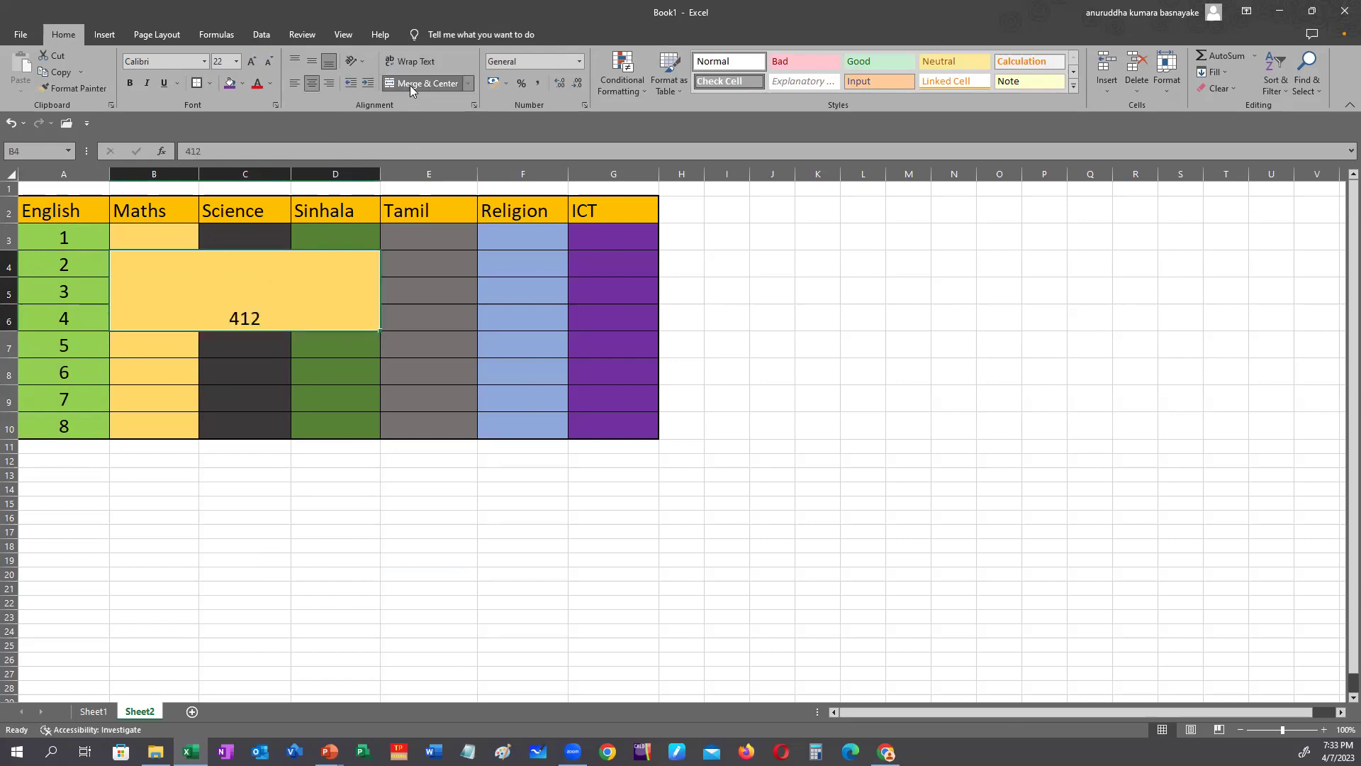
{"action": "left_click", "coordinate": [374, 572]}
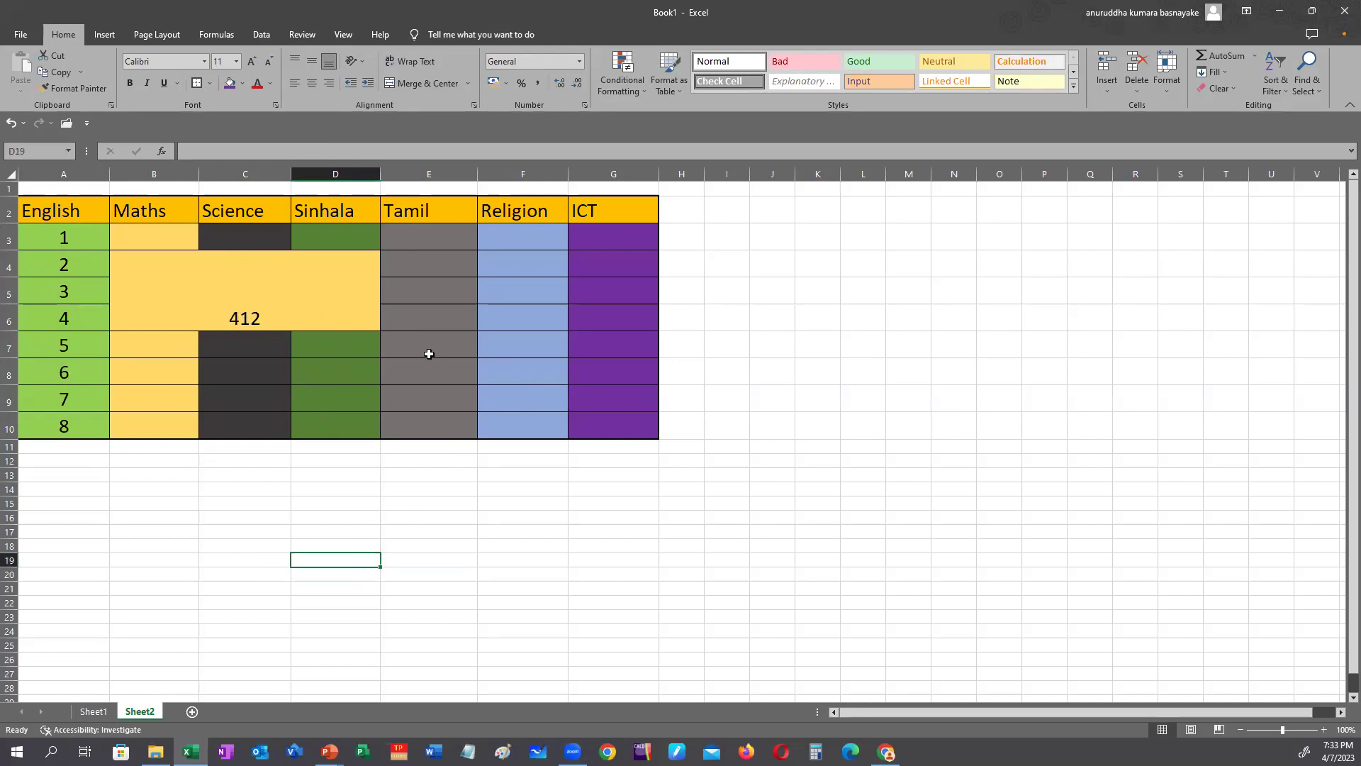
- Enter 12313 in cell G7 of the ICT column
{"action": "left_click", "coordinate": [428, 351]}
{"action": "left_click_drag", "start_coordinate": [456, 395], "coordinate": [623, 392]}
{"action": "left_click", "coordinate": [612, 351]}
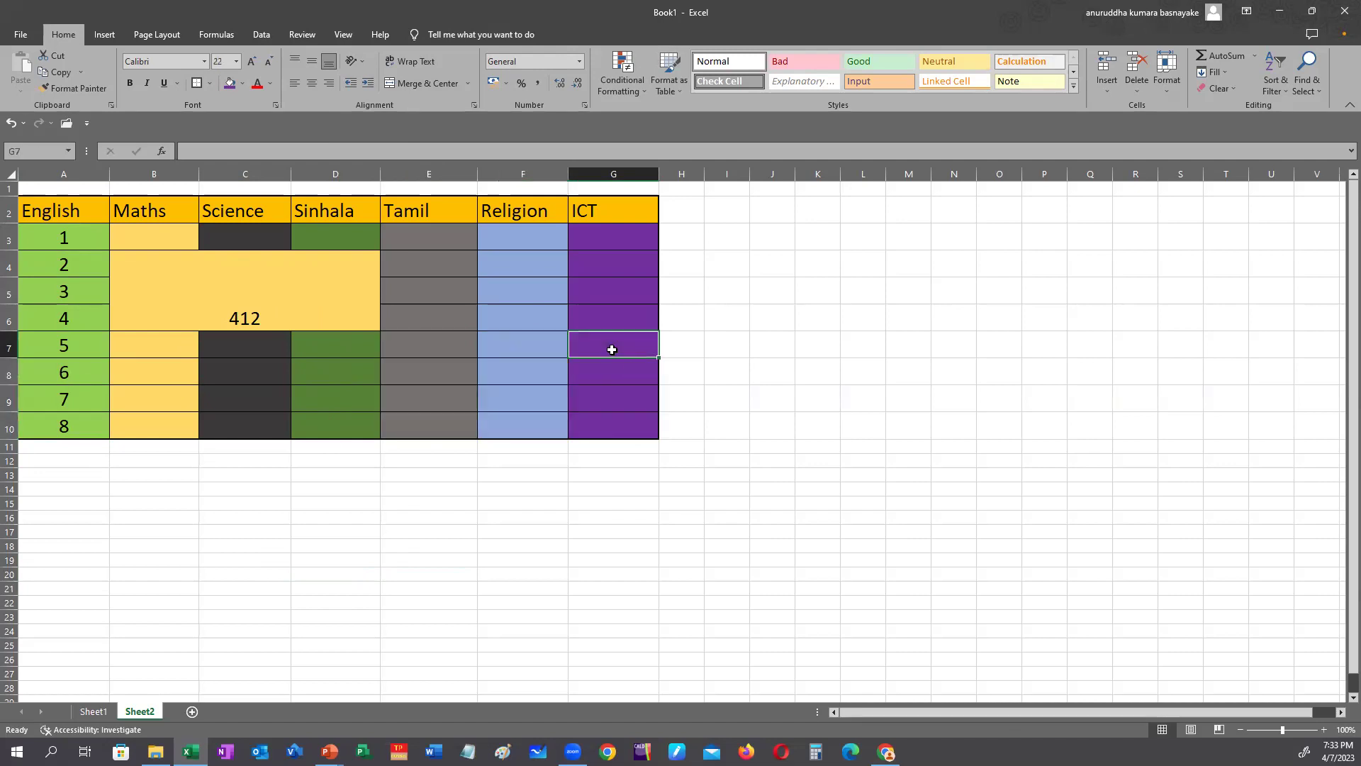
{"action": "type", "text": "12313"}
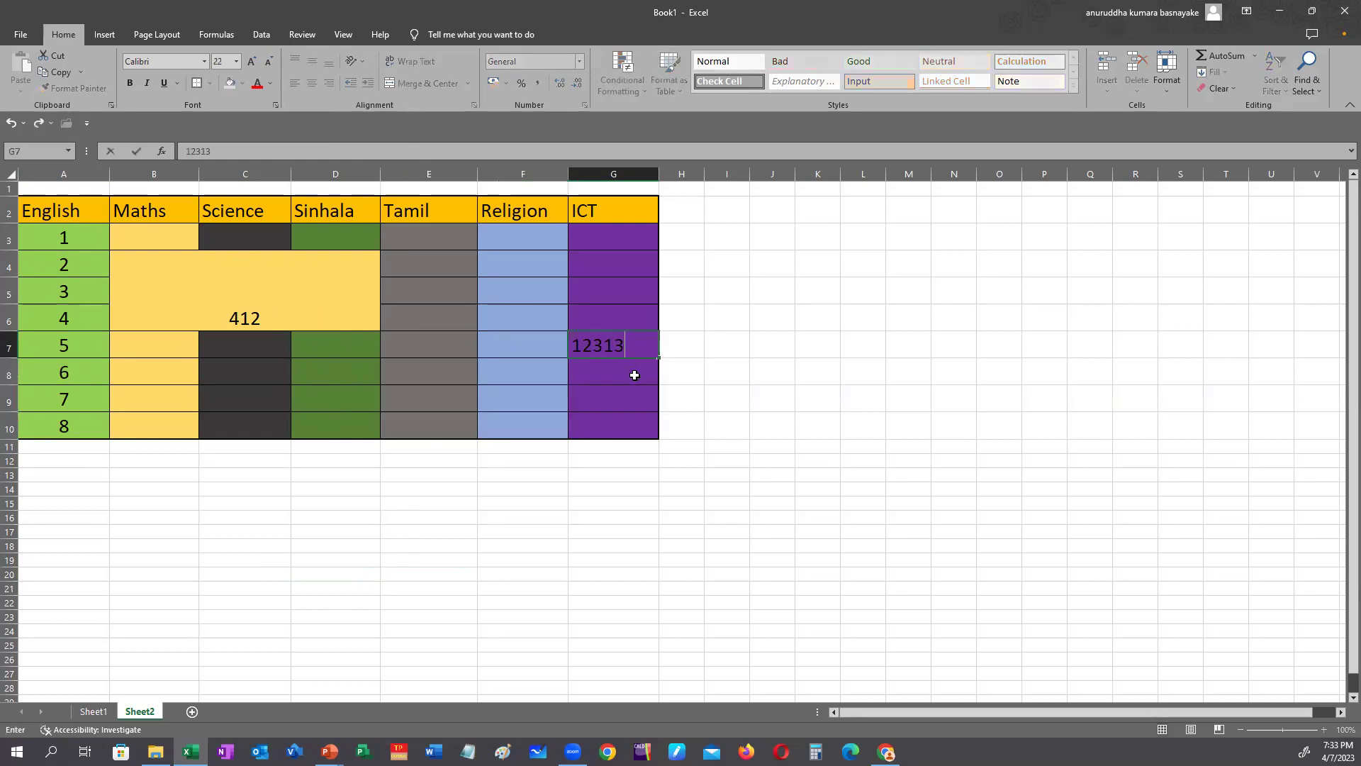
{"action": "left_click", "coordinate": [667, 562]}
- Merge and centre the range E7:G9 across the Tamil, Religion and ICT columns, and undo the merge
{"action": "left_click_drag", "start_coordinate": [421, 347], "coordinate": [605, 400]}
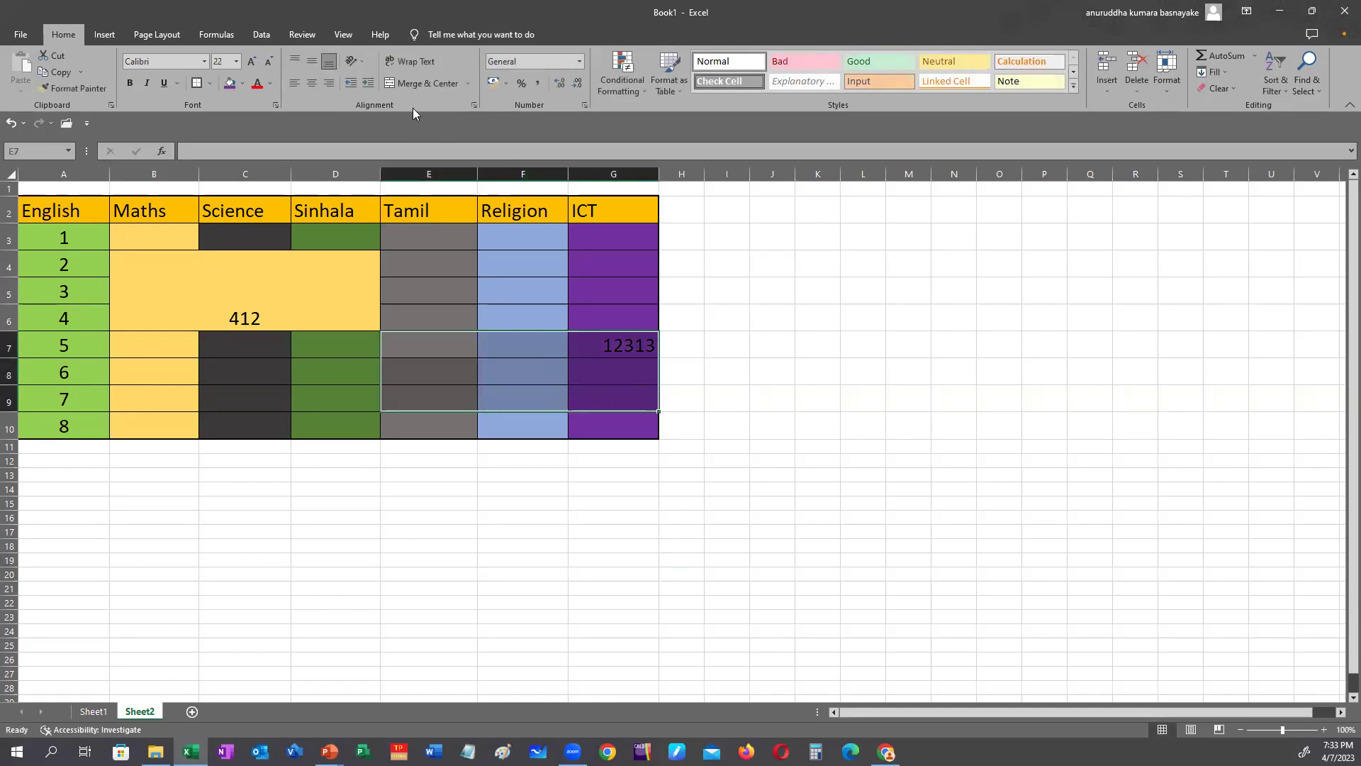
{"action": "left_click", "coordinate": [408, 84]}
{"action": "left_click", "coordinate": [753, 373]}
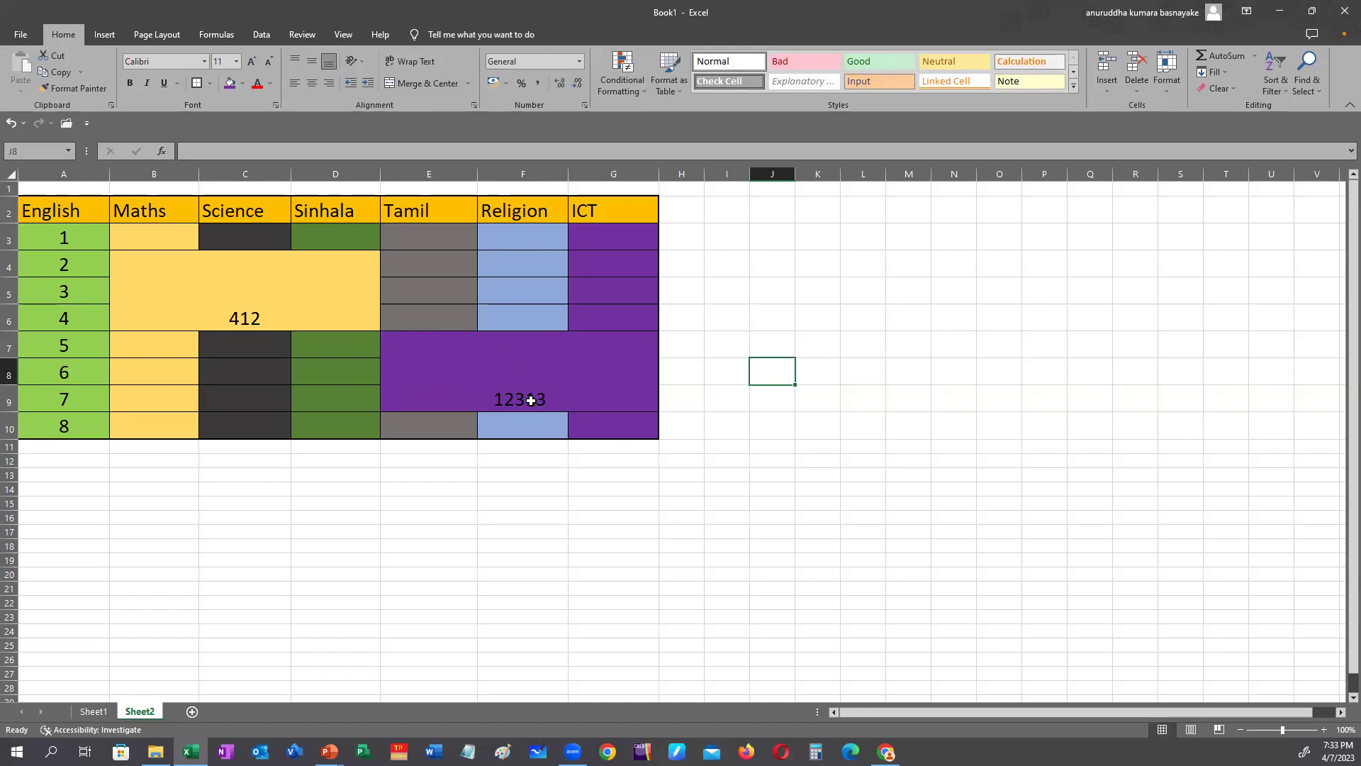
{"action": "key", "text": "ctrl+z"}
- Merge and centre the range E7:G9 into one cell holding the ICT value
{"action": "left_click", "coordinate": [636, 347]}
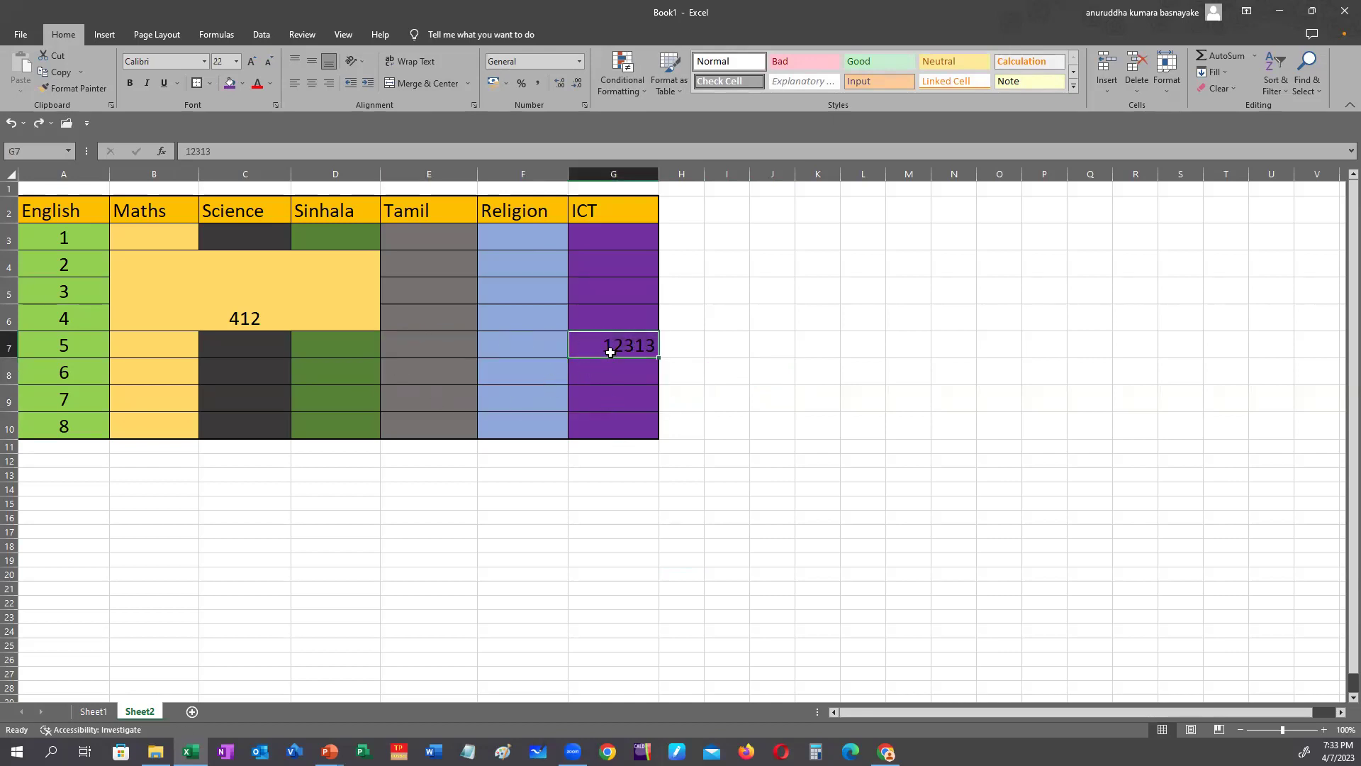
{"action": "left_click_drag", "start_coordinate": [450, 349], "coordinate": [590, 391]}
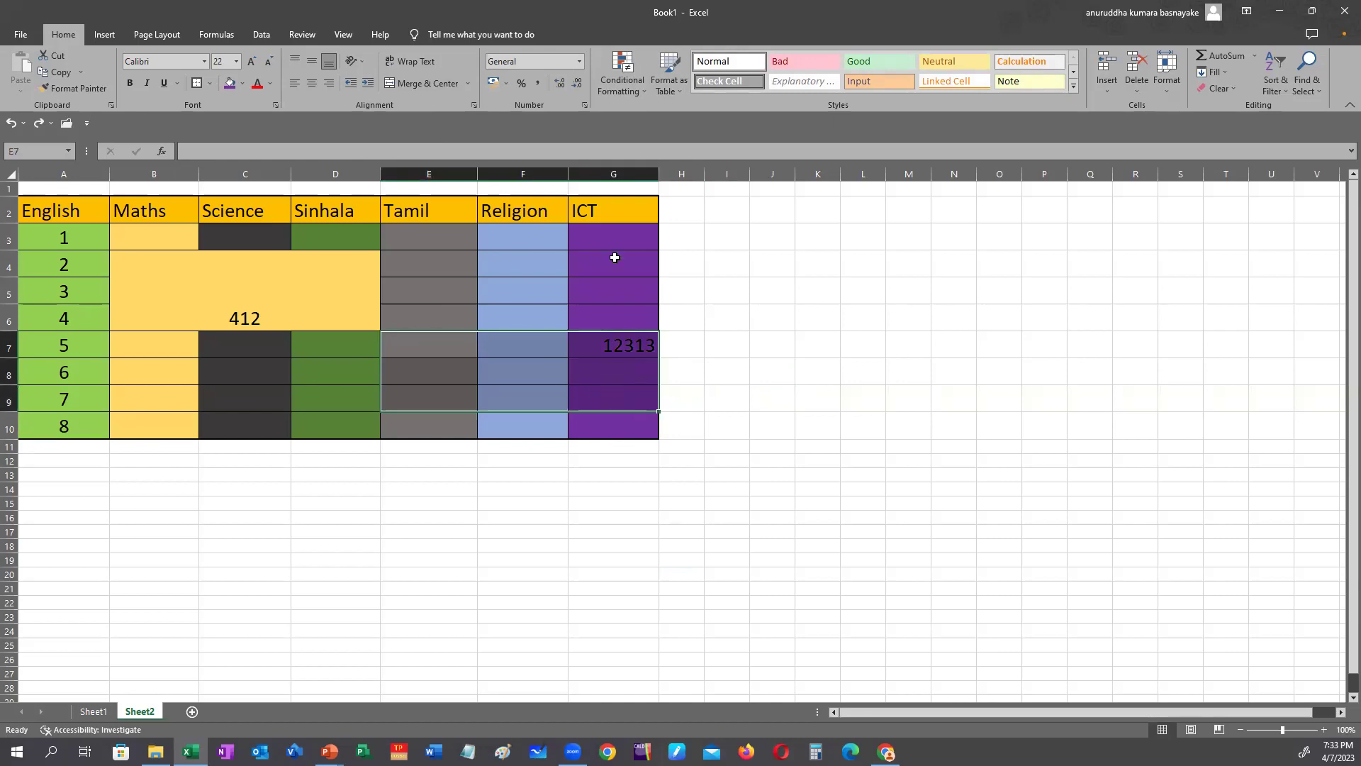
{"action": "left_click", "coordinate": [424, 83]}
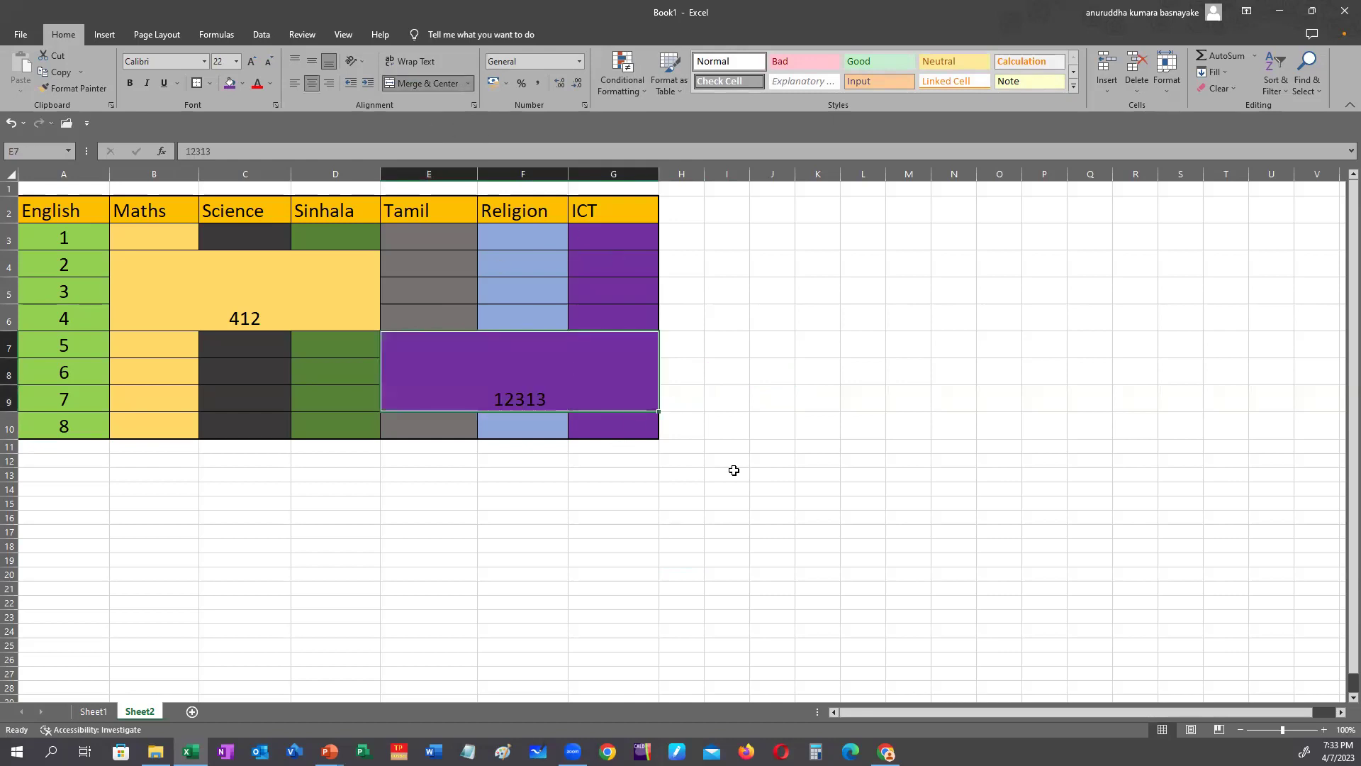
- Enter 1 in cell E4 of the Tamil column and 2 in cell G5 of the ICT column
{"action": "left_click", "coordinate": [809, 465]}
{"action": "left_click", "coordinate": [450, 266]}
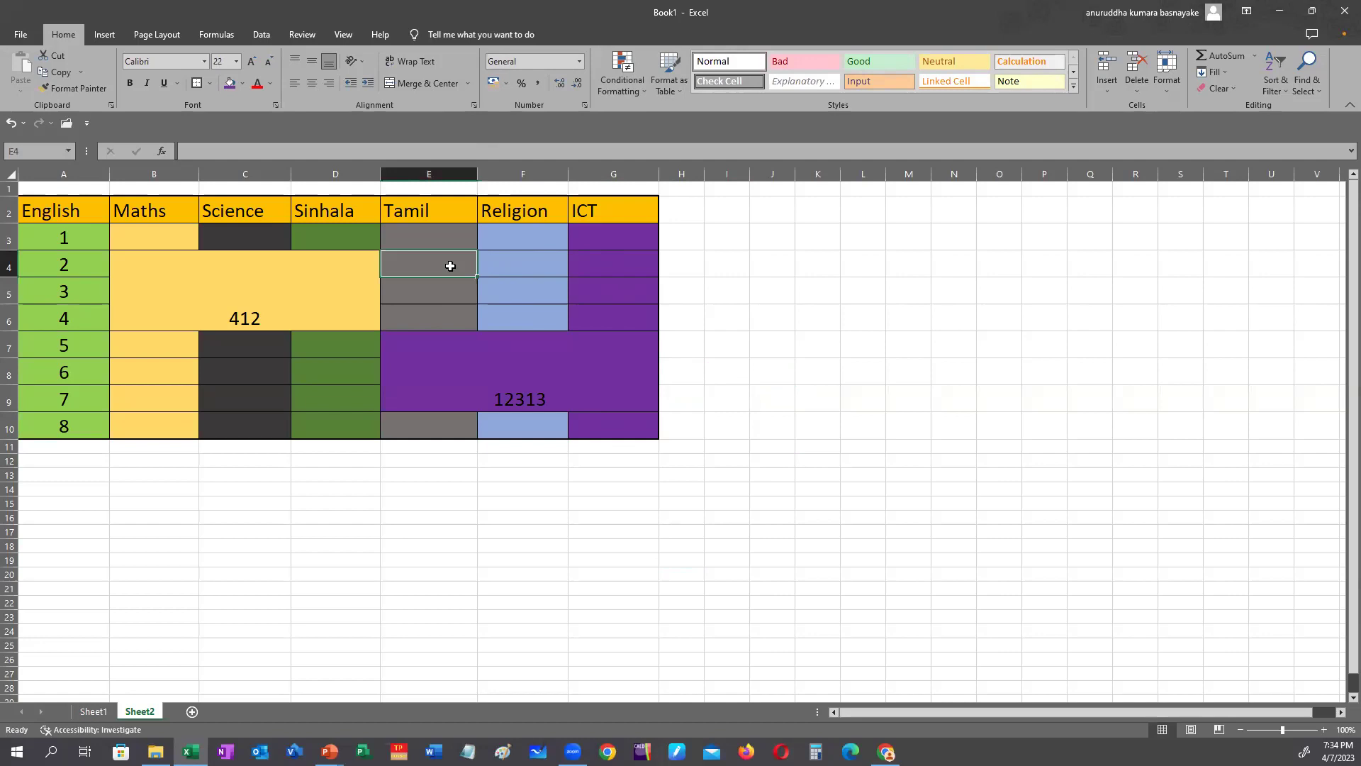
{"action": "type", "text": "1"}
{"action": "left_click", "coordinate": [610, 292]}
{"action": "type", "text": "2"}
{"action": "left_click", "coordinate": [761, 350]}
- Merge and centre the range E4:G5 across the Tamil, Religion and ICT columns, keeping only the upper-left value
{"action": "left_click_drag", "start_coordinate": [418, 265], "coordinate": [588, 287]}
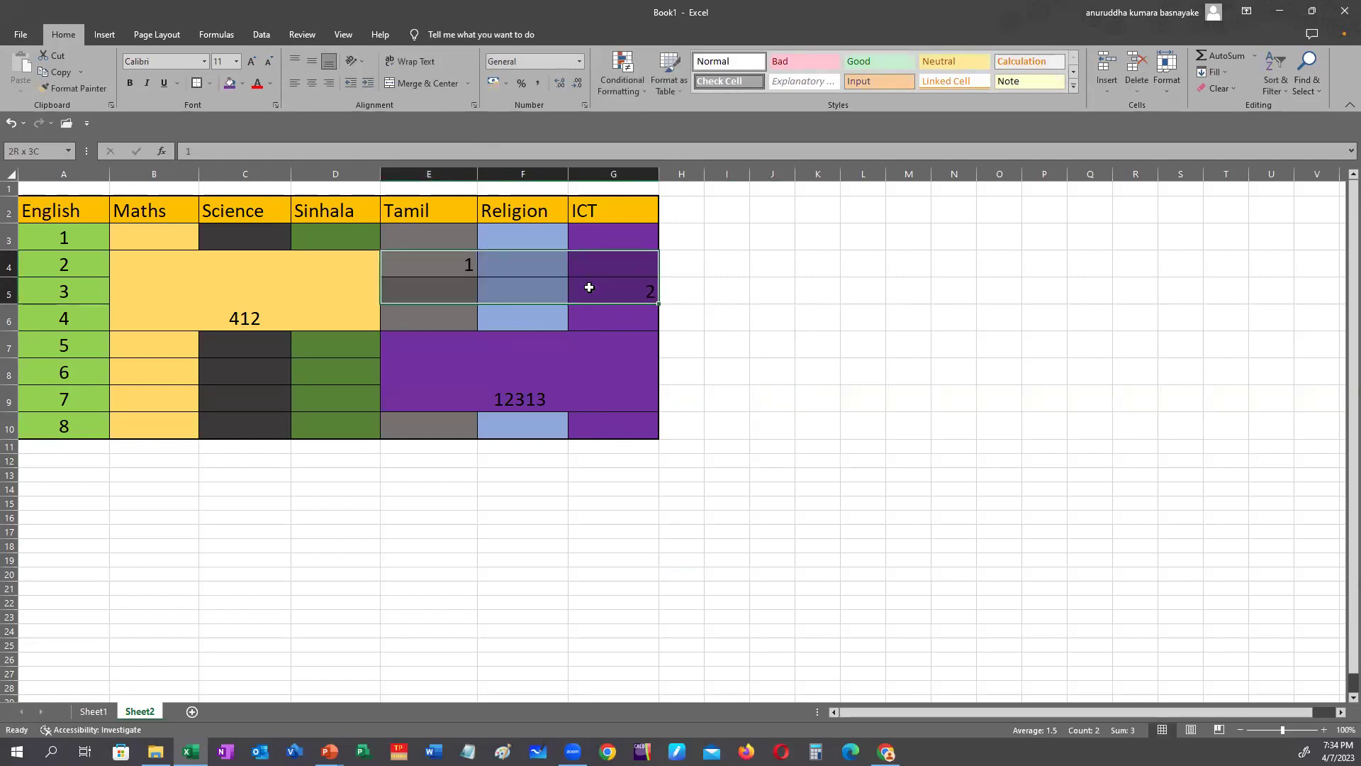
{"action": "left_click", "coordinate": [411, 87]}
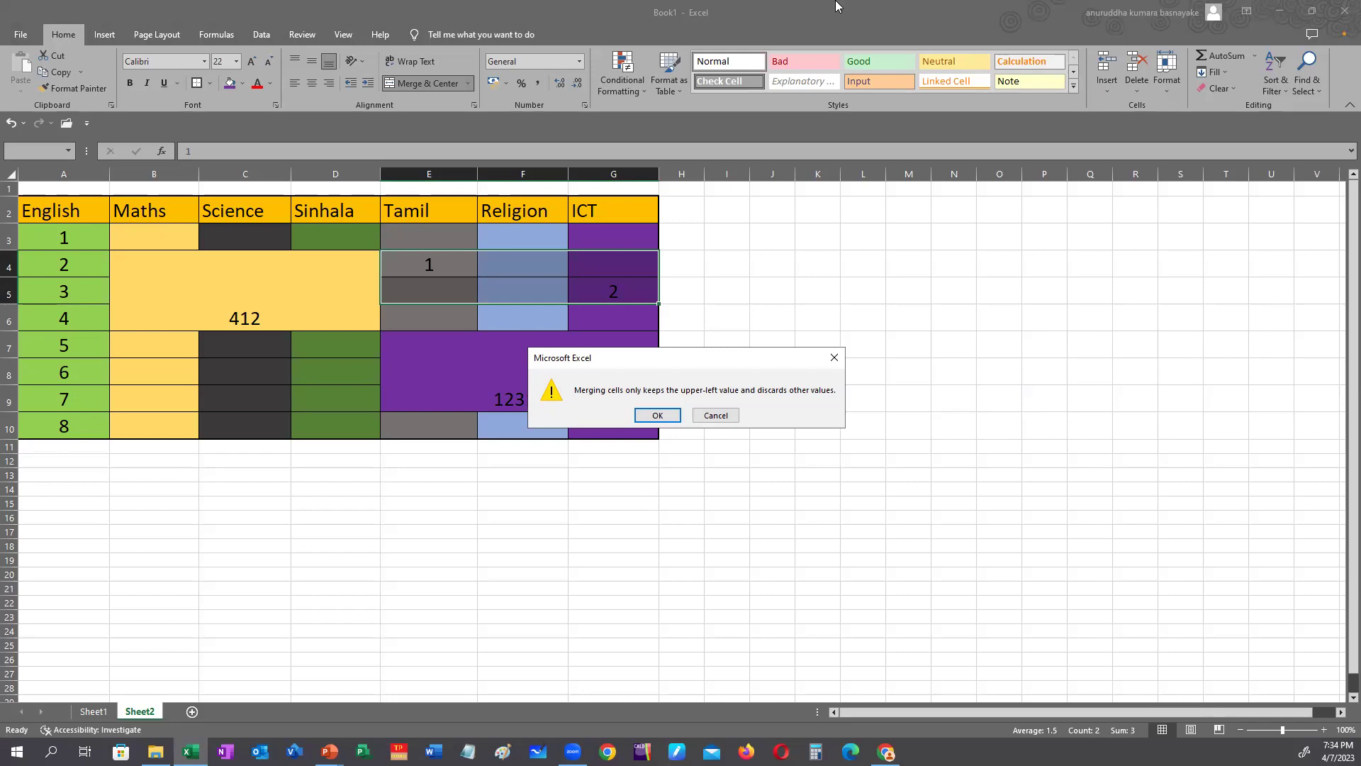
{"action": "left_click", "coordinate": [657, 415]}
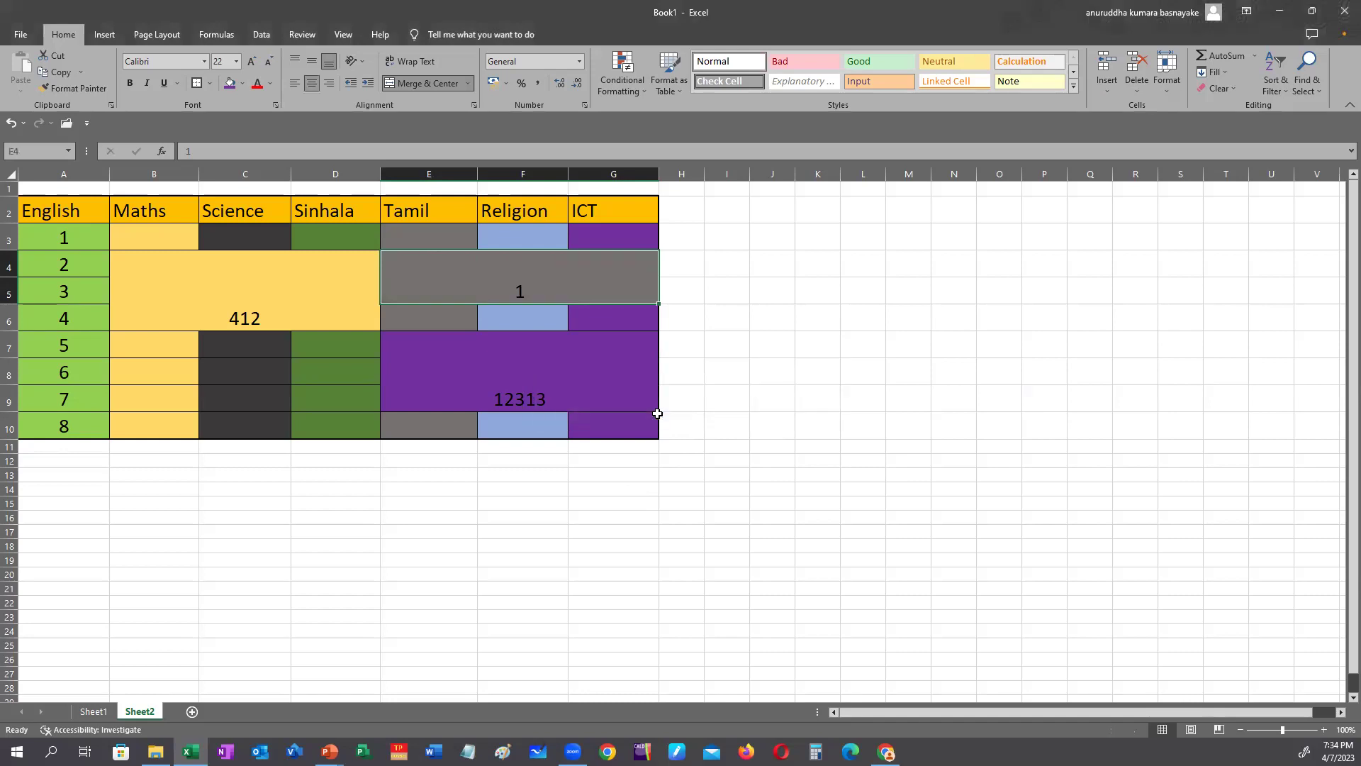
{"action": "left_click", "coordinate": [527, 327]}
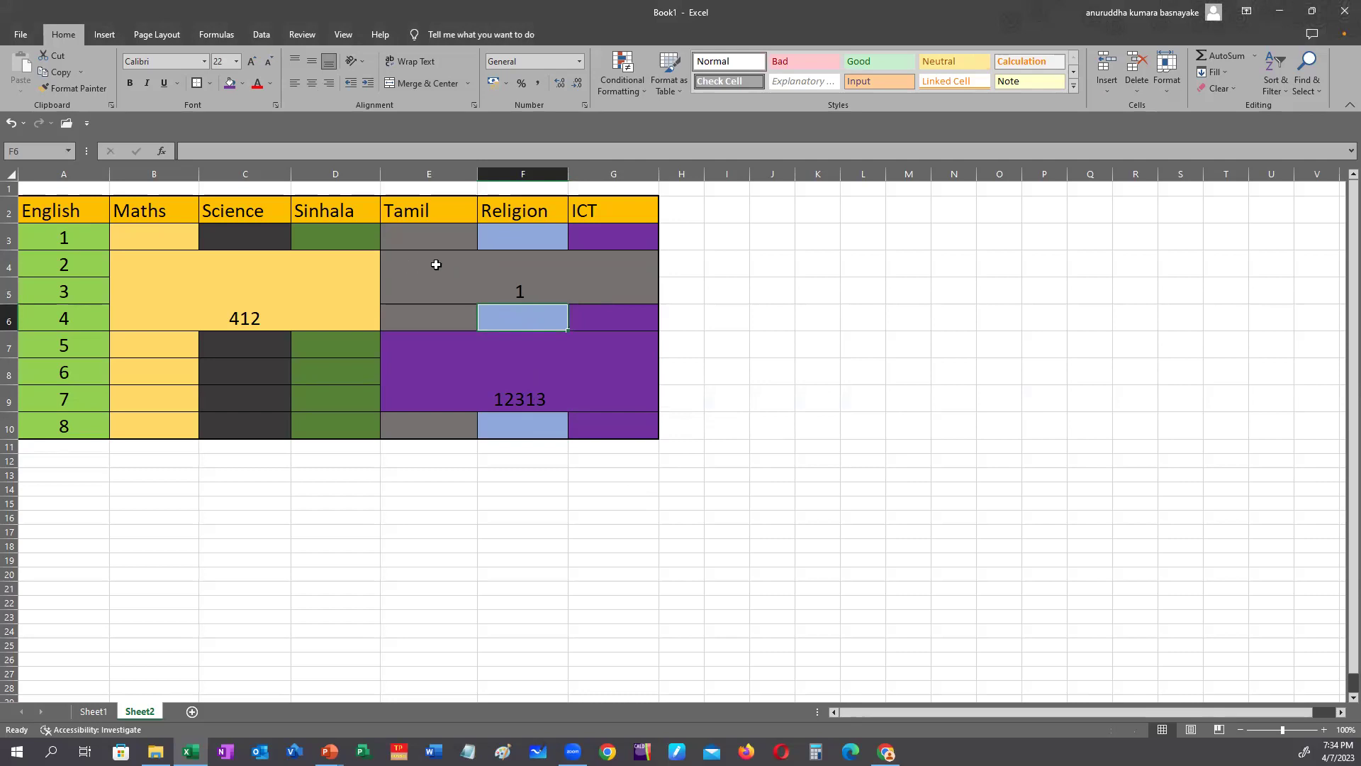
{"action": "left_click", "coordinate": [635, 323]}
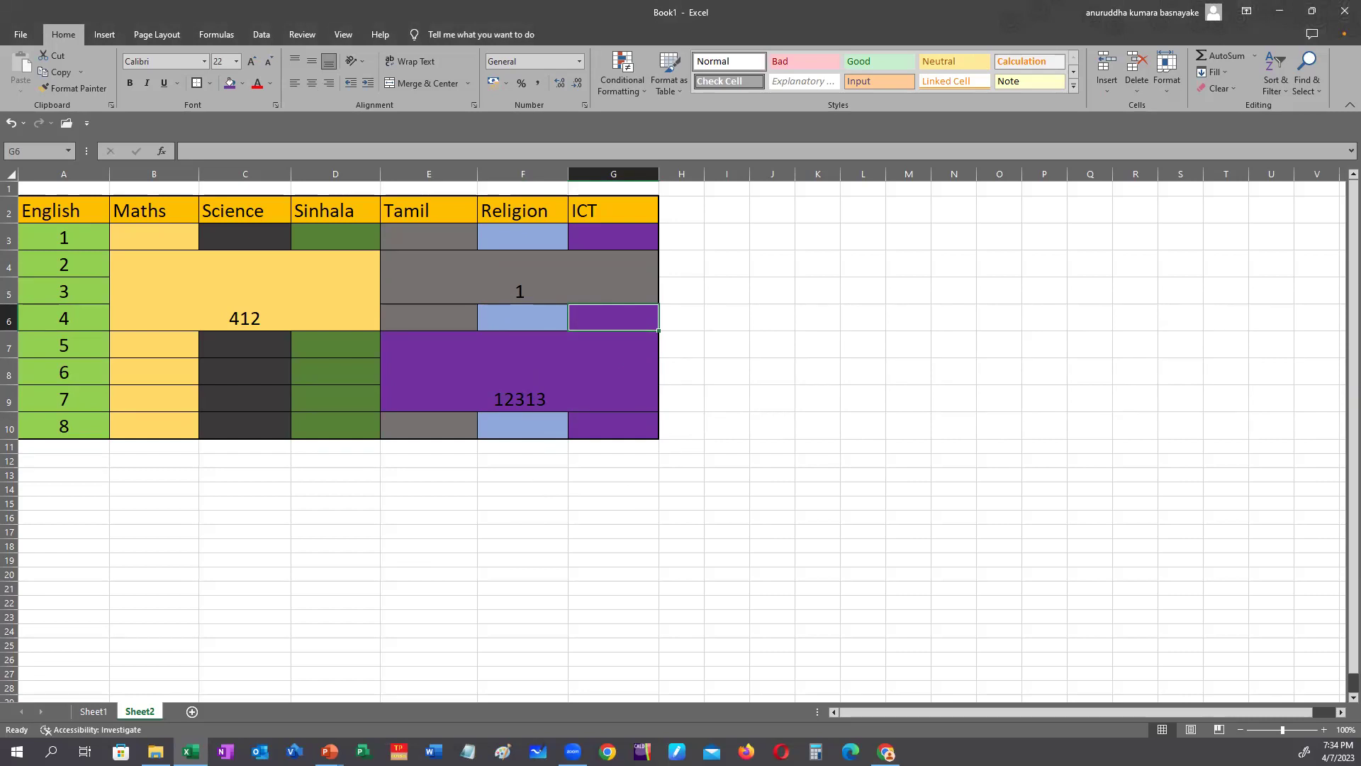
- Minimise the workbook window to return to the PowerPoint lesson slide on formulas and formatting tools
{"action": "left_click", "coordinate": [1312, 10]}
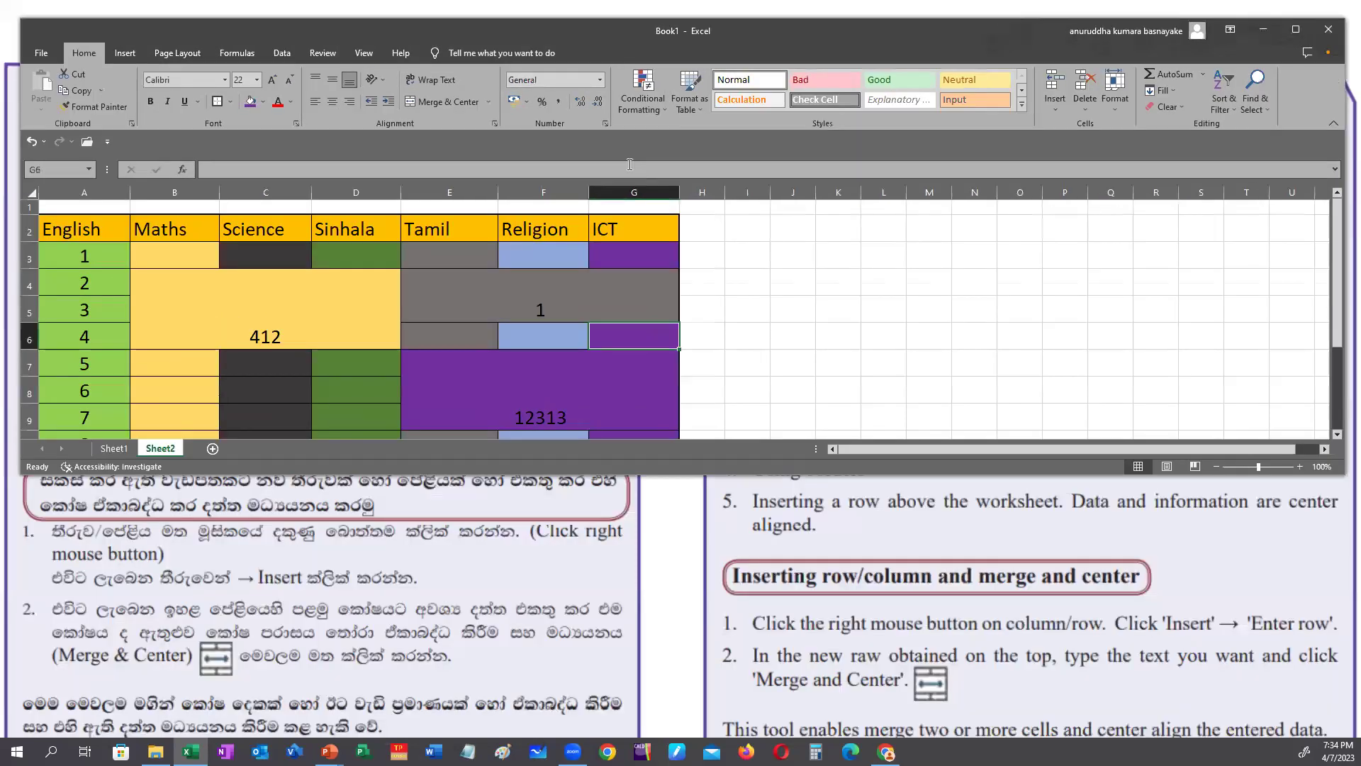
{"action": "left_click", "coordinate": [1263, 29]}
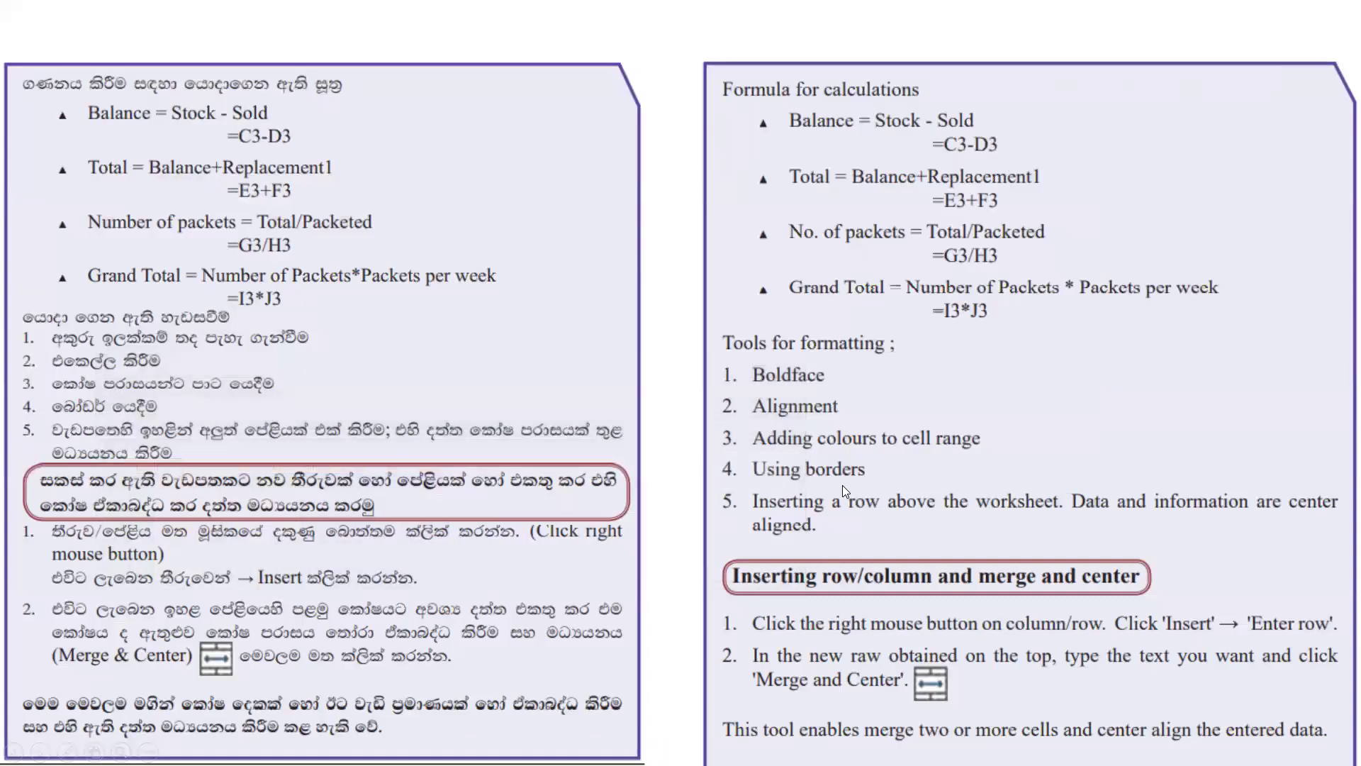